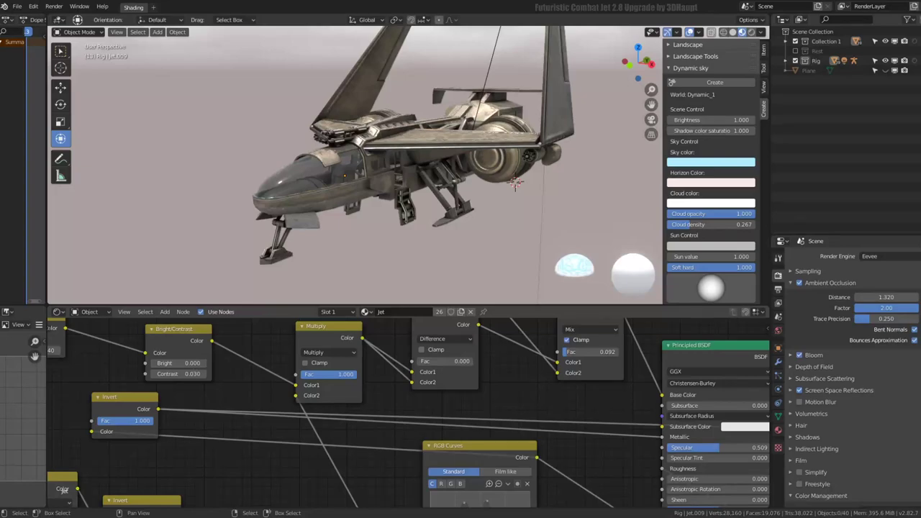
Step: Orbit beneath the jet and zoom in close on the landing-gear struts
mouse_move(504, 165)
middle_mouse_down()
mouse_move(598, 164)
mouse_move(432, 155)
mouse_move(495, 159)
mouse_move(413, 116)
middle_mouse_up()
scroll(399, 150, "up", 5)
scroll(400, 150, "down", 2)
scroll(506, 415, "down", 2)
scroll(506, 415, "down", 1)
scroll(505, 416, "down", 2)
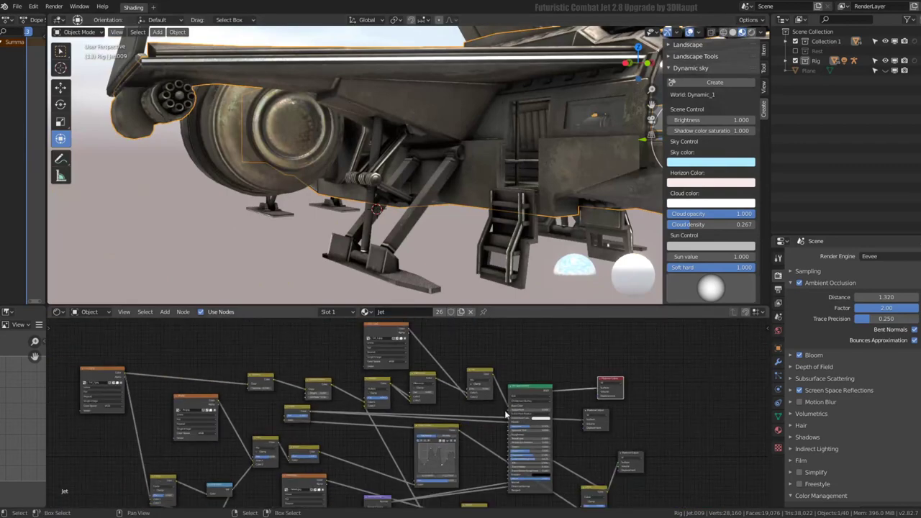
middle_click_drag(506, 416, 428, 380)
middle_click_drag(432, 179, 380, 189)
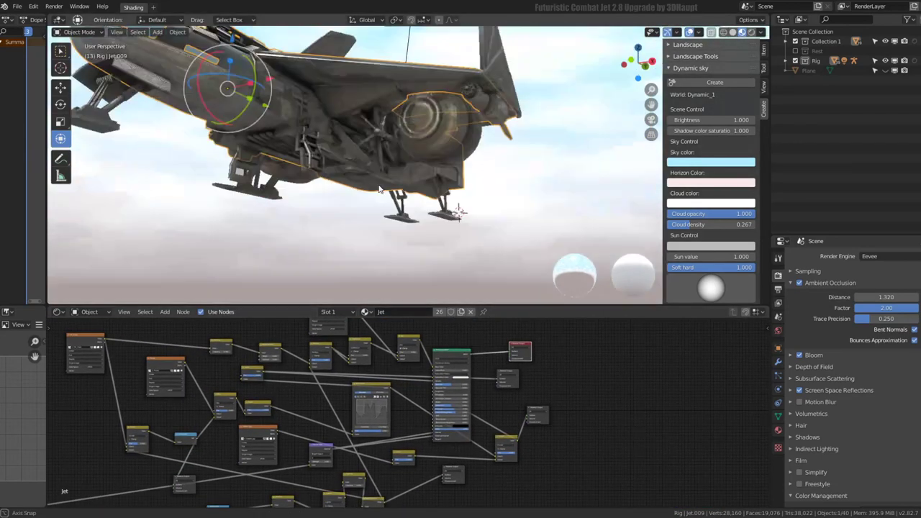
scroll(379, 188, "up", 3)
scroll(429, 146, "up", 1)
scroll(256, 162, "up", 2)
scroll(398, 132, "up", 2)
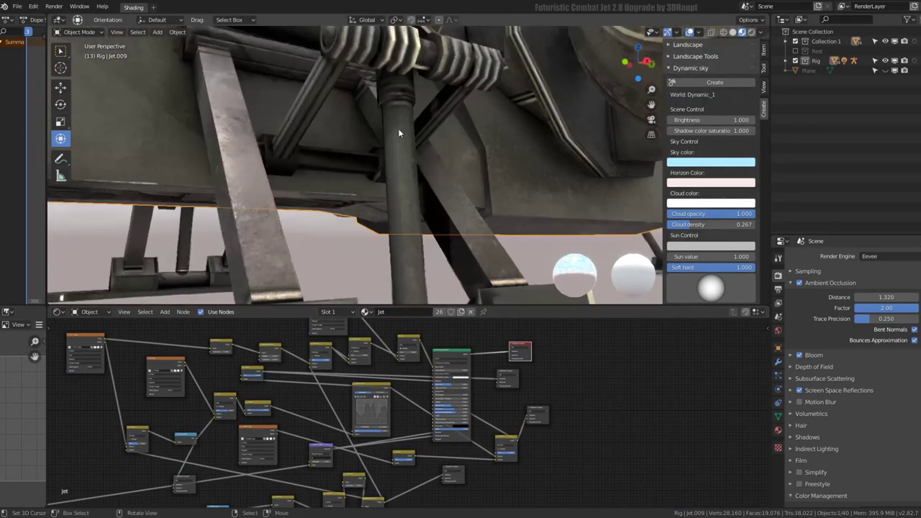
Step: Select strut Cube.150 in Edit Mode, frame it, and select its lengthwise edges
left_click(224, 167)
key("Tab")
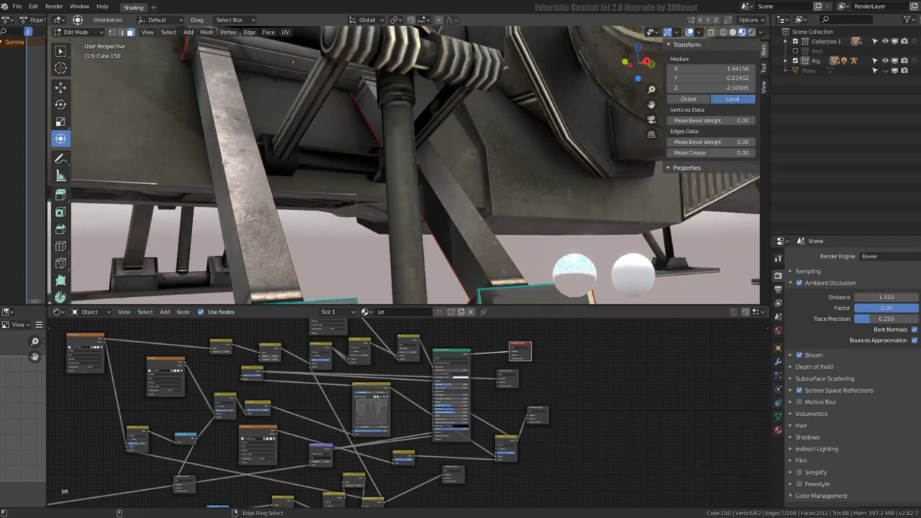
left_click(224, 164, "ctrl+alt")
key("KP_Decimal")
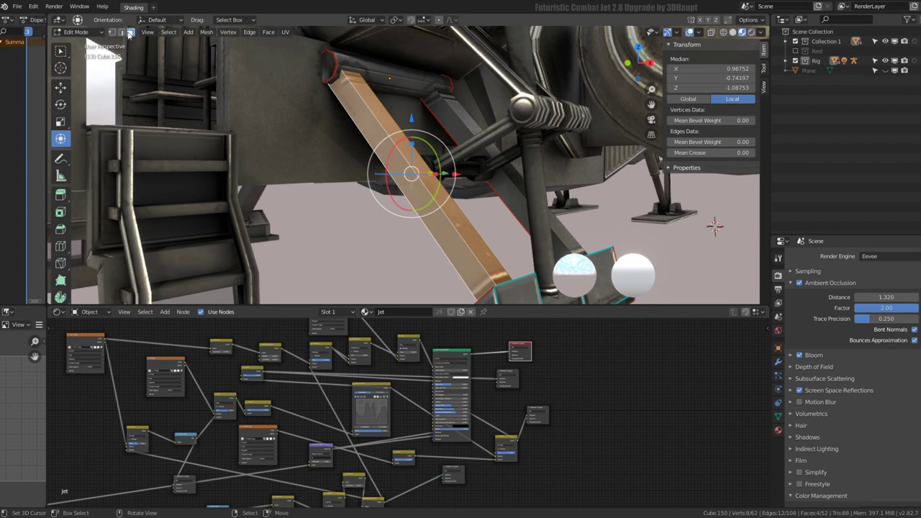
left_click(121, 32)
left_click(425, 216, "ctrl+alt")
Step: Bevel the selected strut edges from the Edge menu
right_click(461, 155)
key("q")
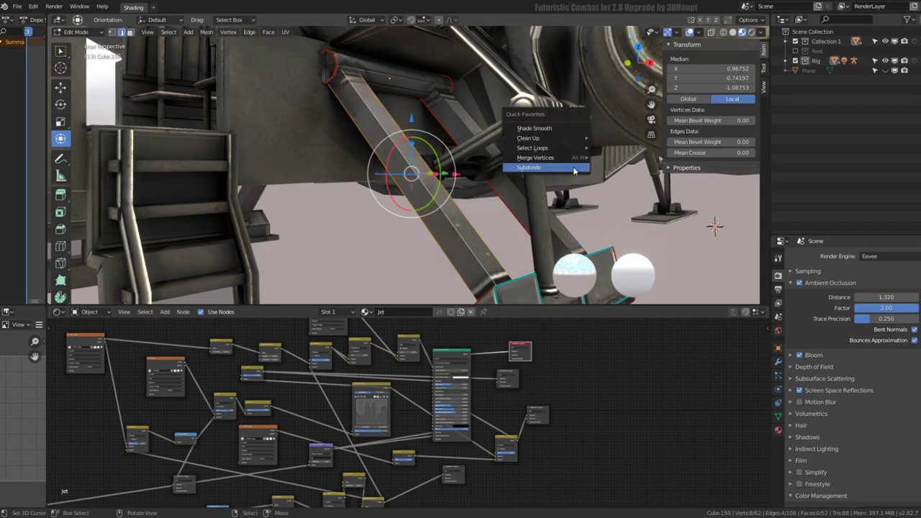
key("ctrl+e")
left_click(461, 163)
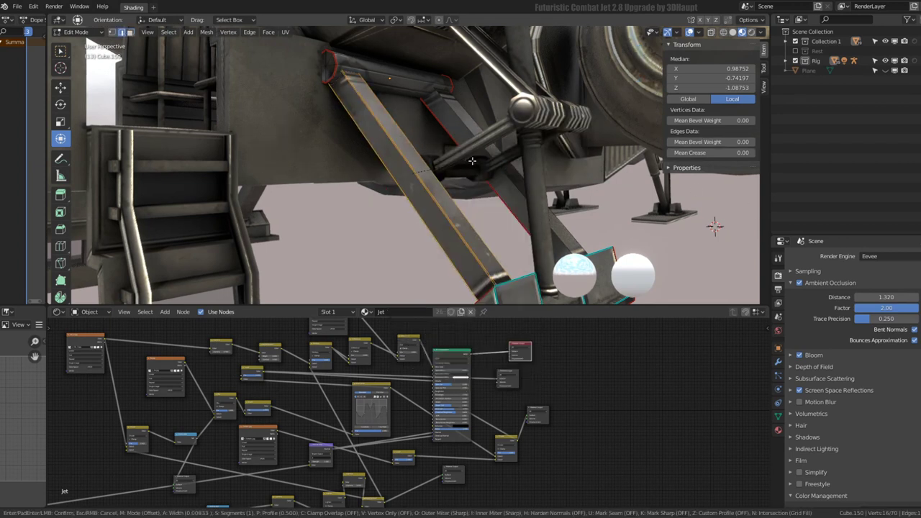
left_click(509, 157)
middle_click_drag(507, 157, 487, 159)
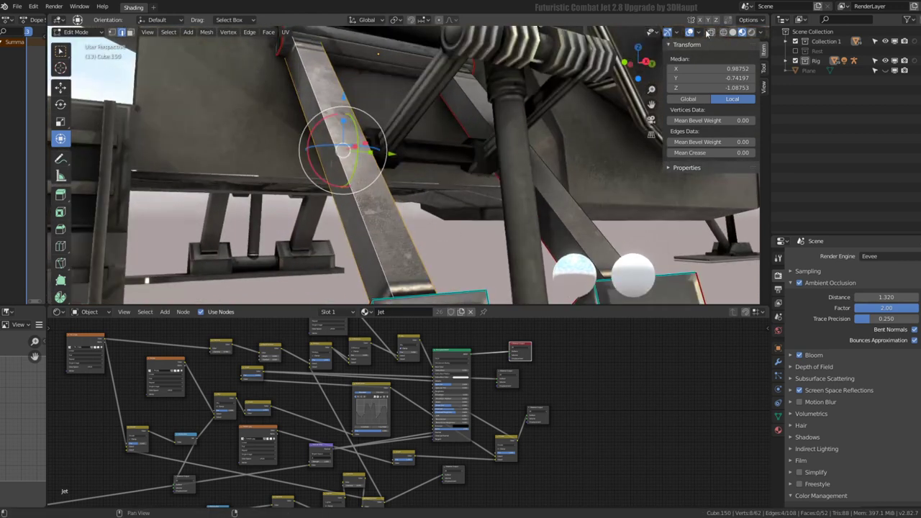
Step: Re-bevel at offset 0.036, trying 2 and 3 segments before returning to 1, then undo it
left_click(689, 34)
key("ctrl+e")
left_click(464, 149)
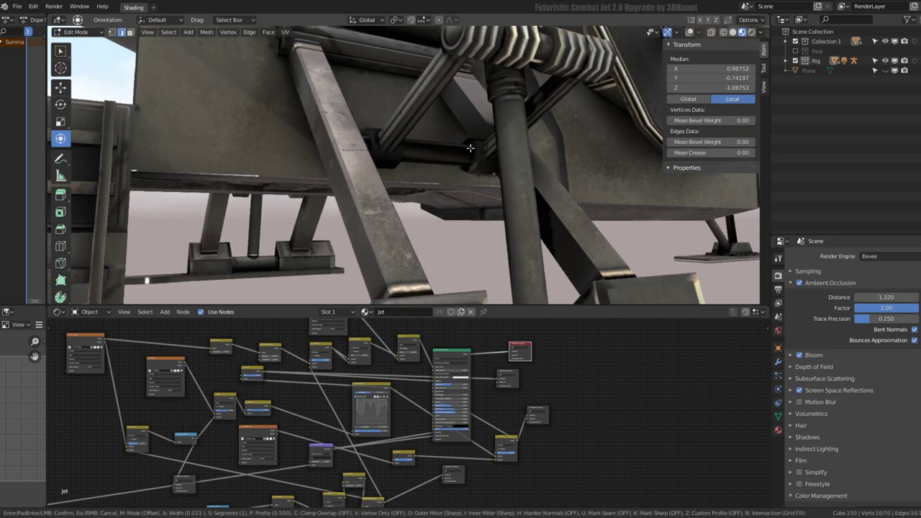
left_click(472, 147)
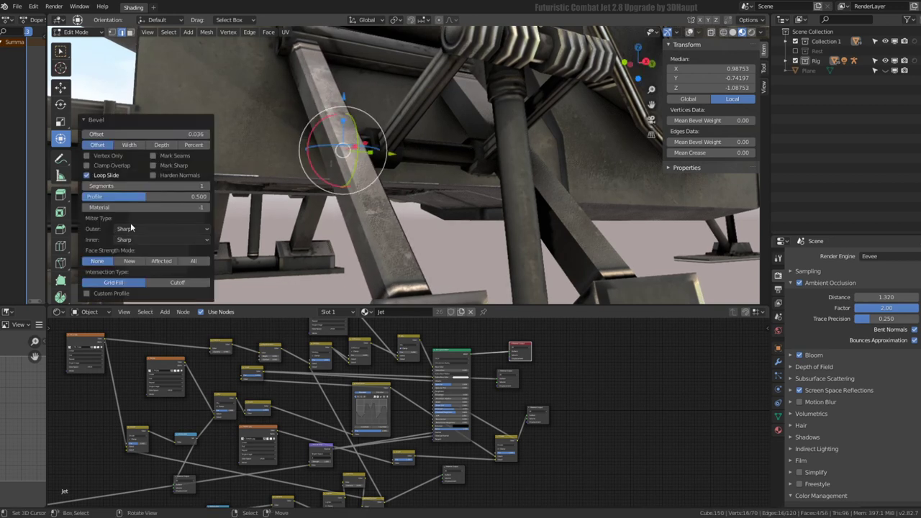
left_click(206, 186)
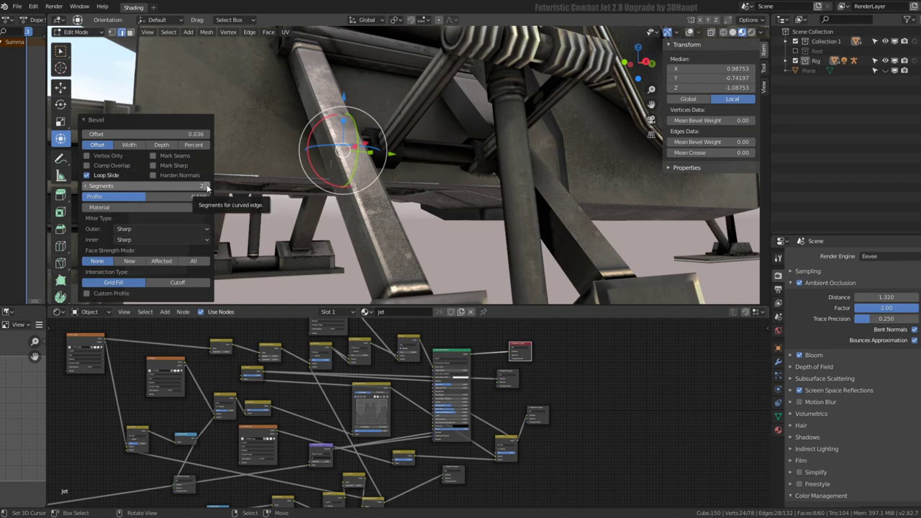
left_click(207, 186)
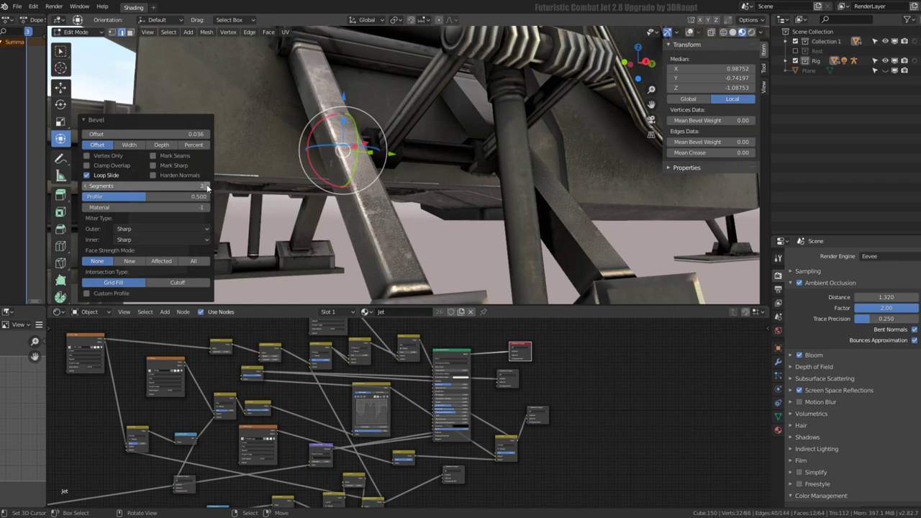
left_click_drag(205, 187, 180, 186)
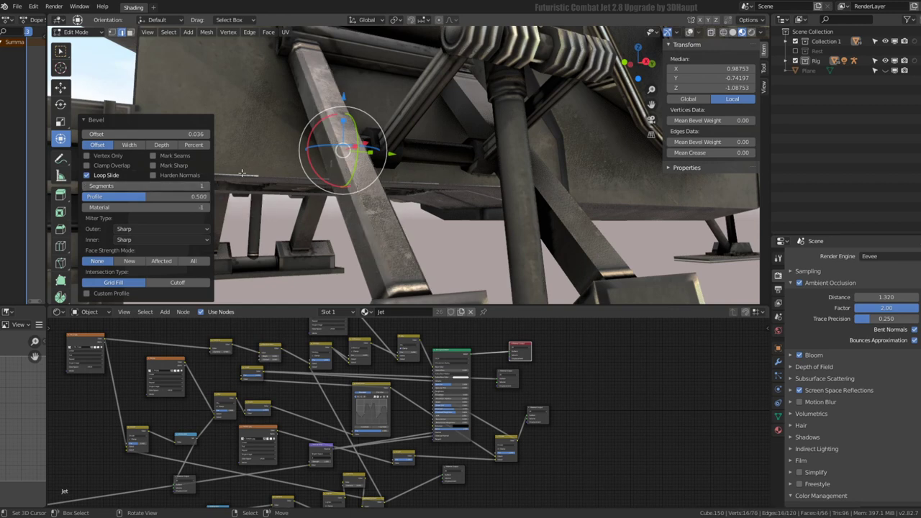
middle_click_drag(242, 172, 331, 160)
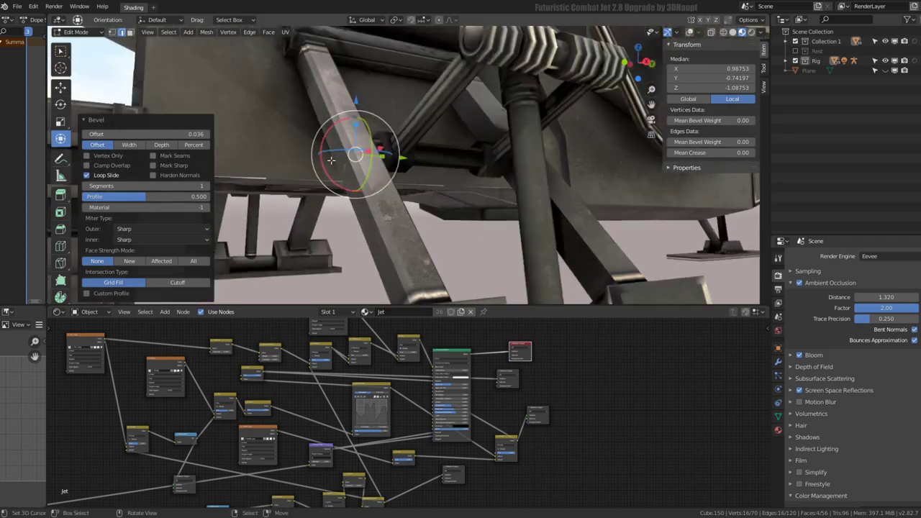
left_click(691, 33)
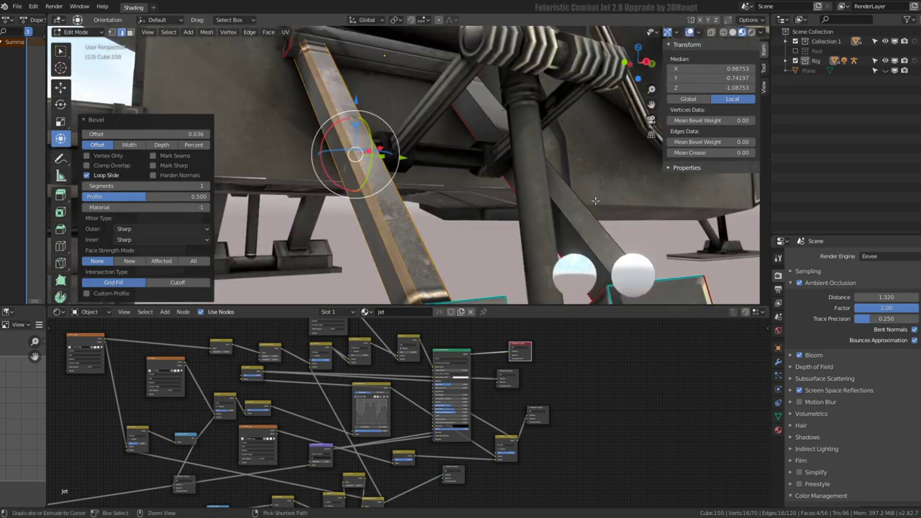
key("ctrl+z")
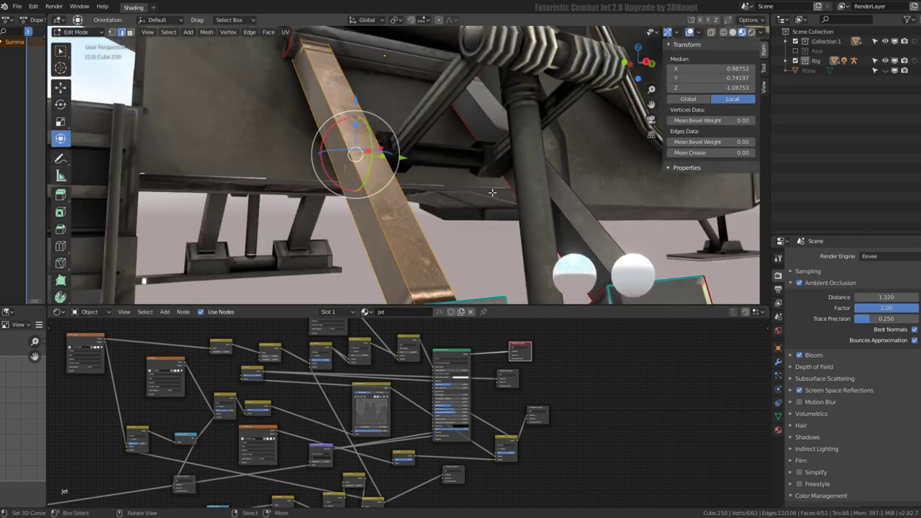
Step: Select the diagonal strut's two edge loops and bevel them at 0.019 offset, 1 segment
left_click(492, 192, "alt")
left_click(594, 170, "alt+shift")
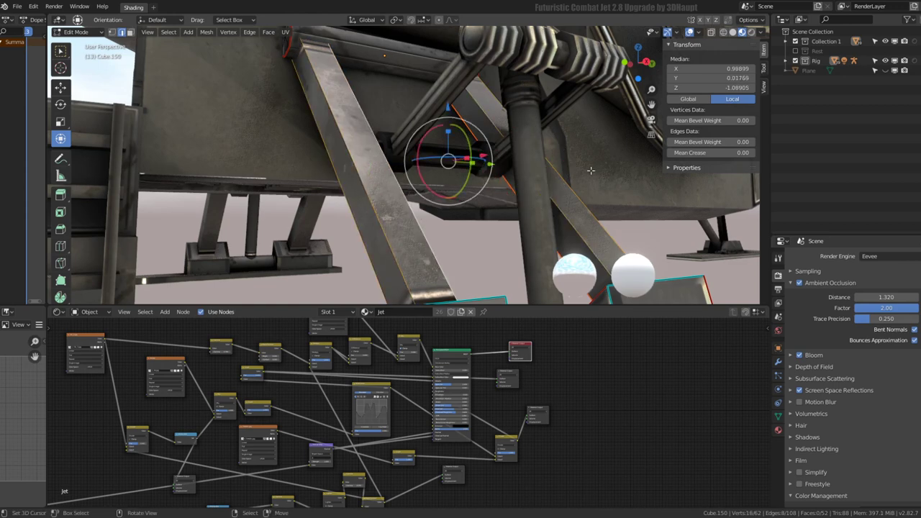
key("e")
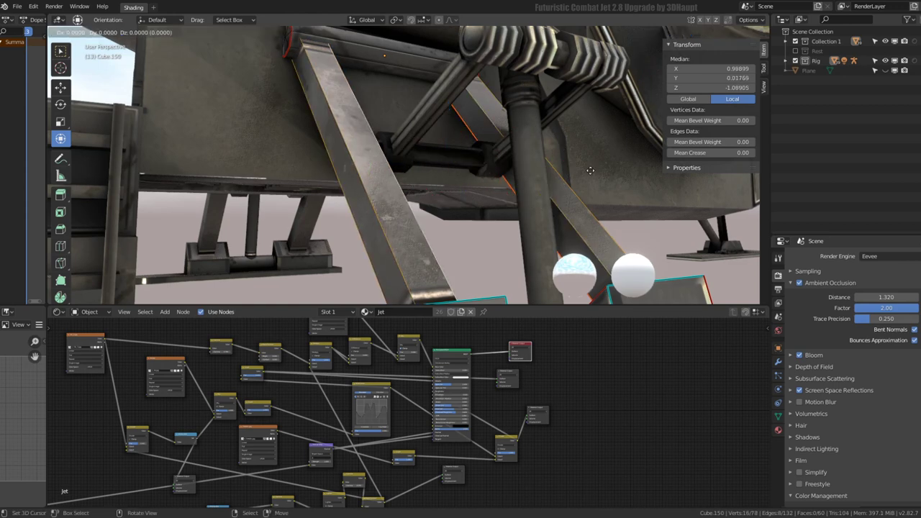
right_click(590, 170)
key("ctrl+z")
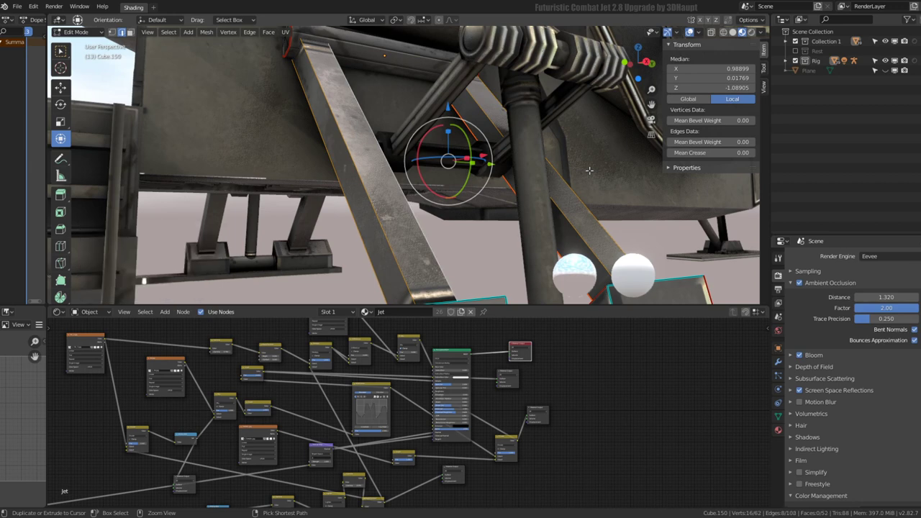
key("ctrl+e")
left_click(588, 172)
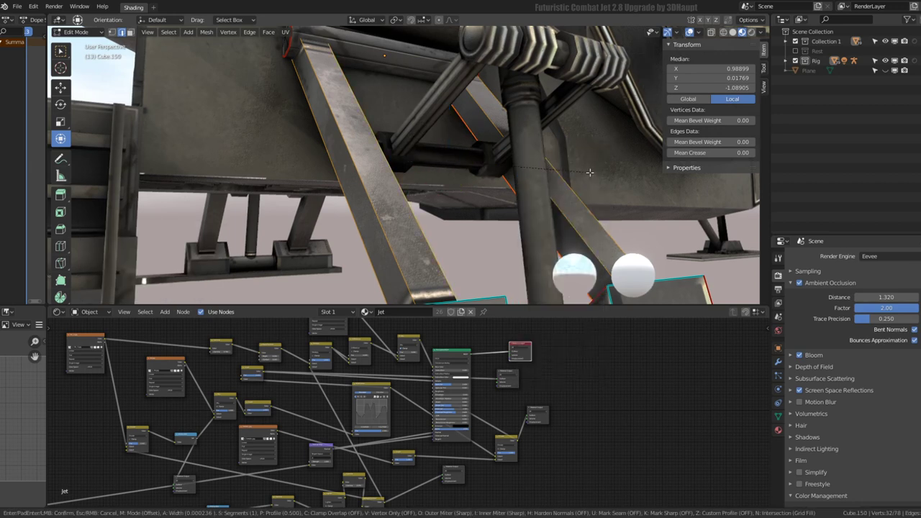
left_click(571, 178)
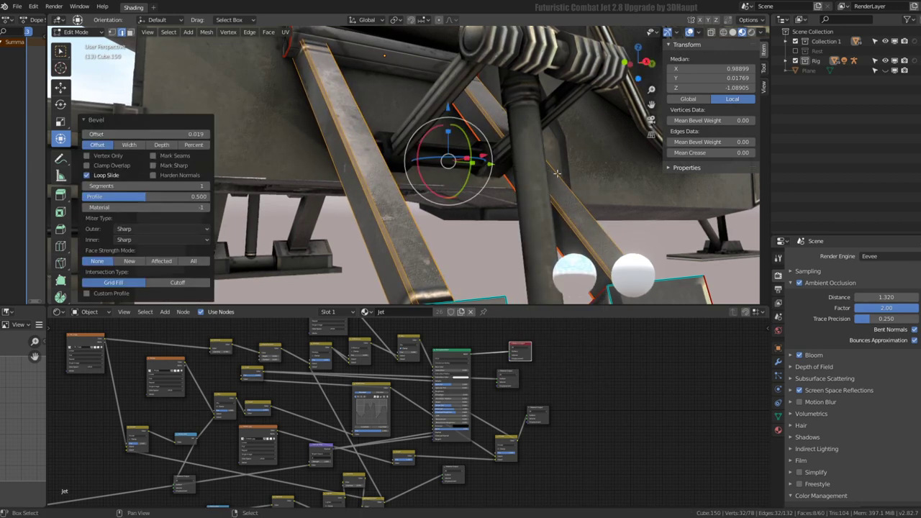
mouse_move(400, 145)
middle_mouse_down()
mouse_move(469, 176)
mouse_move(461, 121)
mouse_move(422, 168)
middle_mouse_up()
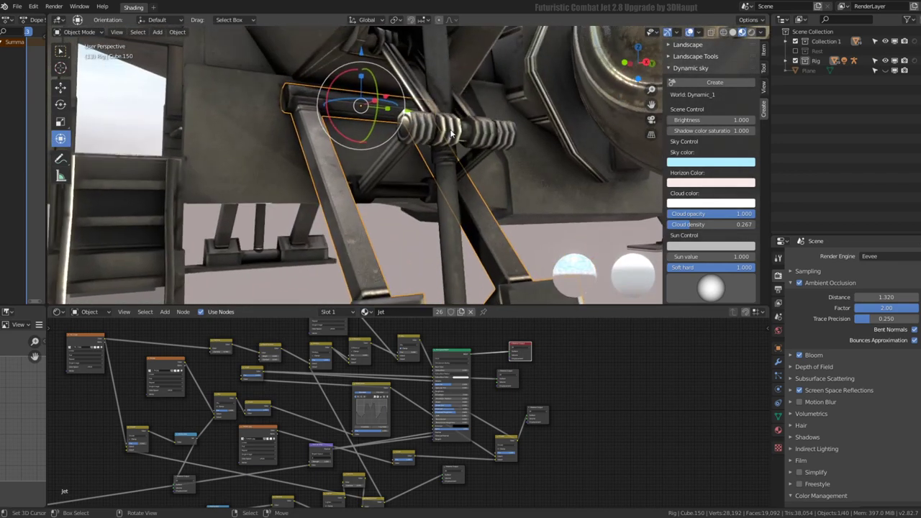
left_click(454, 133, "shift")
left_click(778, 361)
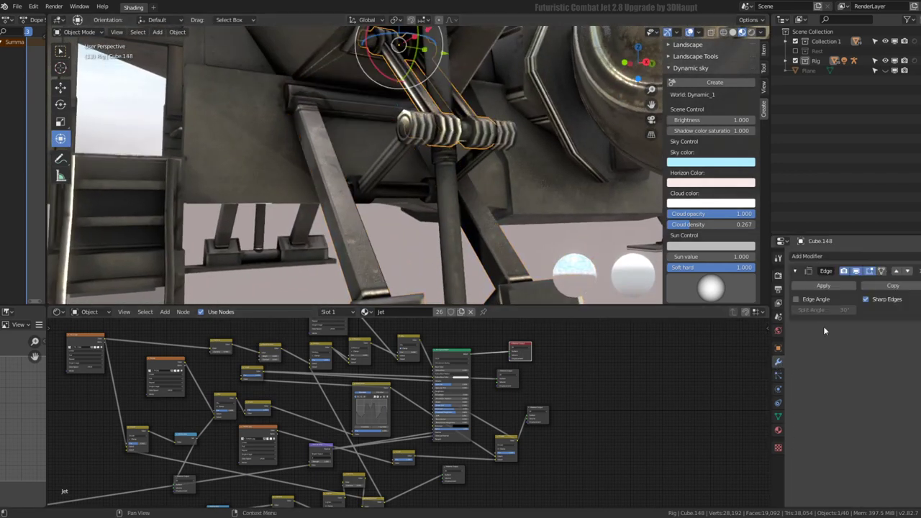
left_click(859, 257)
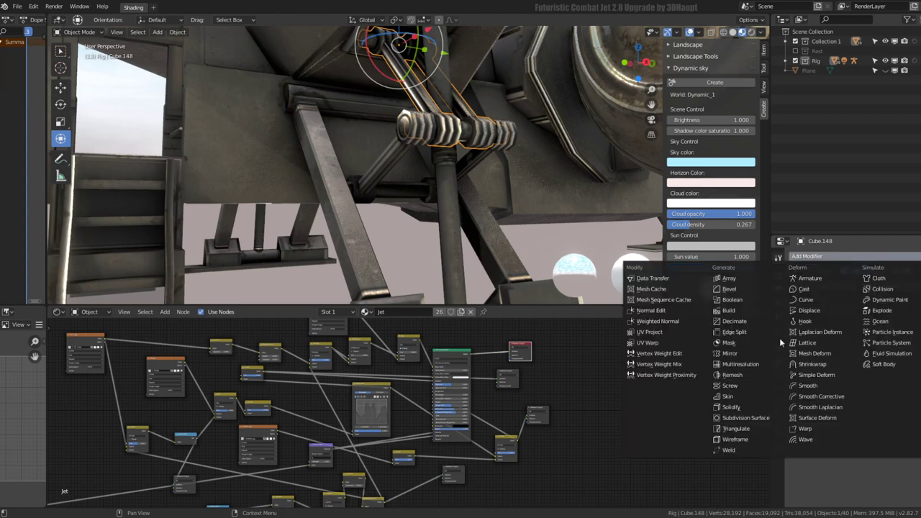
left_click(752, 418)
scroll(491, 177, "up", 2)
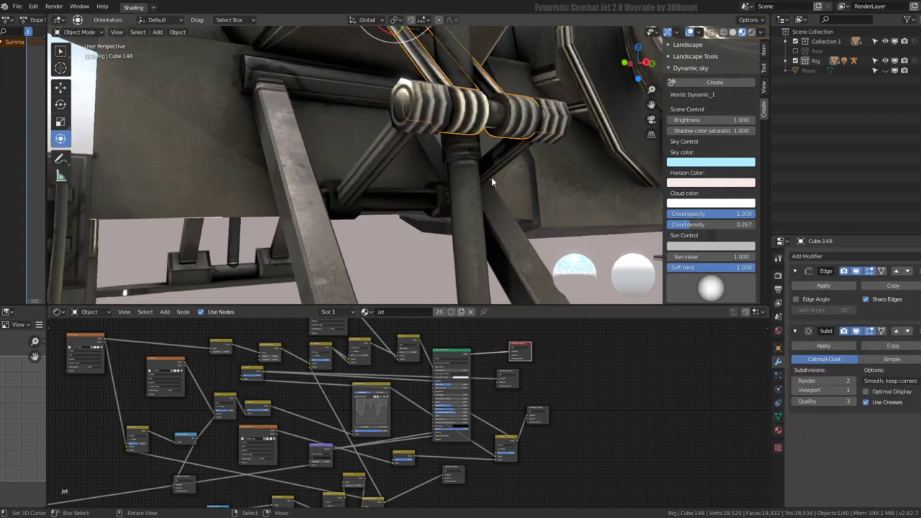
scroll(490, 184, "up", 3)
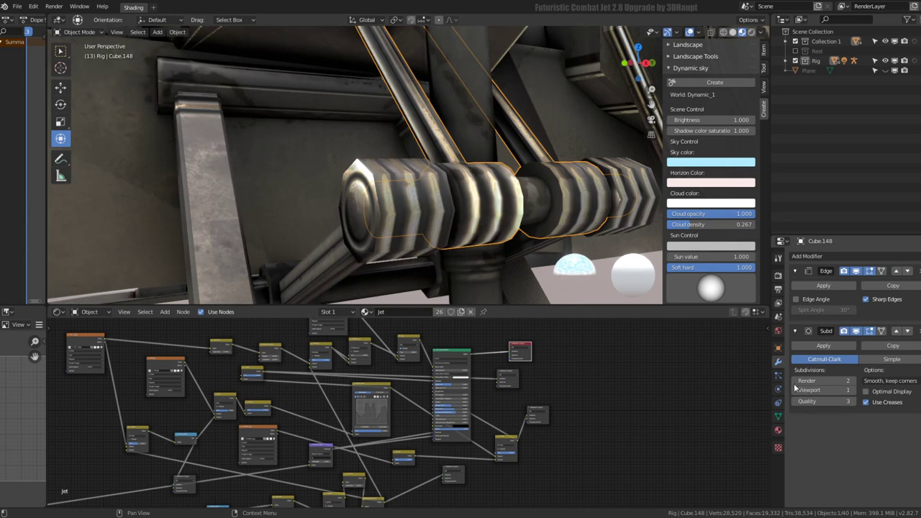
left_click(899, 332)
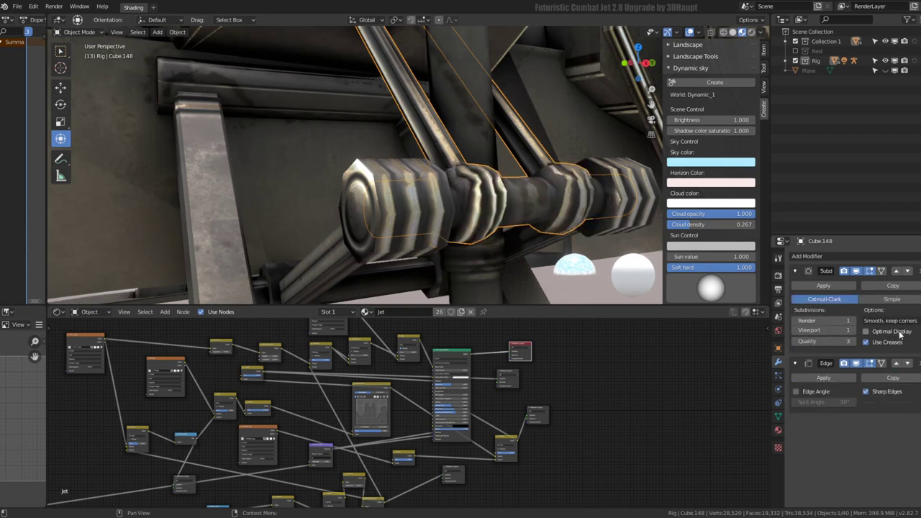
left_click(909, 271)
middle_click_drag(383, 120, 439, 133)
left_click(431, 144)
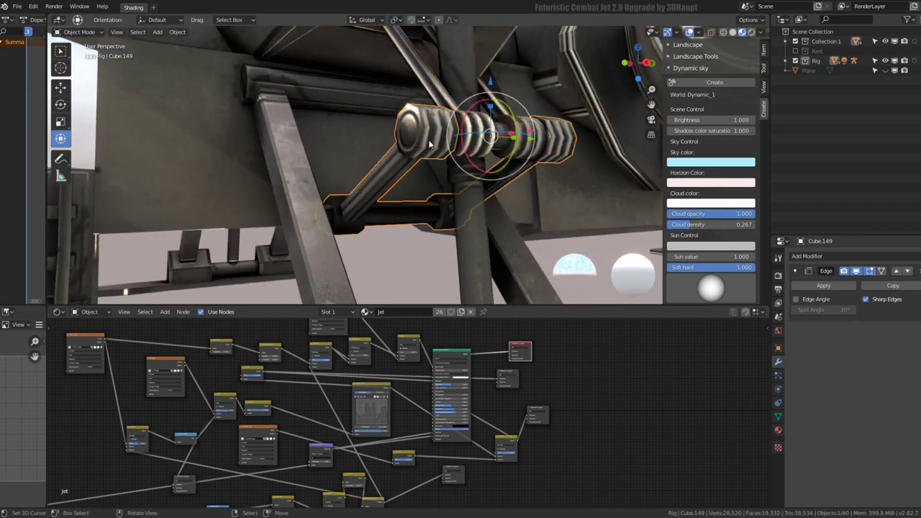
left_click(828, 257)
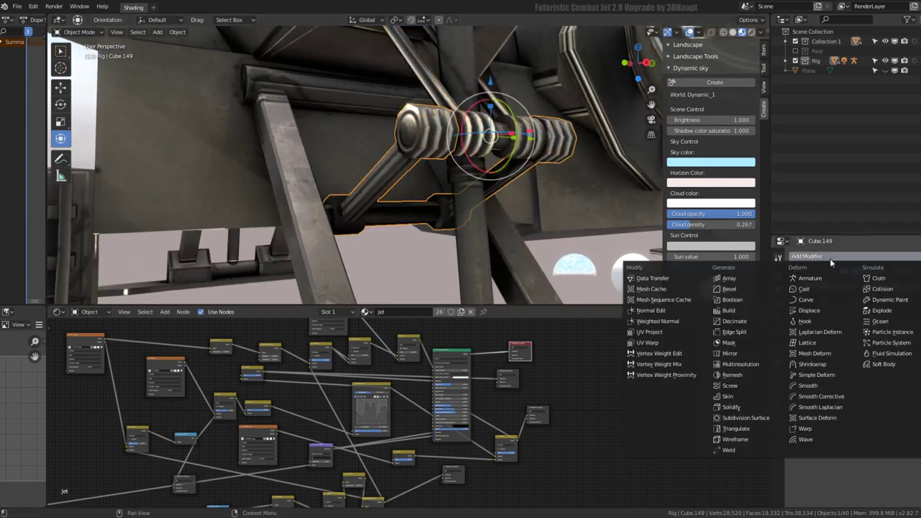
left_click(754, 419)
left_click(896, 331)
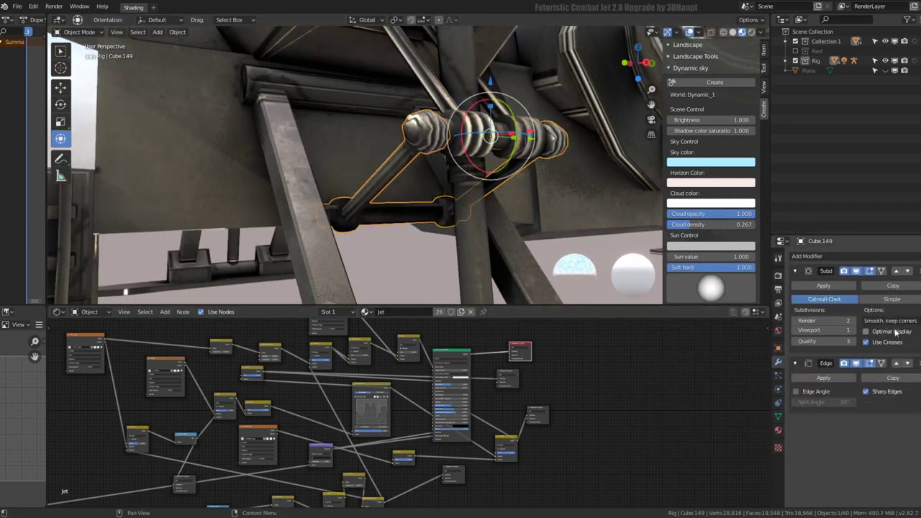
left_click(908, 271)
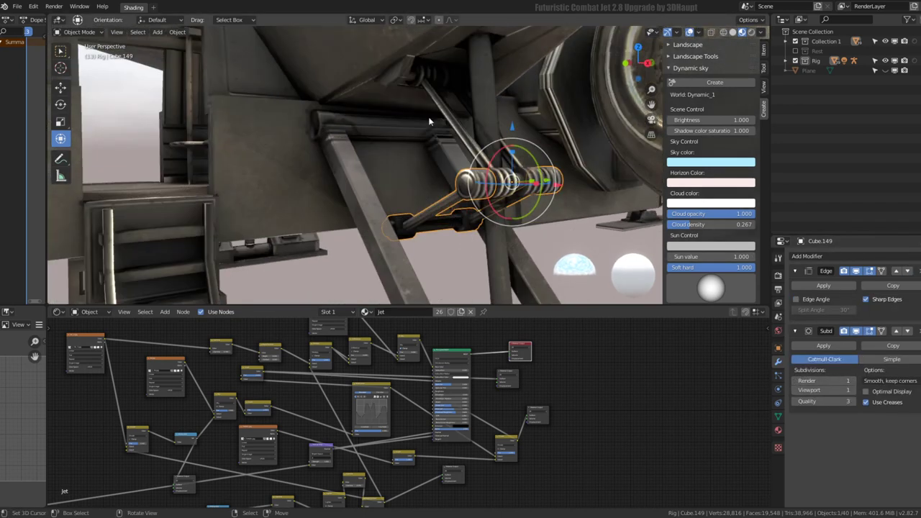
left_click(438, 110)
key("KP_Decimal")
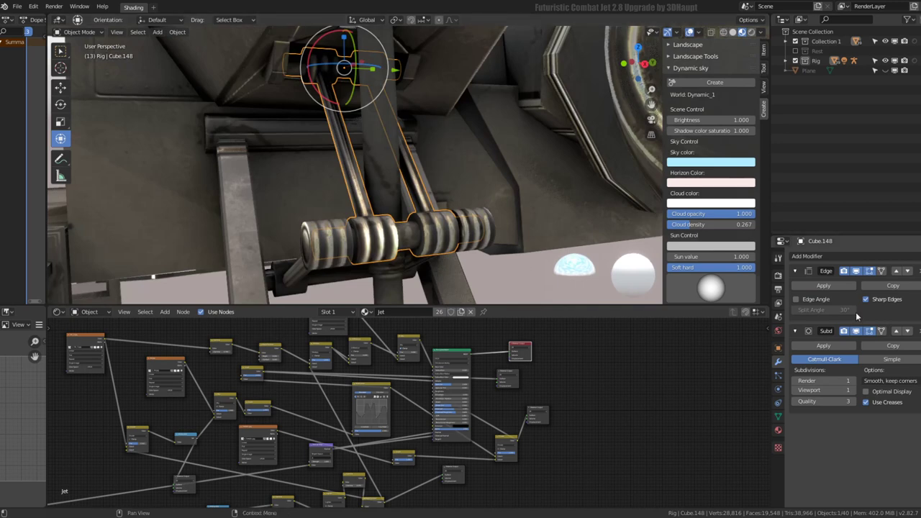
left_click(857, 271)
left_click(856, 271)
left_click(856, 270)
left_click(856, 271)
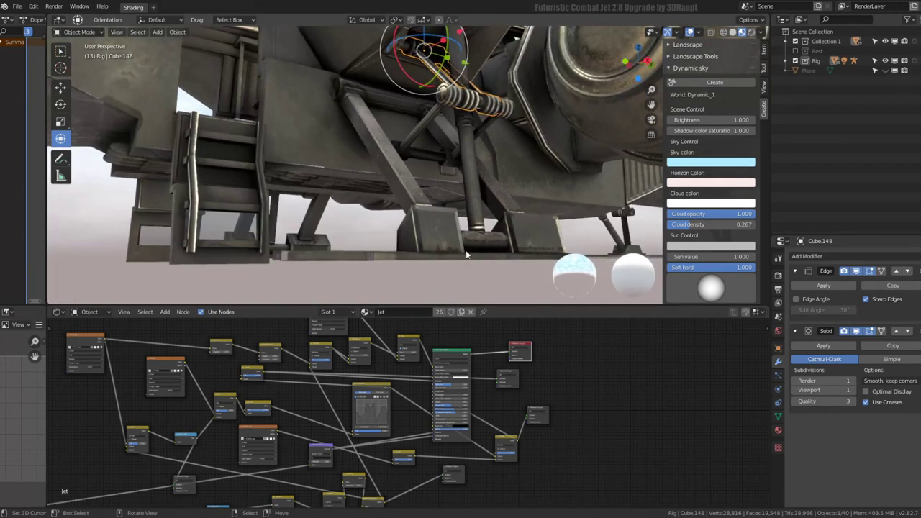
Step: Add a Subdivision Surface modifier to Cylinder.047 and move it above Edge Split
left_click(478, 247)
left_click(478, 247)
left_click(839, 257)
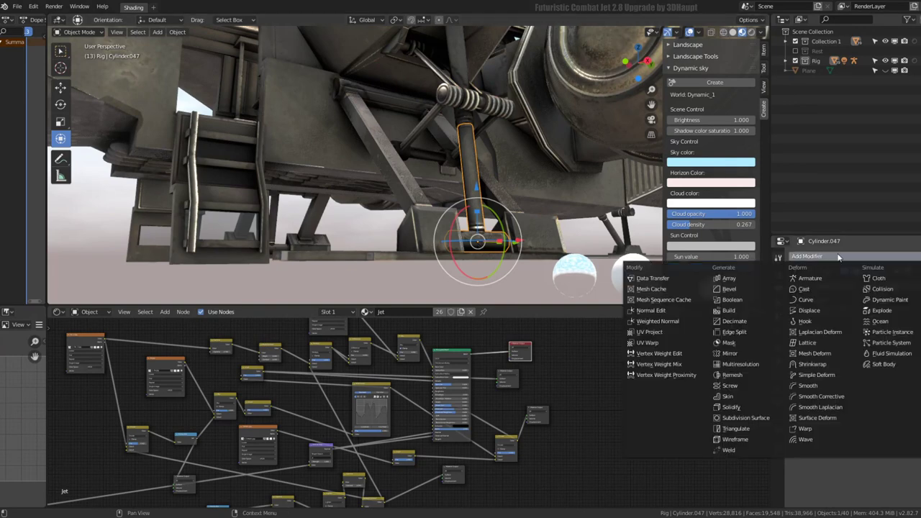
left_click(743, 418)
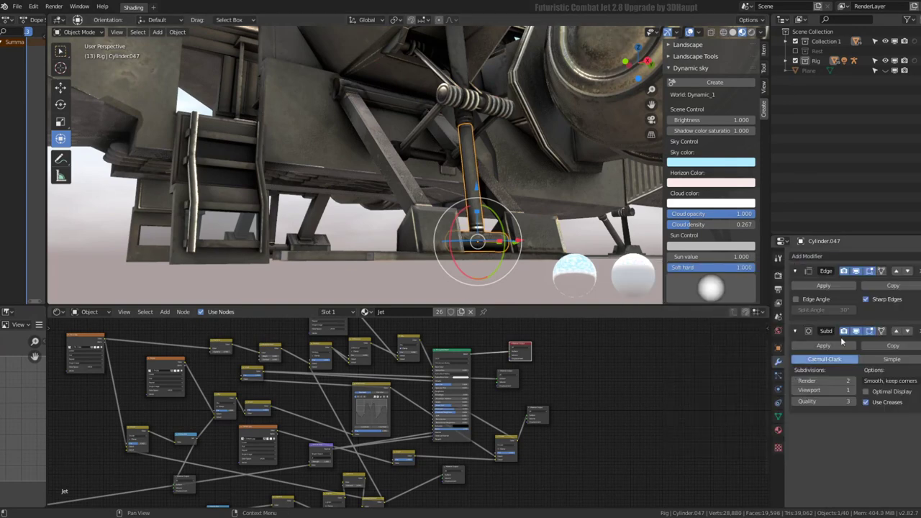
left_click(896, 331)
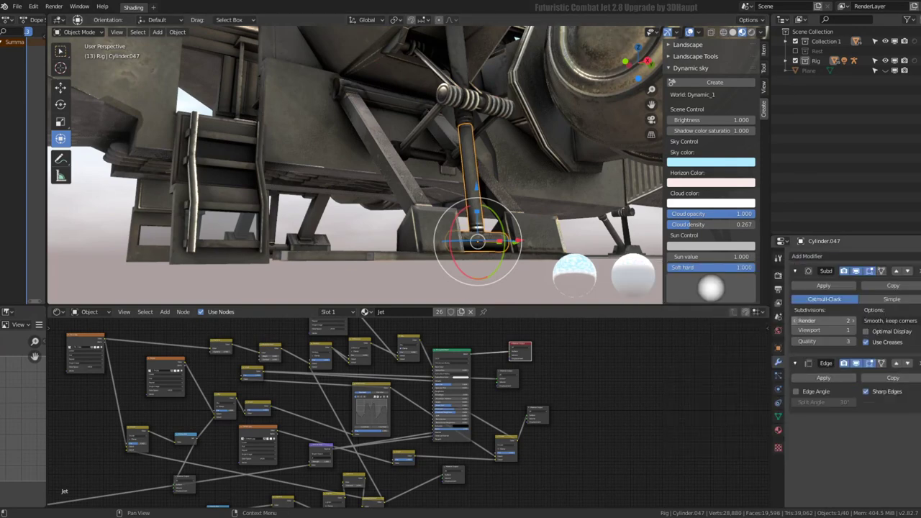
Step: Copy the spring Cube.149's modifiers onto Cylinder.043 with Link/Transfer Data > Modifiers
mouse_move(386, 170)
middle_mouse_down()
mouse_move(348, 145)
mouse_move(441, 140)
mouse_move(538, 162)
middle_mouse_up()
left_click(348, 145)
left_click(453, 119)
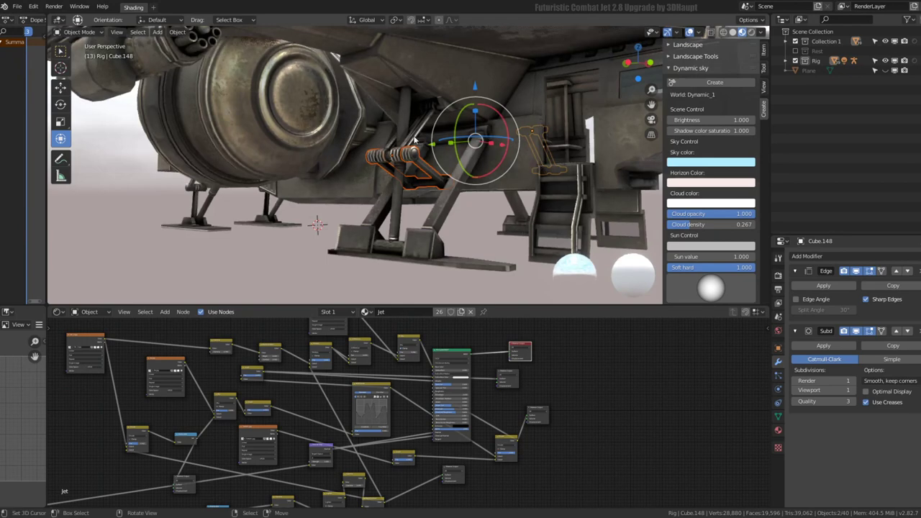
left_click(414, 162)
left_click(414, 162)
left_click(414, 162)
left_click(414, 162)
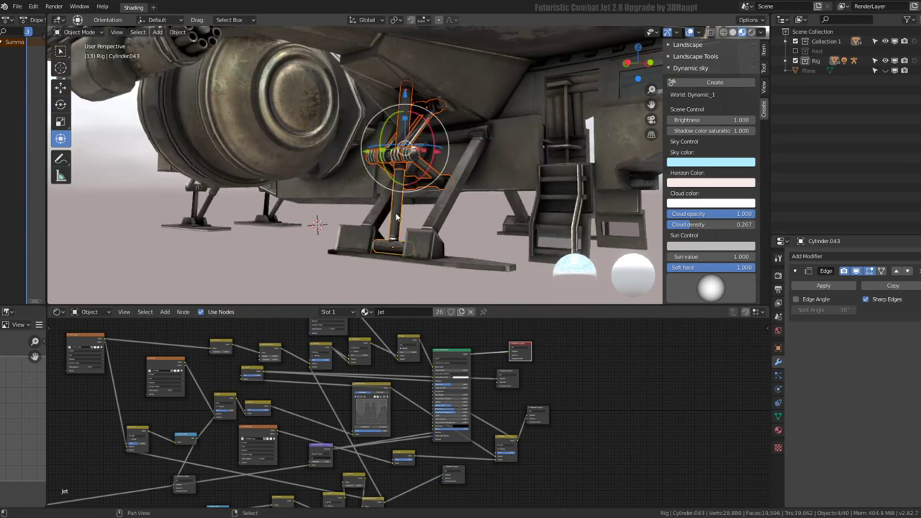
middle_click_drag(414, 162, 496, 152)
left_click(498, 149, "shift")
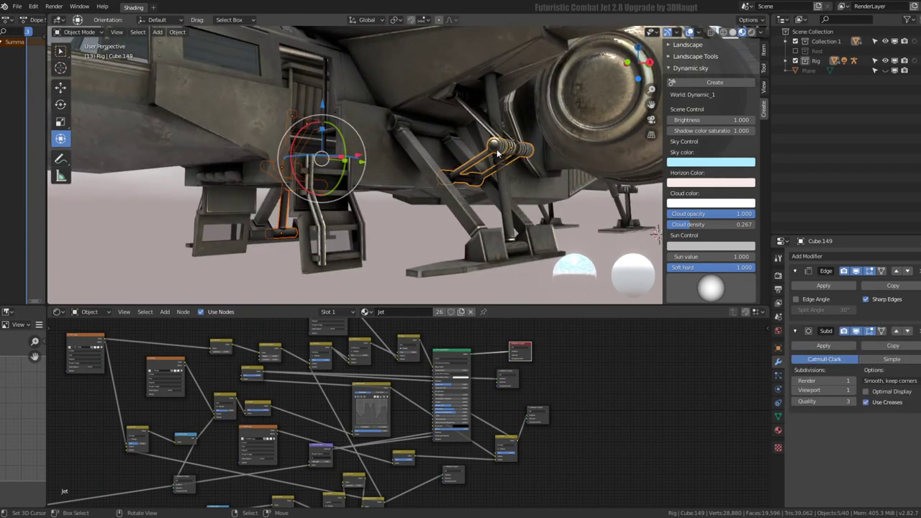
key("ctrl+l")
left_click(496, 149)
Step: Select strut Cube.157 and its foot to check the copied modifiers
mouse_move(496, 149)
middle_mouse_down()
mouse_move(426, 153)
mouse_move(471, 241)
middle_mouse_up()
left_click(471, 241)
mouse_move(496, 200)
middle_mouse_down()
mouse_move(450, 195)
mouse_move(342, 223)
middle_mouse_up()
scroll(477, 193, "up", 5)
scroll(478, 193, "down", 5)
Step: Isolate Jet.009 in local view and hide all but its connected hull region in Edit Mode
scroll(440, 190, "down", 5)
left_click(468, 169)
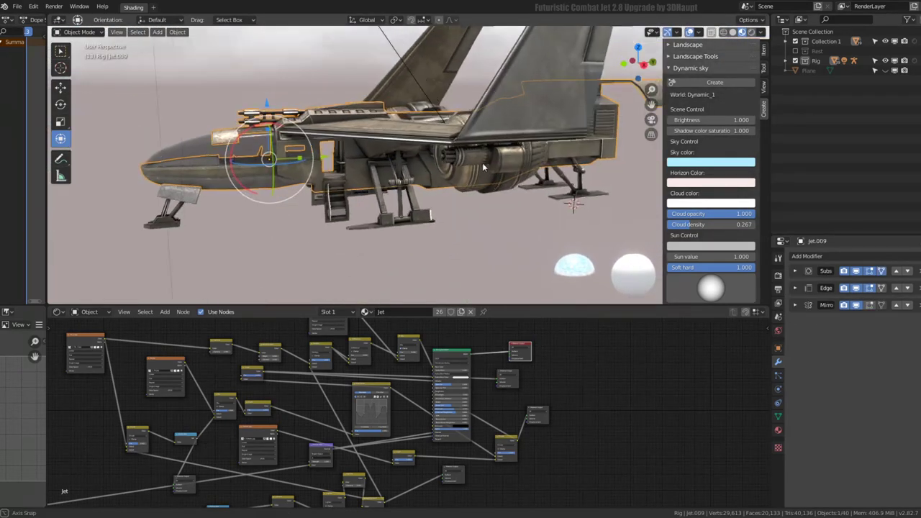
mouse_move(482, 162)
middle_mouse_down()
mouse_move(529, 135)
mouse_move(434, 107)
mouse_move(410, 121)
mouse_move(419, 144)
middle_mouse_up()
key("KP_Divide")
key("Tab")
scroll(402, 96, "up", 3)
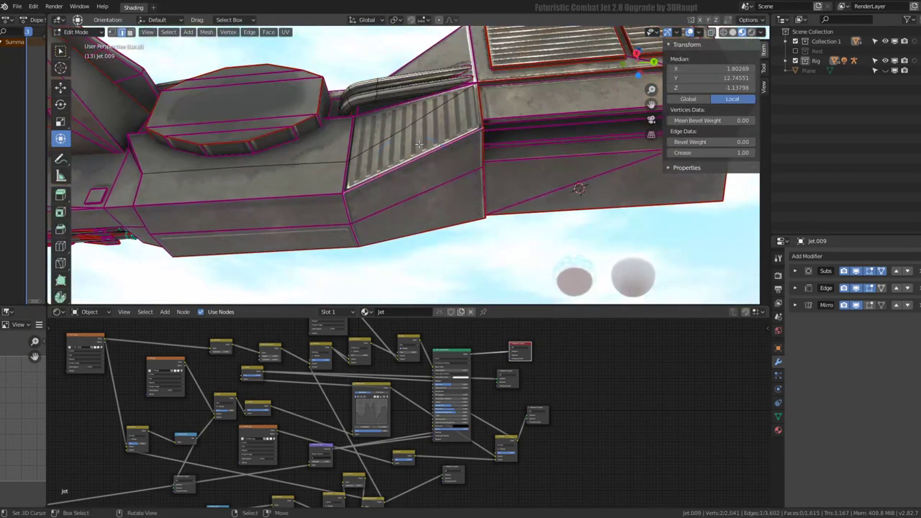
key("l")
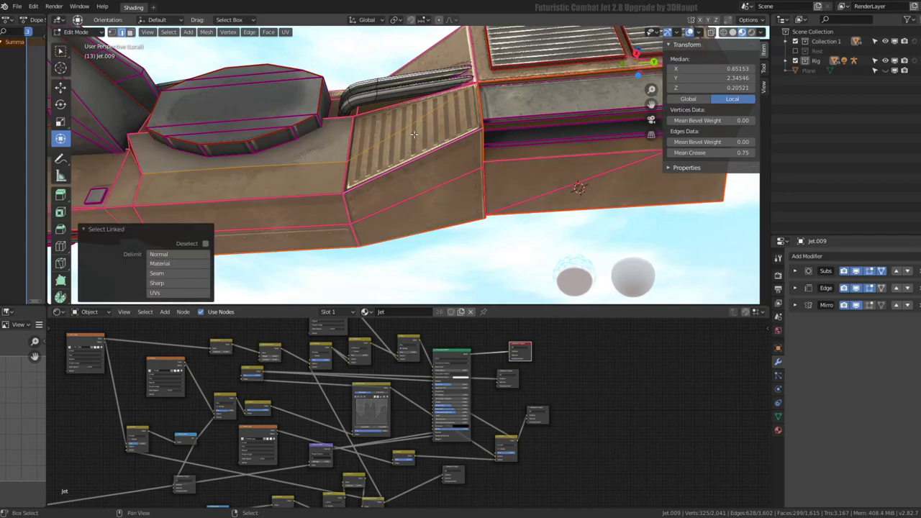
key("shift+h")
Step: Select a ring of hull edges and subdivide them to add an edge loop
mouse_move(414, 135)
middle_mouse_down()
mouse_move(493, 200)
mouse_move(432, 144)
middle_mouse_up()
left_click(329, 103)
middle_click_drag(329, 103, 405, 118)
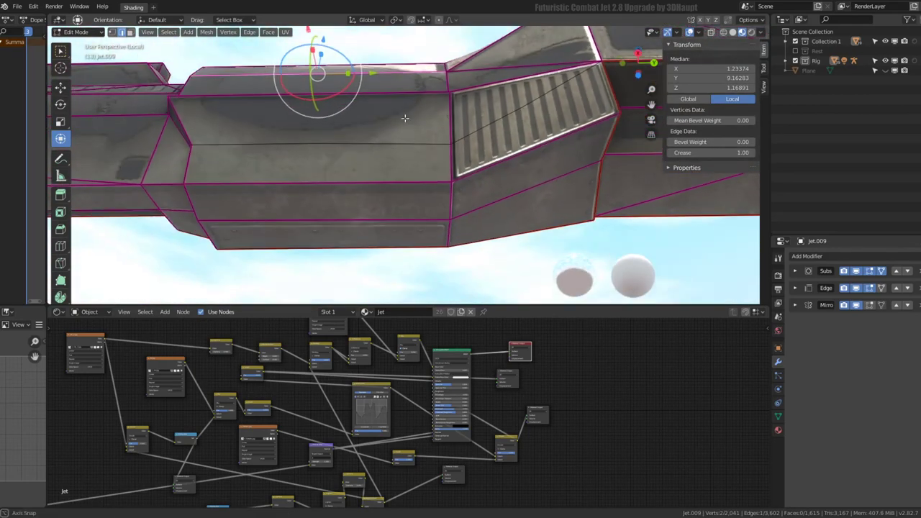
middle_click_drag(405, 202, 419, 174)
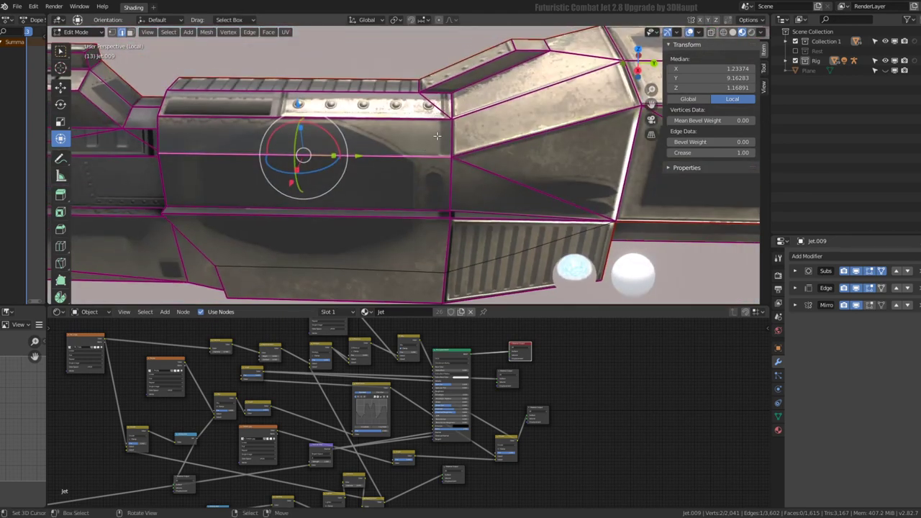
left_click(413, 174, "shift")
left_click(408, 213, "shift")
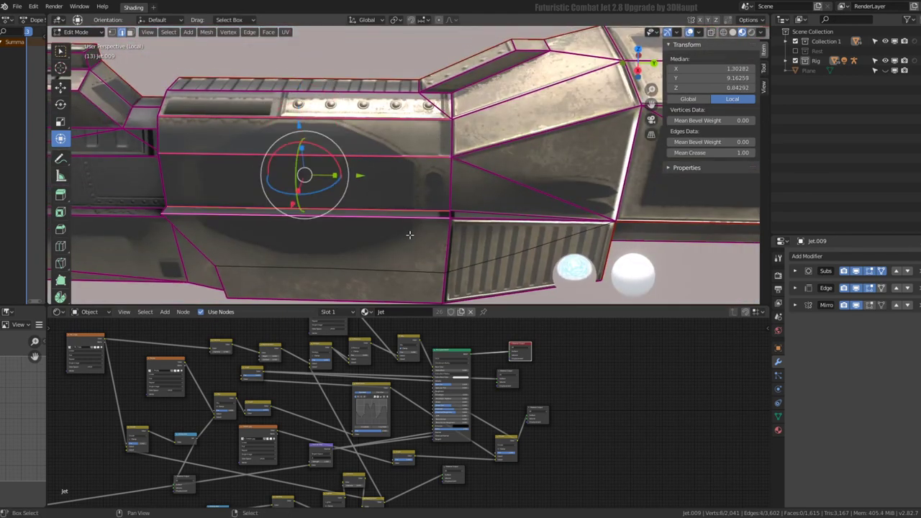
left_click(403, 270, "shift")
middle_click_drag(403, 270, 403, 144)
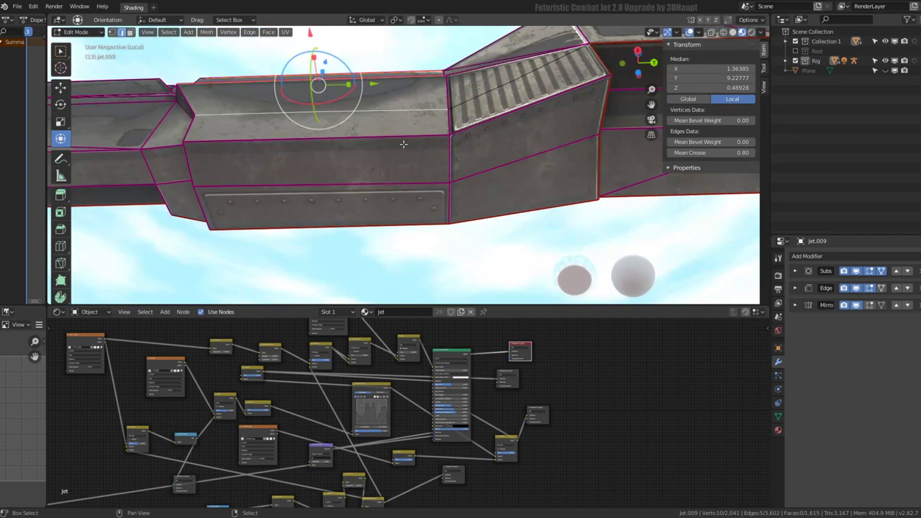
left_click(394, 226, "shift")
middle_click_drag(395, 226, 504, 157)
key("q")
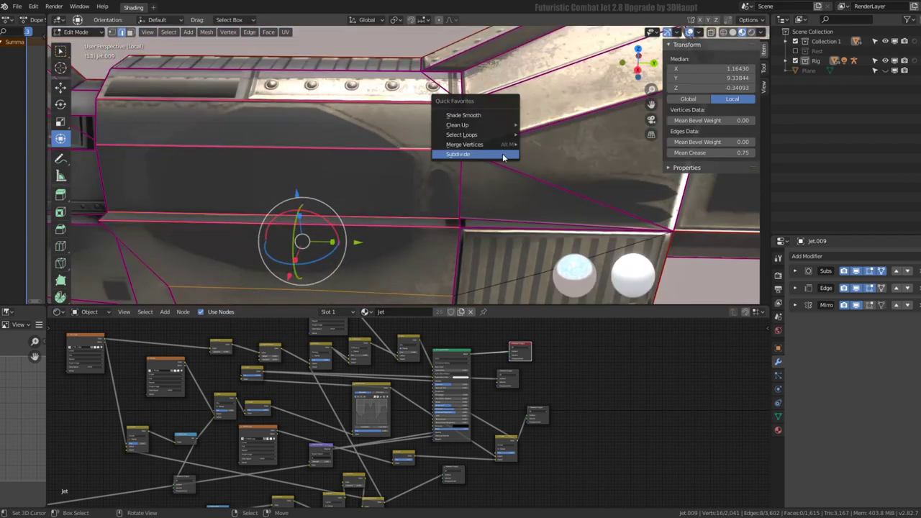
left_click(503, 157)
key("ctrl+z")
Step: Slide the new edge loop by 0.099 along the hull, with the subdivided result shown
middle_click_drag(284, 156, 342, 208)
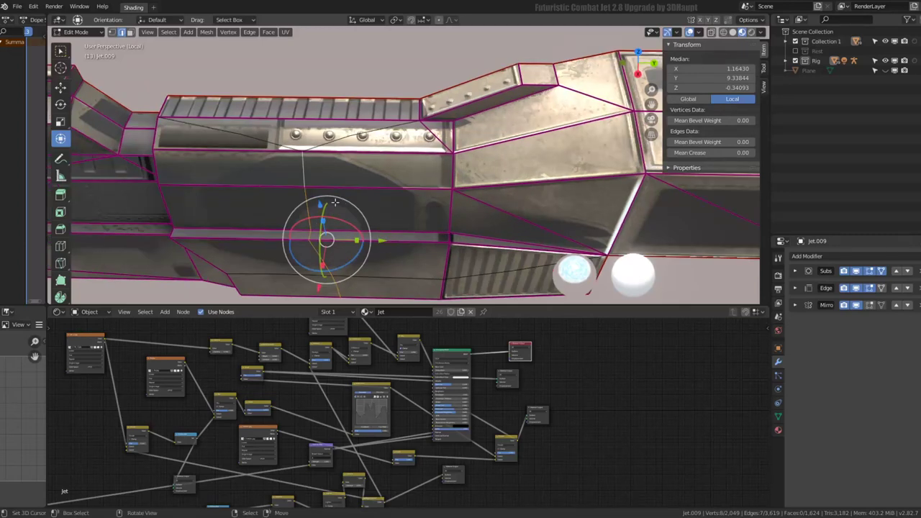
key("g")
key("g")
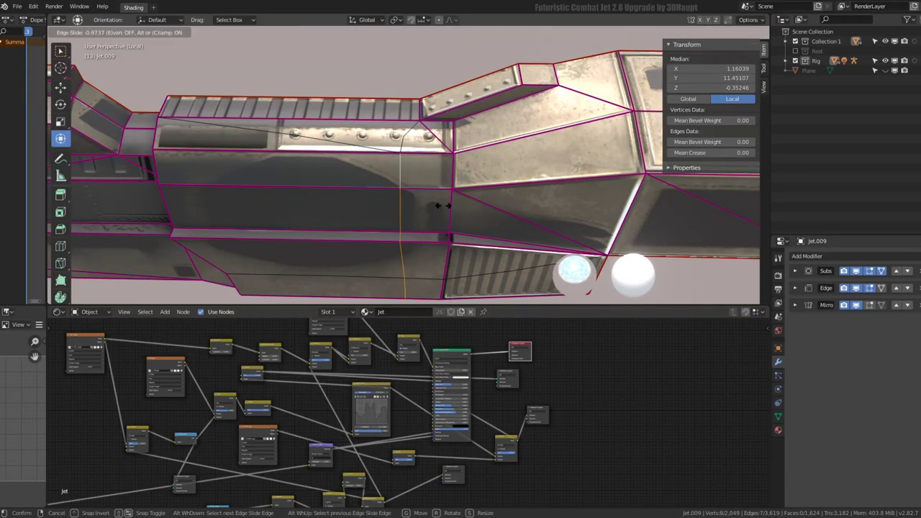
left_click(440, 205)
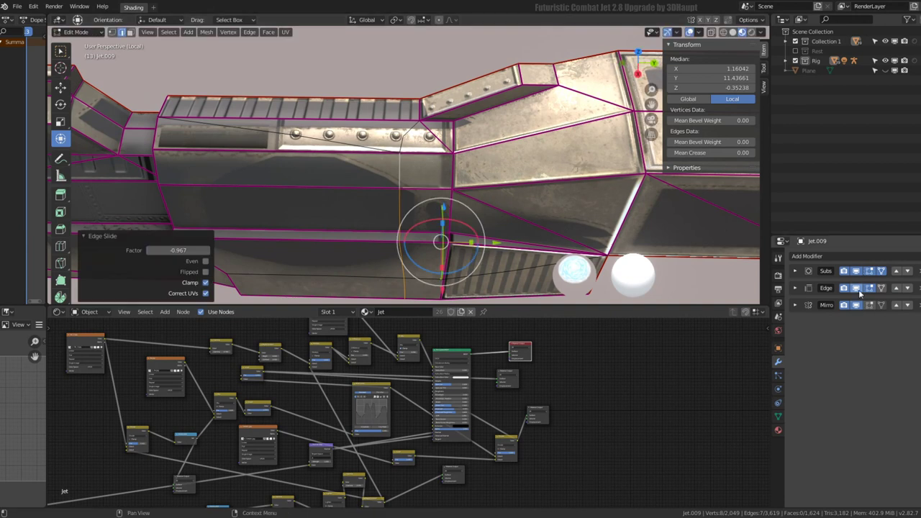
left_click(856, 271)
key("g")
key("g")
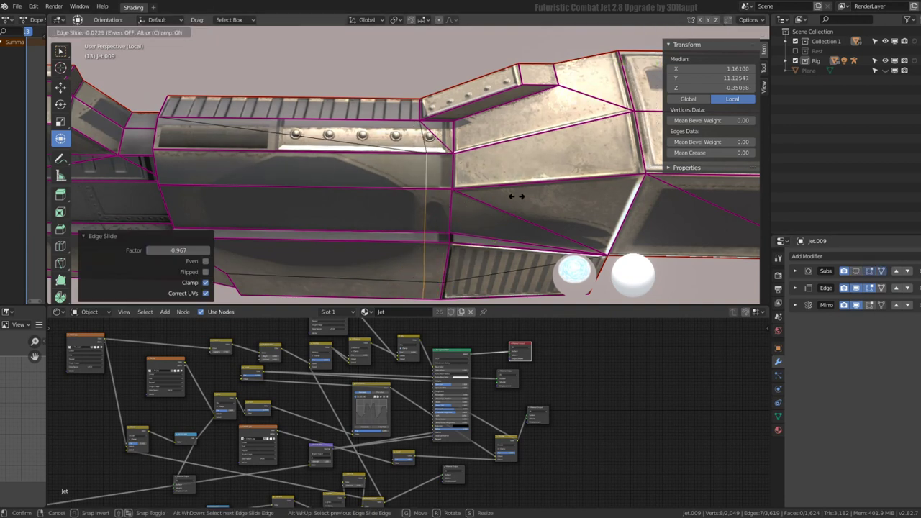
left_click(512, 196)
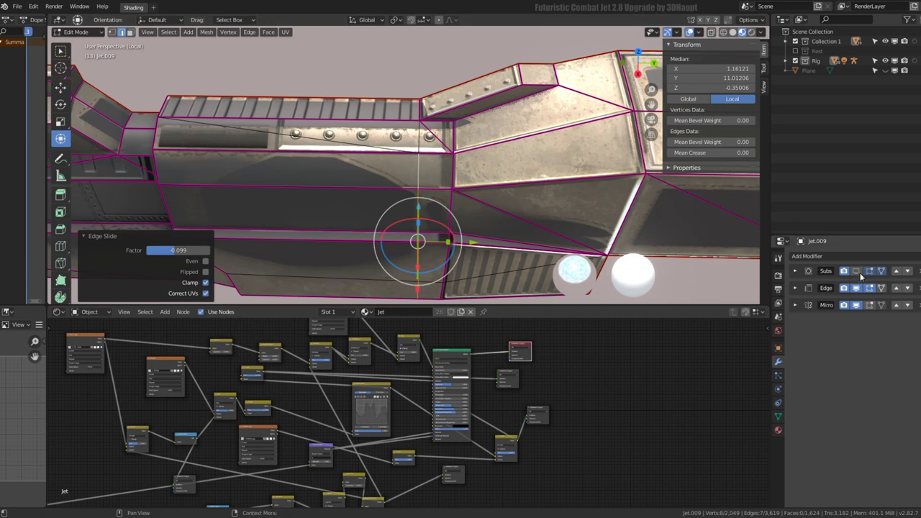
Step: Set the Mean Crease of the selected hull edge loop to 1.00
left_click(131, 35)
left_click(290, 139)
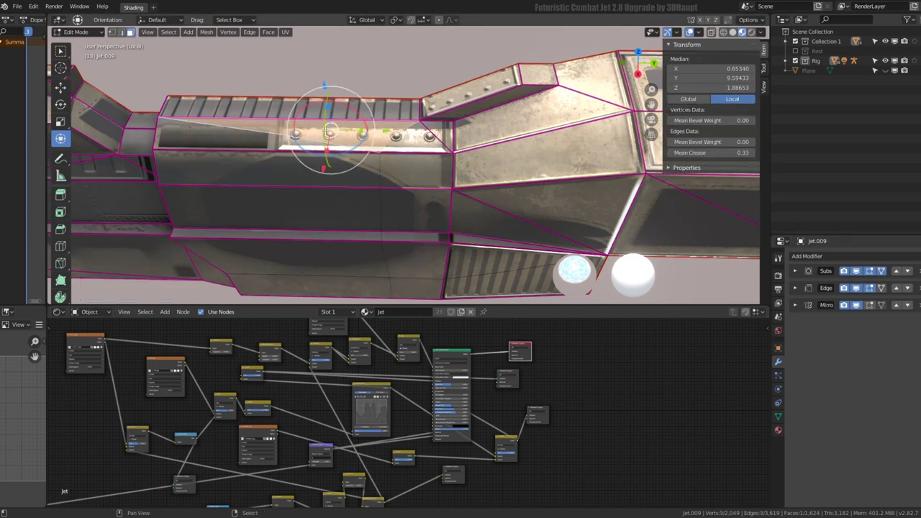
left_click(435, 137)
middle_click_drag(405, 144, 411, 180)
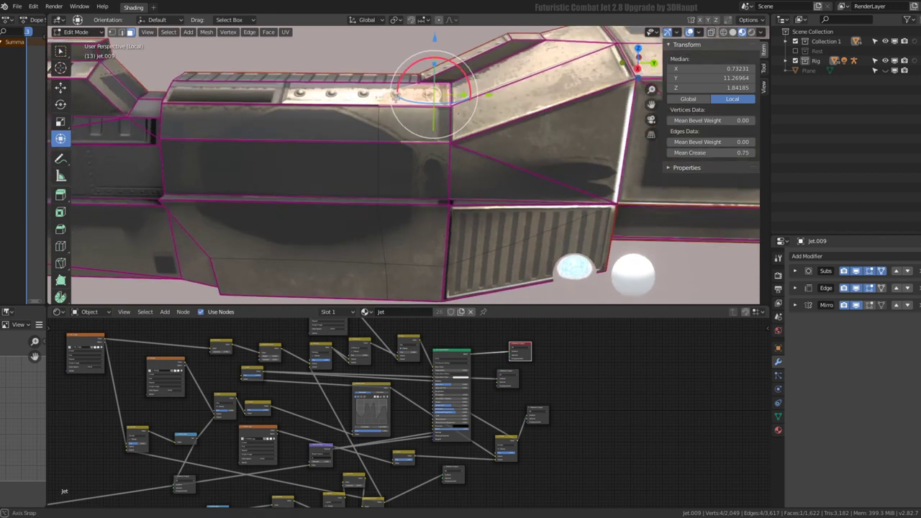
left_click(121, 33, "shift")
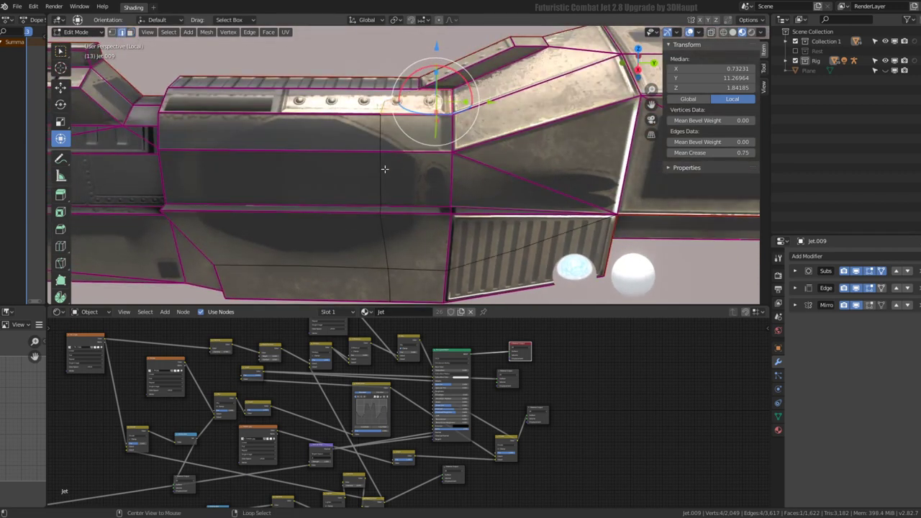
left_click_drag(712, 152, 748, 152)
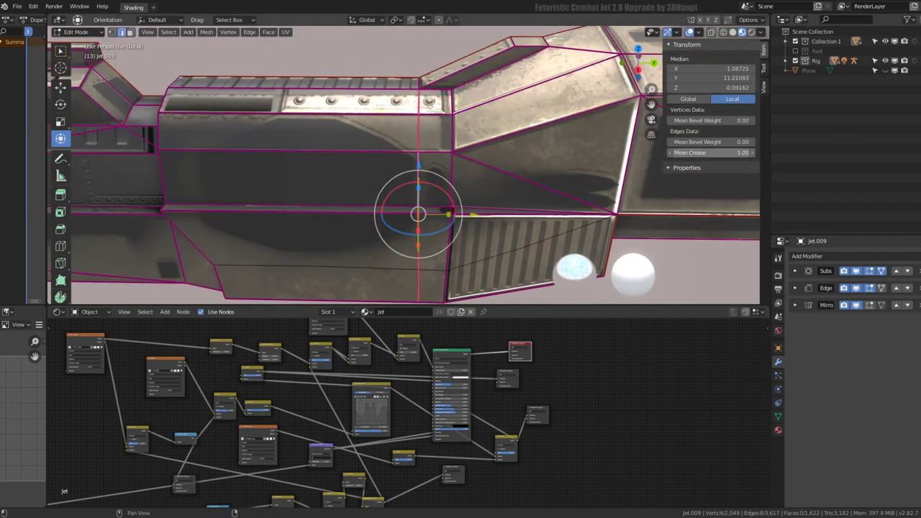
mouse_move(474, 145)
middle_mouse_down()
mouse_move(679, 288)
mouse_move(688, 236)
mouse_move(514, 273)
mouse_move(365, 195)
mouse_move(407, 184)
middle_mouse_up()
Step: Select several hull edges and subdivide them to add another loop
left_click(407, 183)
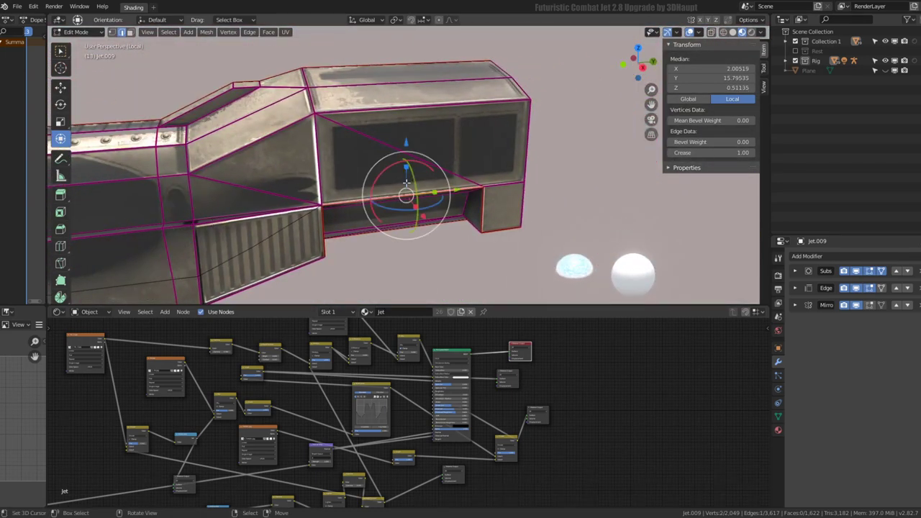
mouse_move(450, 148)
middle_mouse_down()
mouse_move(431, 151)
mouse_move(403, 119)
mouse_move(463, 180)
mouse_move(476, 69)
mouse_move(474, 118)
middle_mouse_up()
left_click(403, 117, "shift")
left_click(476, 69)
mouse_move(446, 188)
middle_mouse_down()
mouse_move(475, 137)
mouse_move(435, 173)
middle_mouse_up()
right_click(475, 137)
left_click(478, 129)
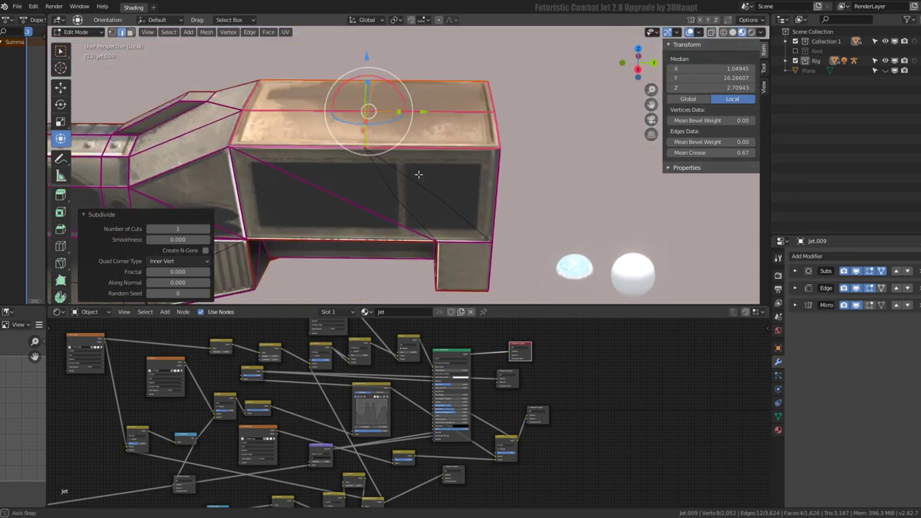
Step: Slide the new top edge loop, then lower the vertical loop's crease to about 0.99
left_click(418, 137, "alt")
key("g")
key("g")
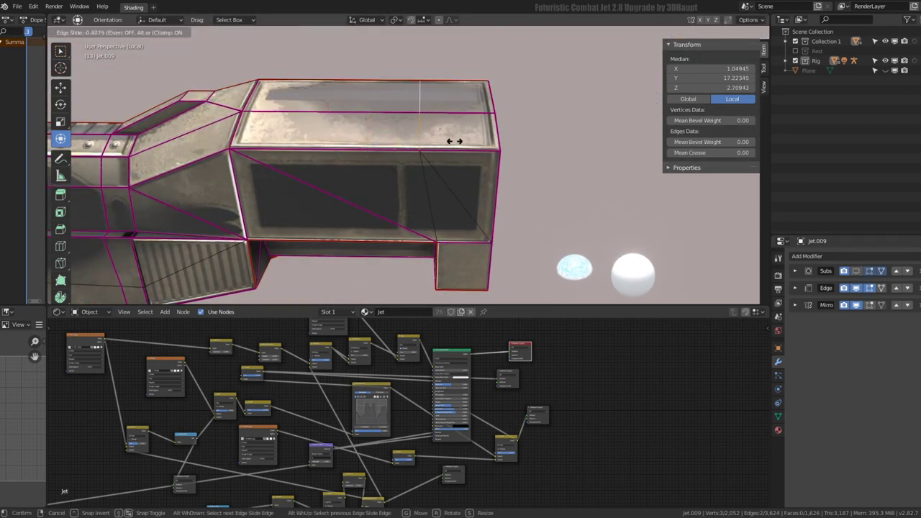
left_click(470, 142)
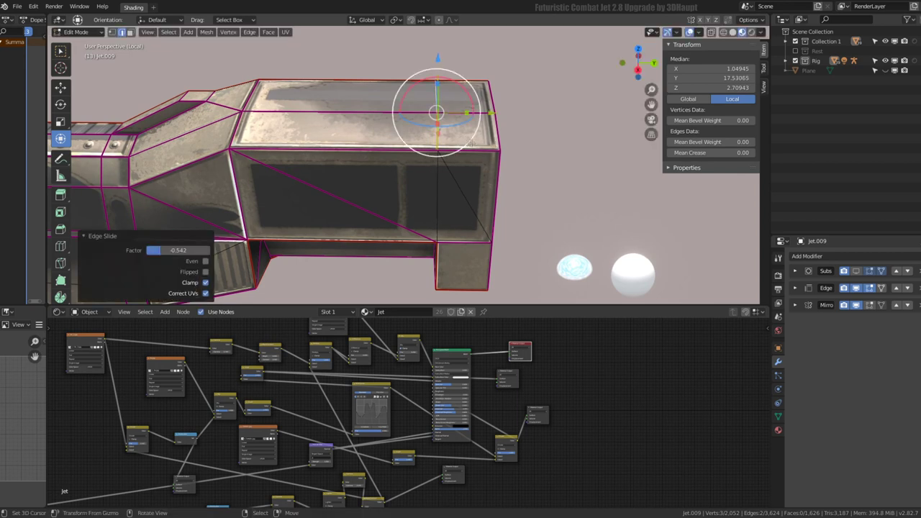
left_click(856, 273)
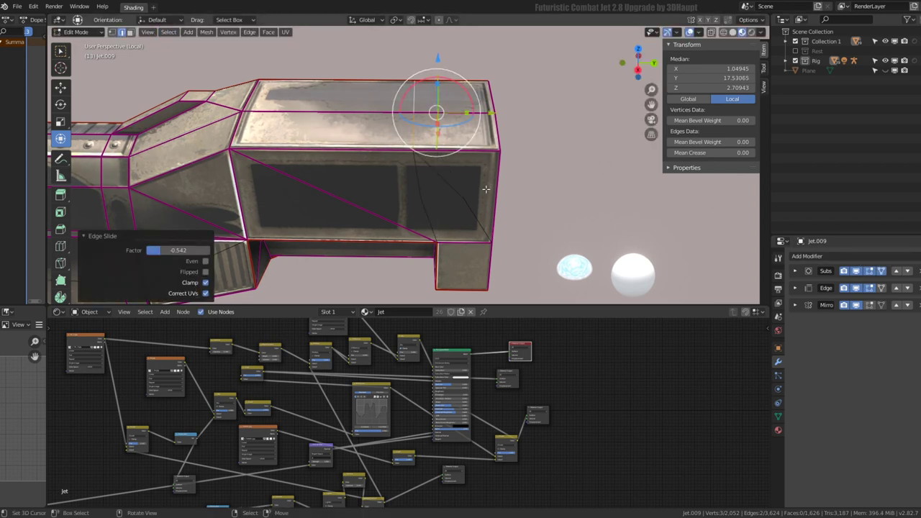
left_click(421, 171, "alt")
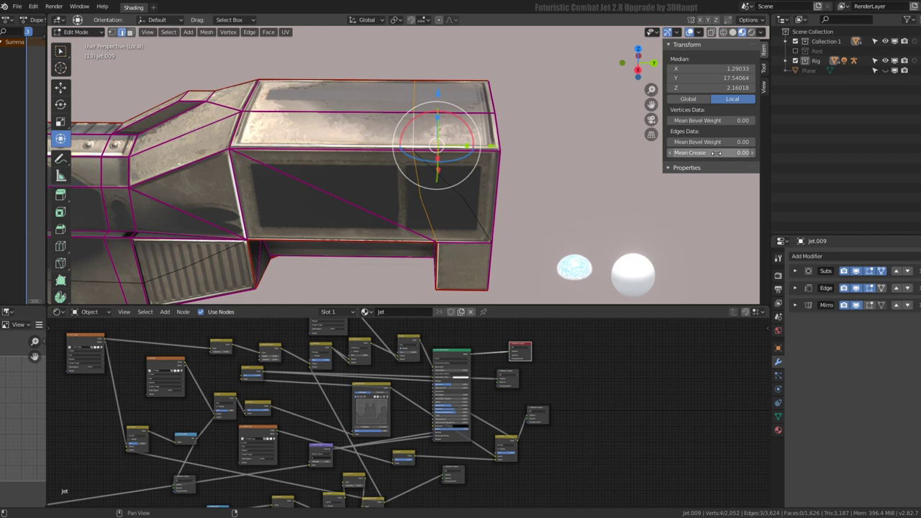
left_click_drag(709, 152, 702, 152)
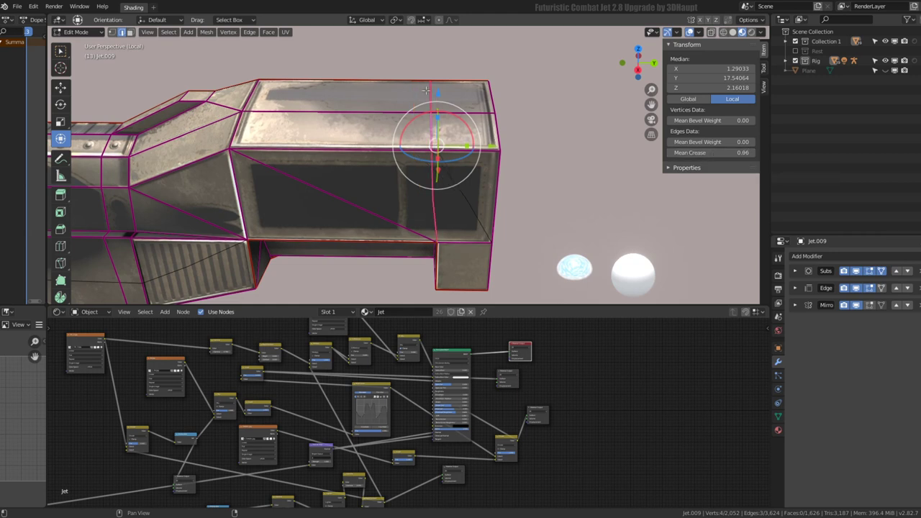
Step: Select the hull's large side face and inspect the jet's top details
left_click(130, 33)
left_click(465, 168)
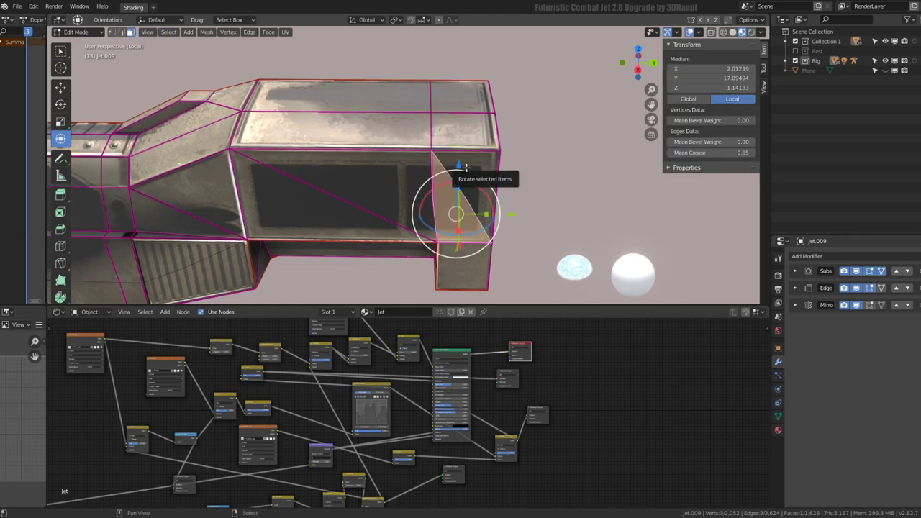
left_click(367, 193)
middle_click_drag(367, 192, 503, 131)
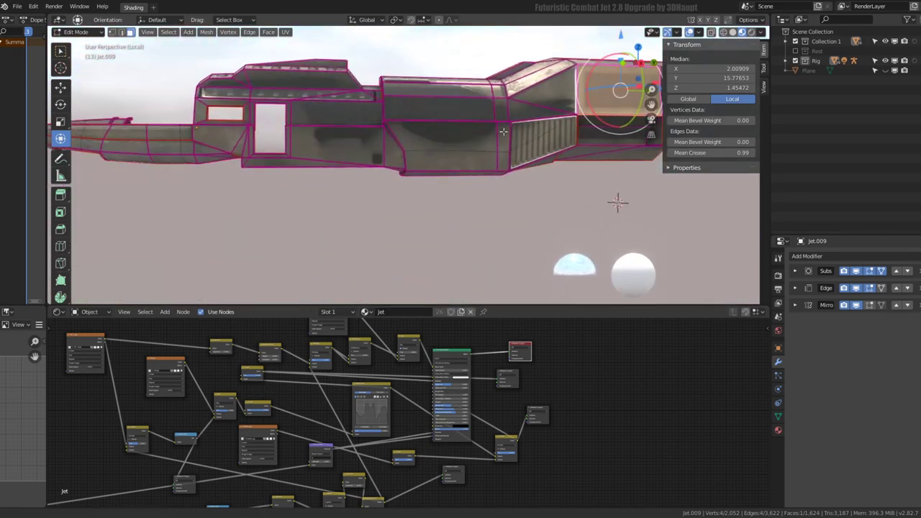
scroll(503, 131, "up", 3)
mouse_move(469, 170)
middle_mouse_down()
mouse_move(391, 240)
mouse_move(427, 179)
mouse_move(422, 162)
middle_mouse_up()
Step: Exit local view so the whole jet is shown again
scroll(427, 180, "down", 3)
scroll(427, 179, "down", 2)
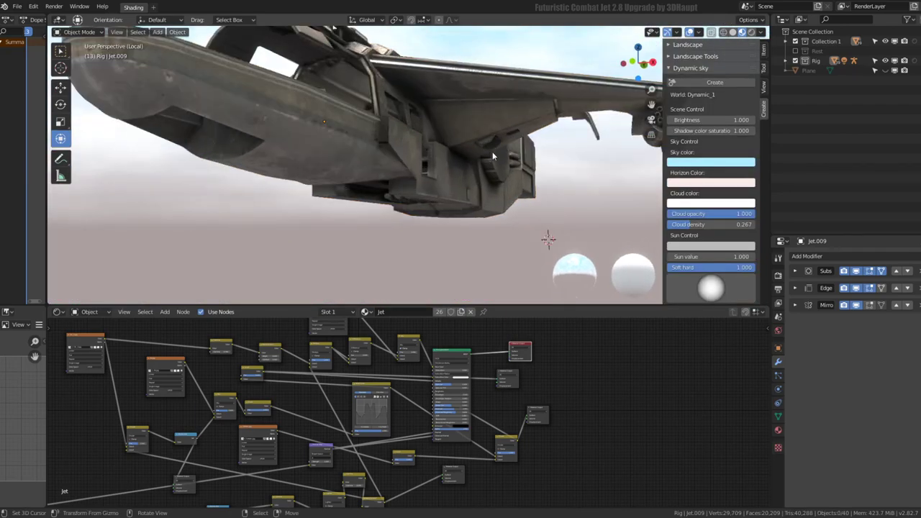
mouse_move(492, 156)
middle_mouse_down()
mouse_move(452, 75)
mouse_move(238, 179)
mouse_move(349, 149)
middle_mouse_up()
scroll(403, 137, "down", 2)
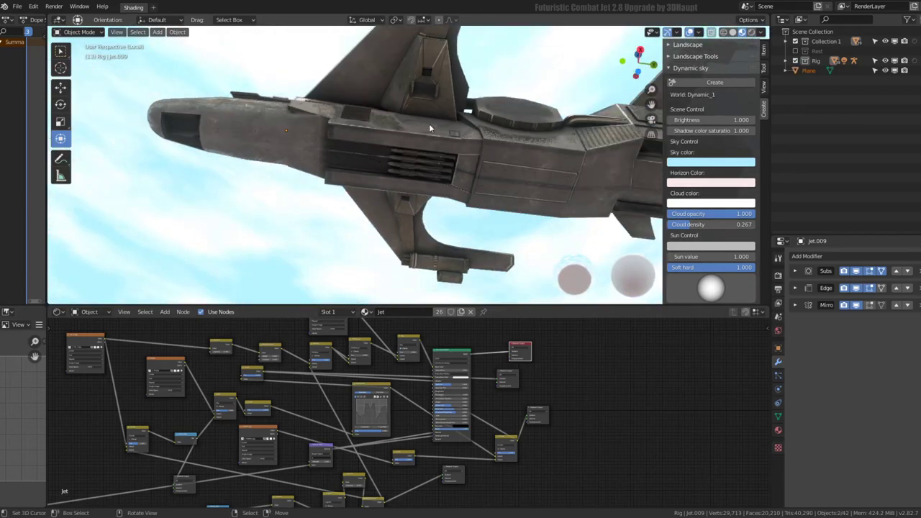
scroll(429, 128, "up", 2)
key("KP_Divide")
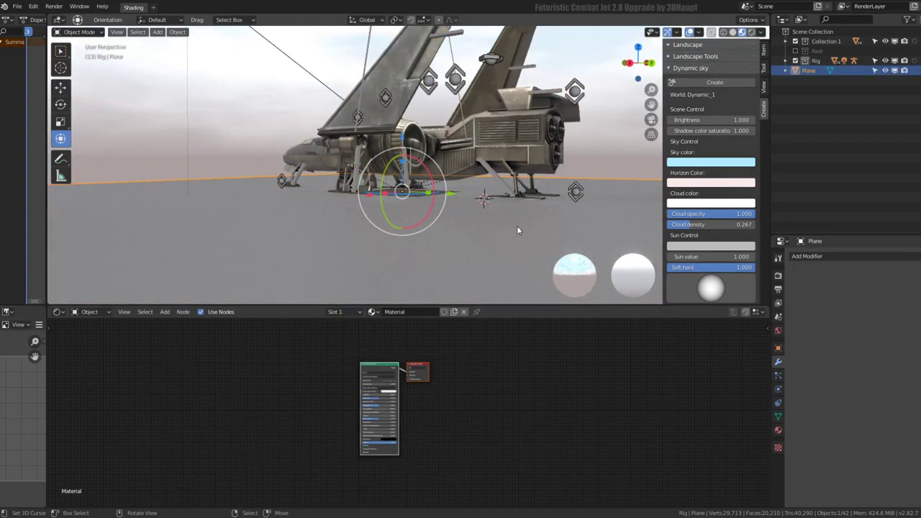
mouse_move(516, 231)
middle_mouse_down()
mouse_move(544, 201)
mouse_move(446, 205)
mouse_move(499, 157)
middle_mouse_up()
Step: Select the jet armature and switch it from Pose Position to Rest Position
left_click(447, 204)
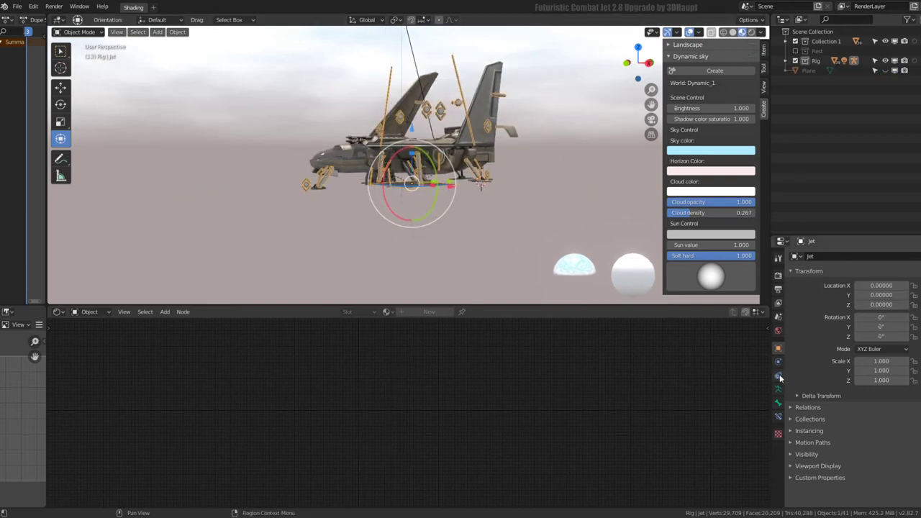
left_click(775, 396)
mouse_move(432, 144)
middle_mouse_down()
mouse_move(471, 92)
mouse_move(489, 94)
middle_mouse_up()
left_click(823, 286)
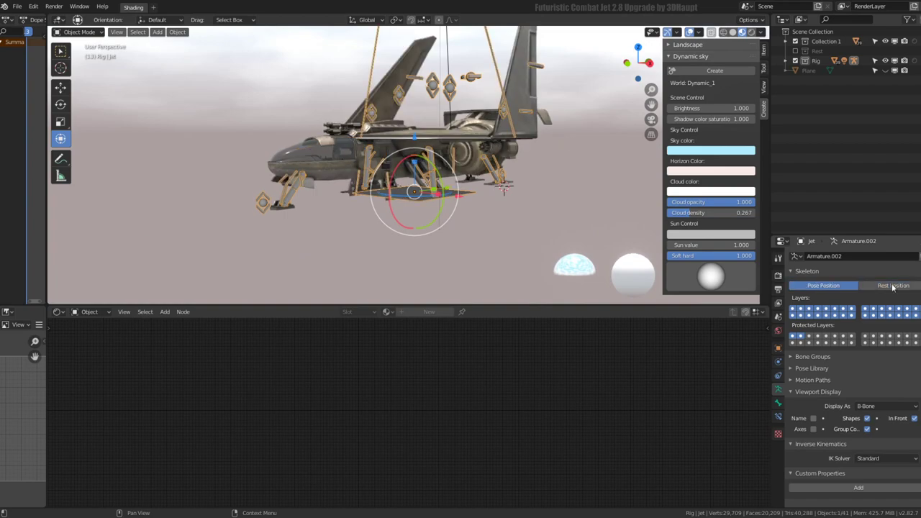
key("ctrl+z")
left_click(824, 286)
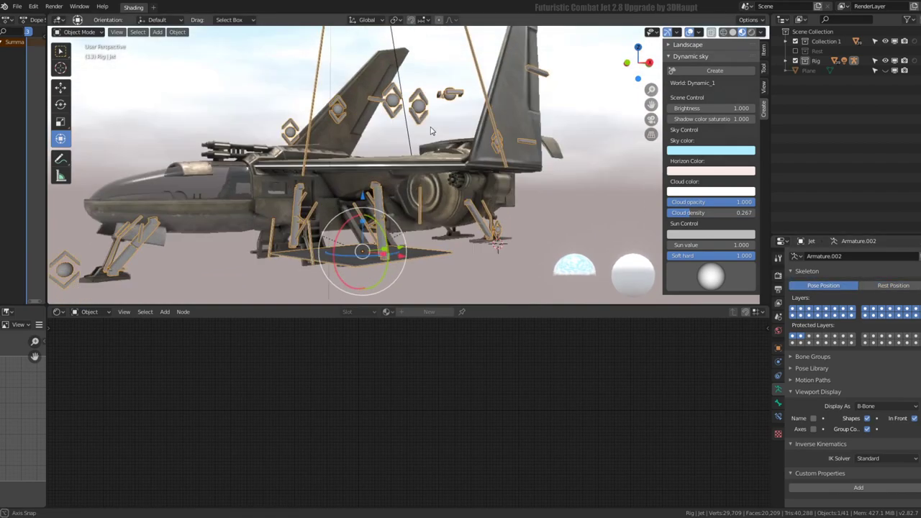
left_click(892, 286)
Step: Enter Edit Mode on Armature.002 to expose its bones
mouse_move(447, 187)
middle_mouse_down()
mouse_move(428, 138)
mouse_move(508, 137)
middle_mouse_up()
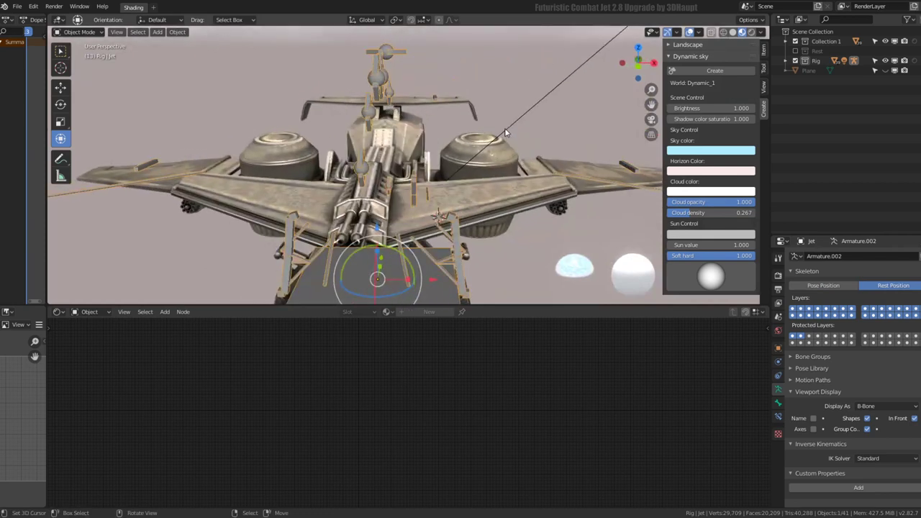
mouse_move(427, 188)
middle_mouse_down()
mouse_move(432, 144)
mouse_move(430, 193)
mouse_move(493, 184)
middle_mouse_up()
key("Tab")
Step: Try duplicating Bone.007.L in top view, then cancel the copy's move and deselect all bones
left_click(430, 193)
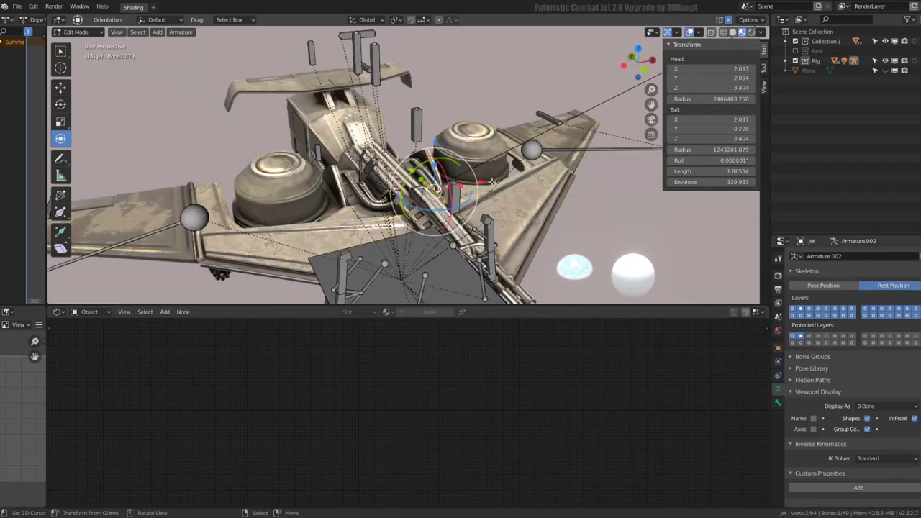
key("KP_7")
key("shift+d")
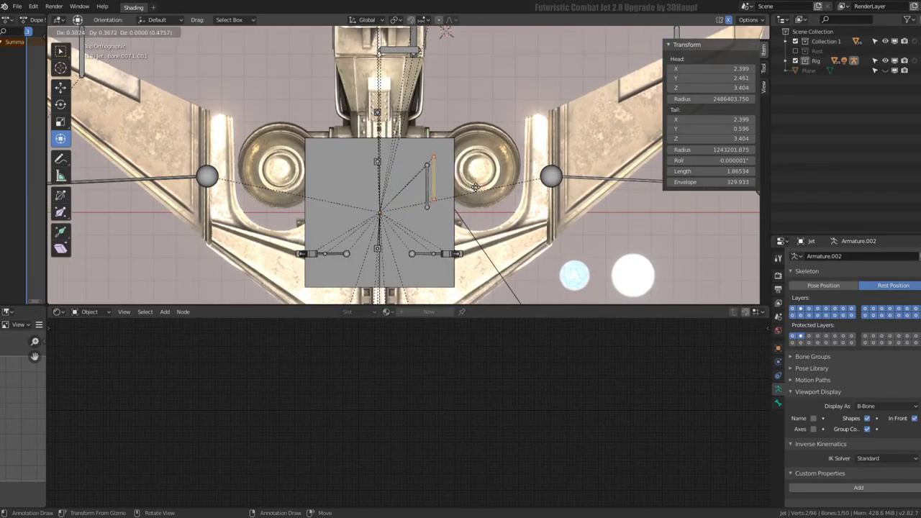
right_click(475, 187)
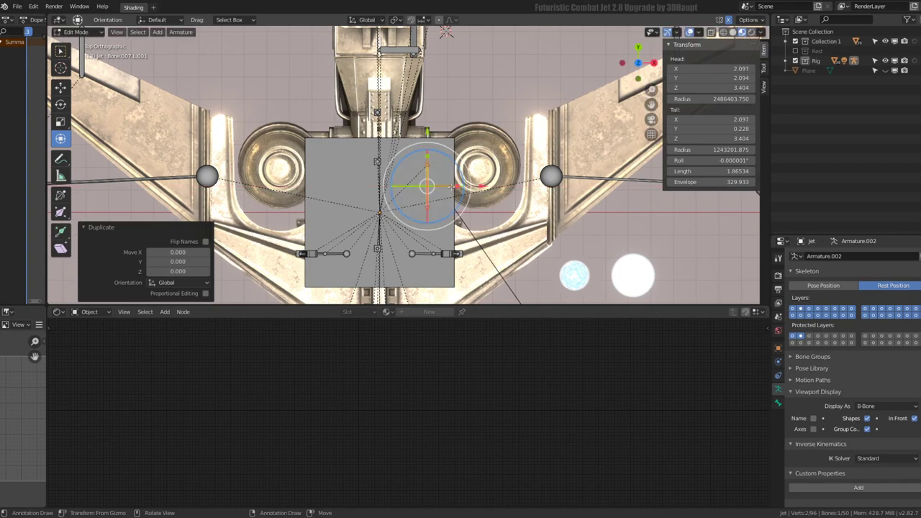
key("alt+a")
mouse_move(475, 187)
middle_mouse_down()
mouse_move(377, 134)
mouse_move(378, 111)
middle_mouse_up()
Step: Snap the 3D cursor to the central square bone Bone.003
left_click(379, 111)
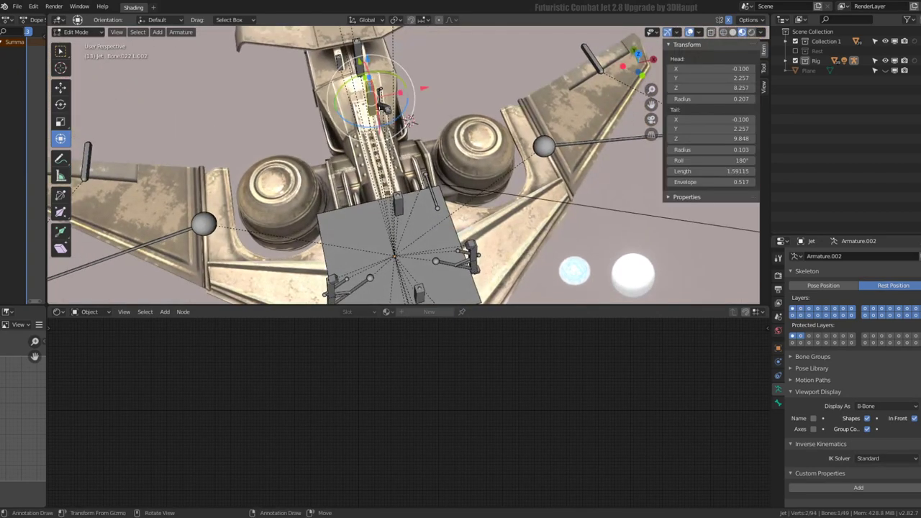
scroll(470, 214, "down", 4)
scroll(466, 207, "up", 3)
scroll(465, 207, "up", 3)
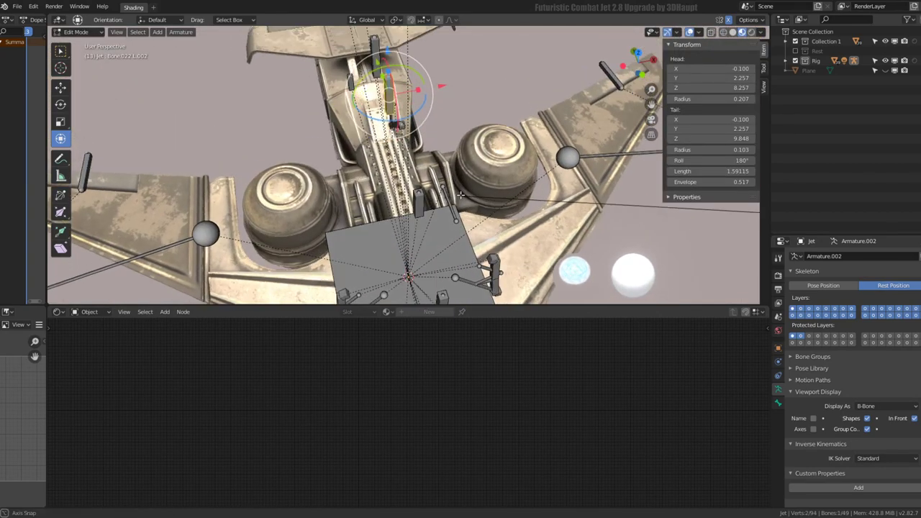
scroll(466, 208, "up", 2)
left_click(511, 209)
key("shift+s")
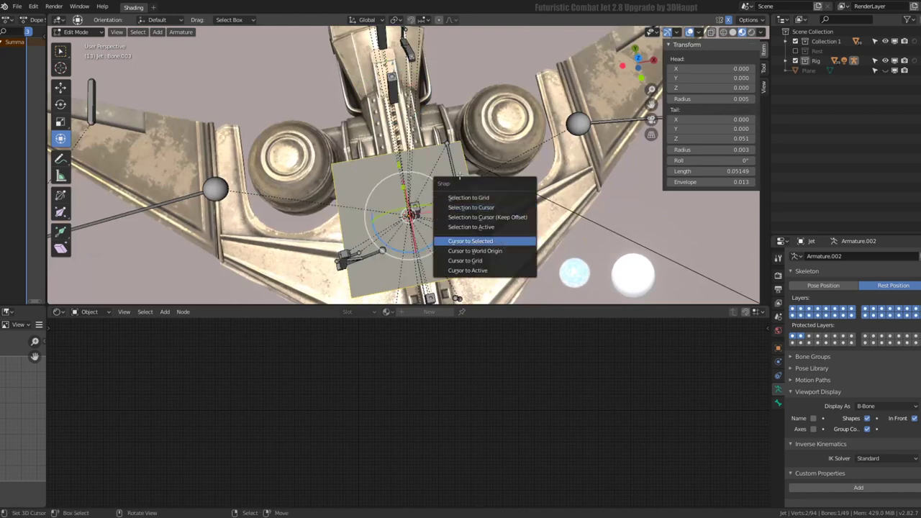
left_click(489, 243)
key("KP_7")
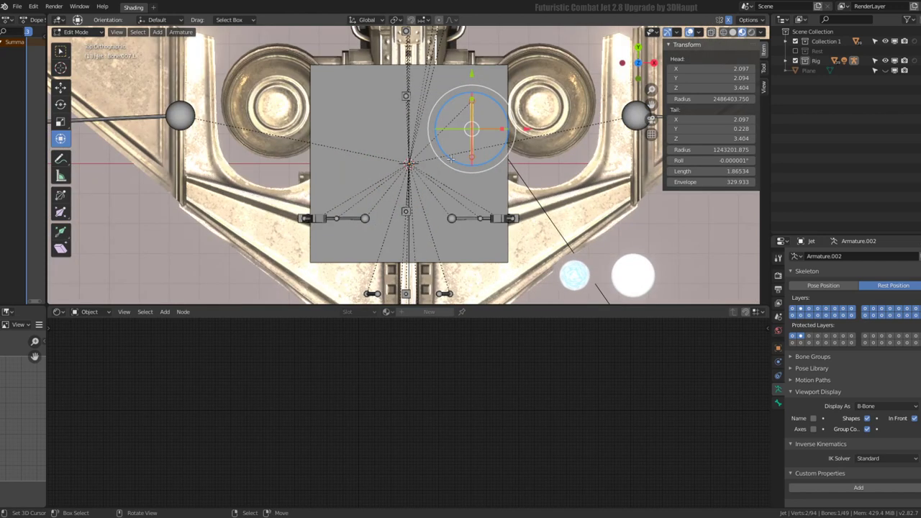
key("shift+s")
right_click(522, 173)
key("Escape")
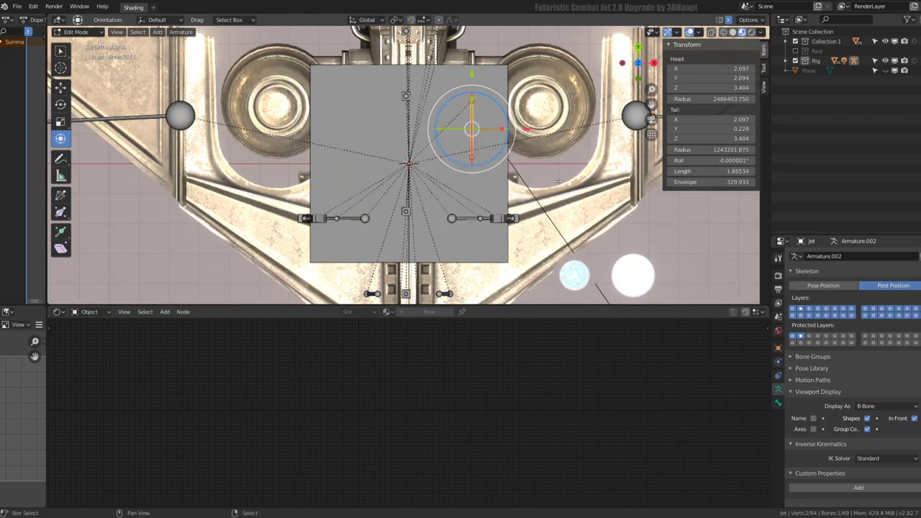
Step: Duplicate Bone.007.L and mirror the copy with S X -1 around the 3D cursor
key("shift+d")
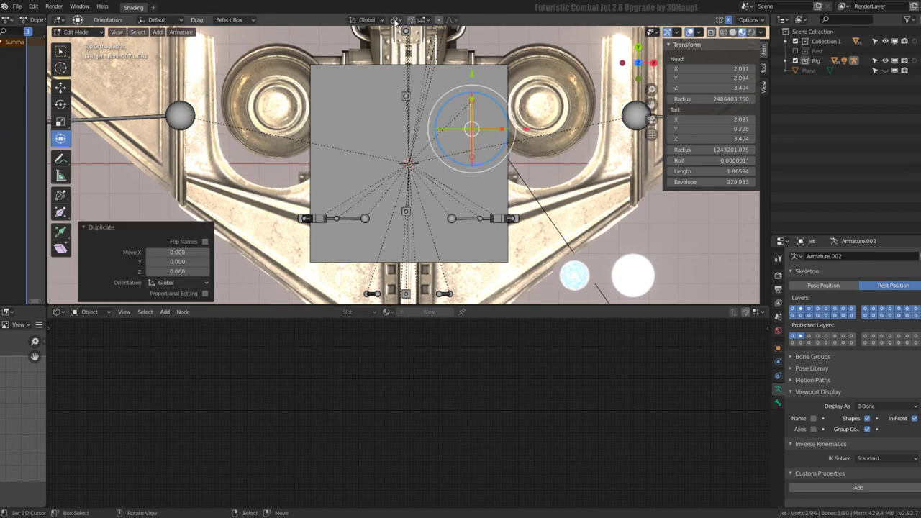
left_click(395, 22)
type("sx")
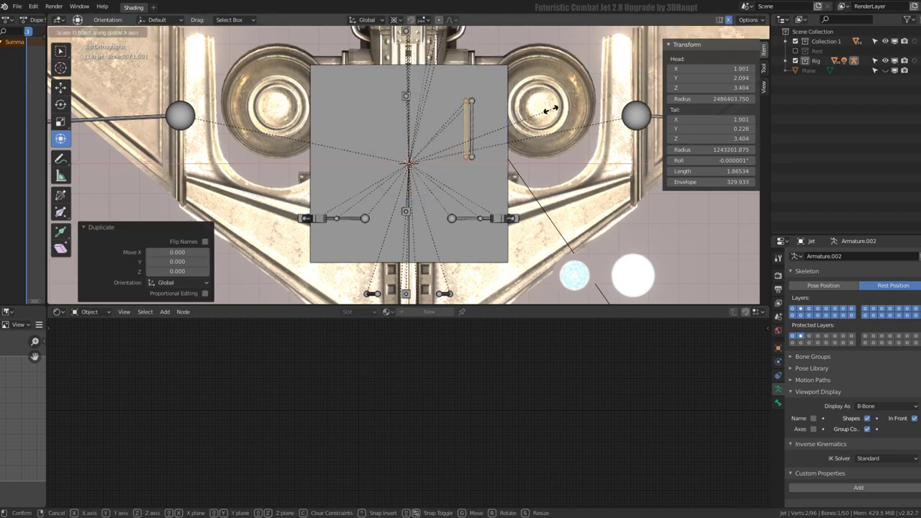
type("-1")
key("Return")
mouse_move(550, 109)
middle_mouse_down()
mouse_move(466, 107)
mouse_move(479, 164)
middle_mouse_up()
scroll(466, 107, "up", 3)
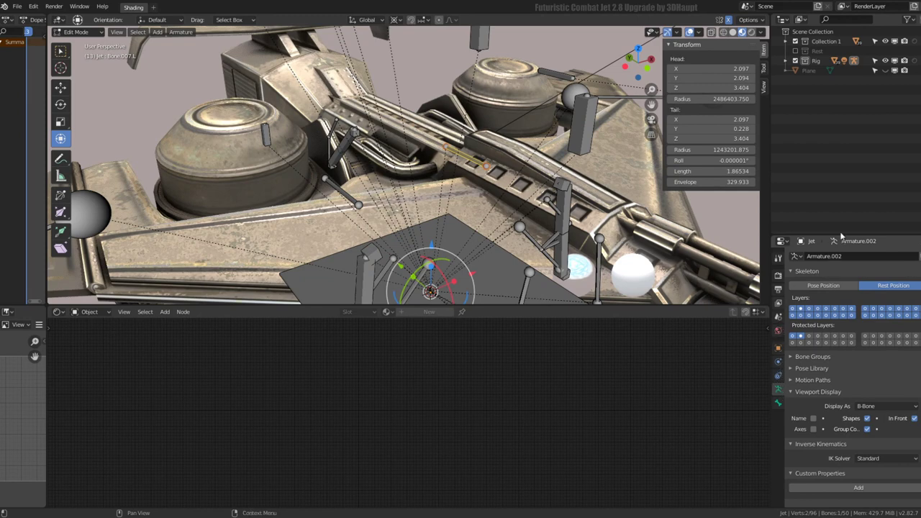
right_click(773, 184)
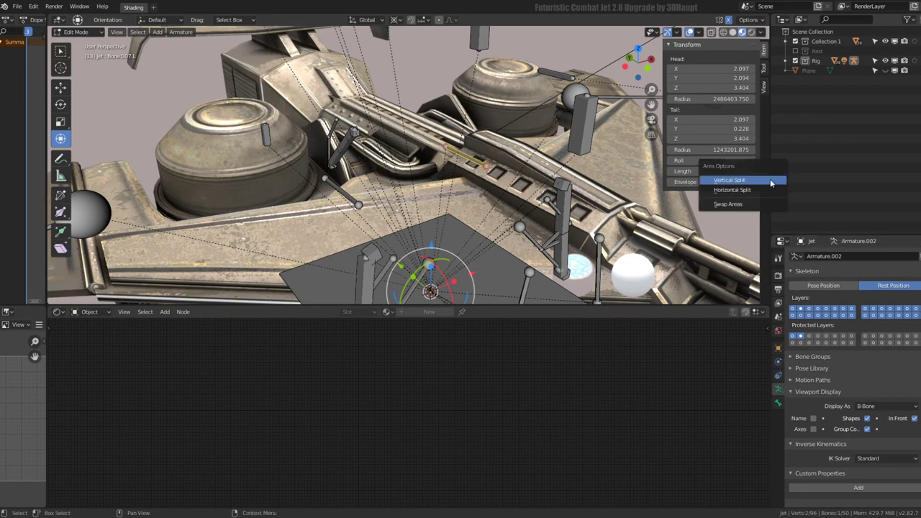
Step: Split the right-hand area horizontally and turn the new lower area into a Properties editor
right_click(772, 195)
left_click(771, 203)
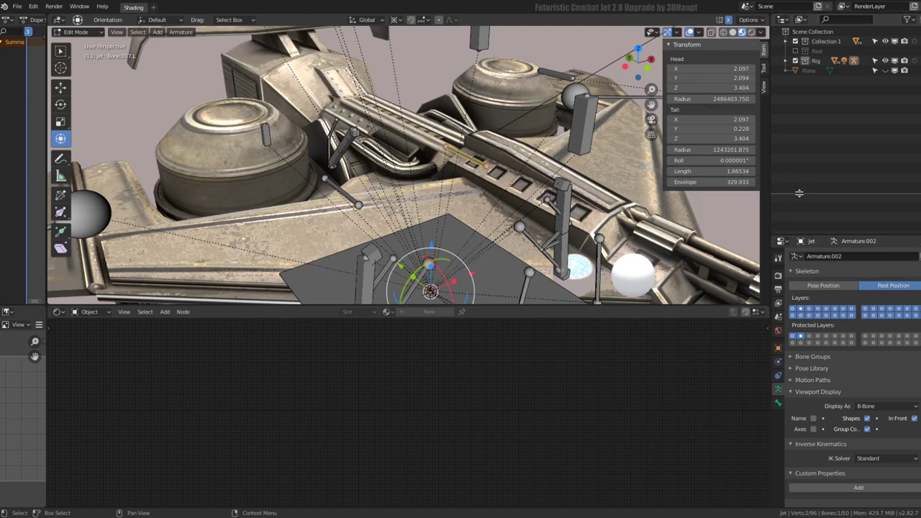
left_click(799, 192)
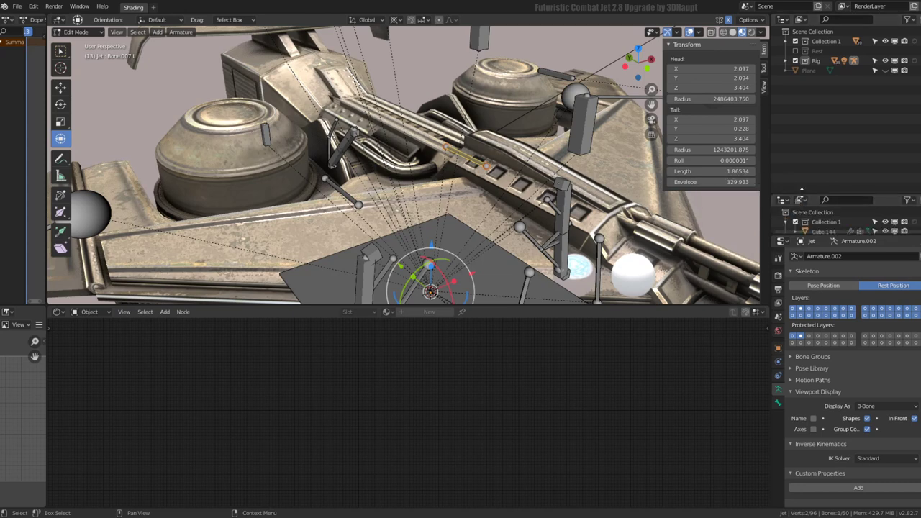
left_click_drag(801, 193, 799, 136)
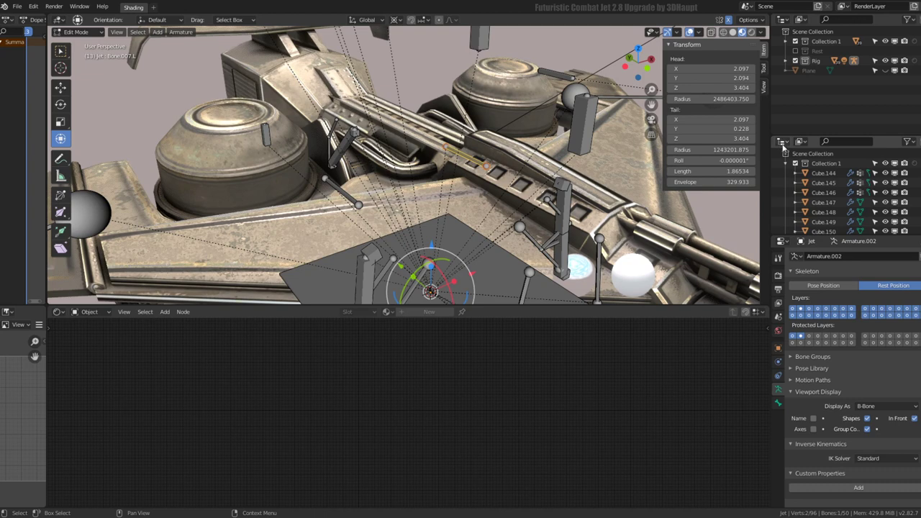
left_click(783, 143)
left_click(730, 185)
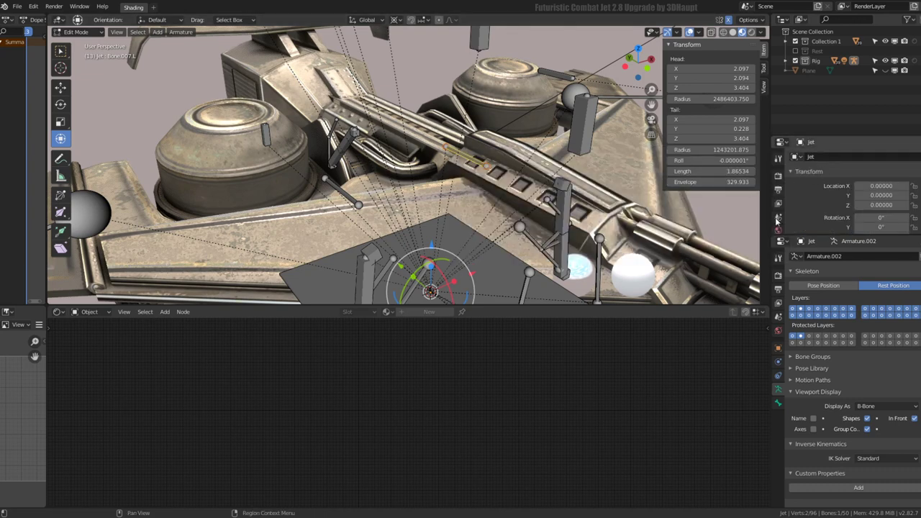
Step: Rename the mirrored bone Bone.007.L.001 to Bone.007.R in the Bone properties
left_click(778, 221)
left_click(837, 157)
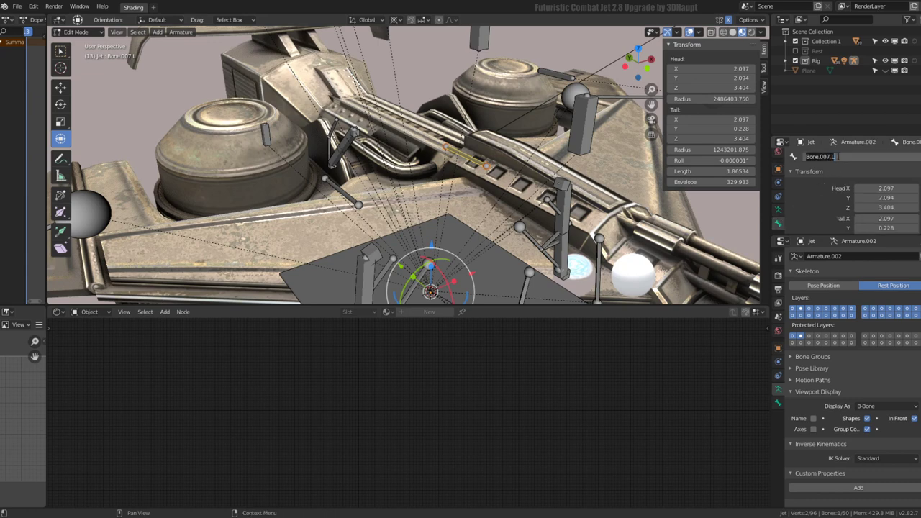
key("Return")
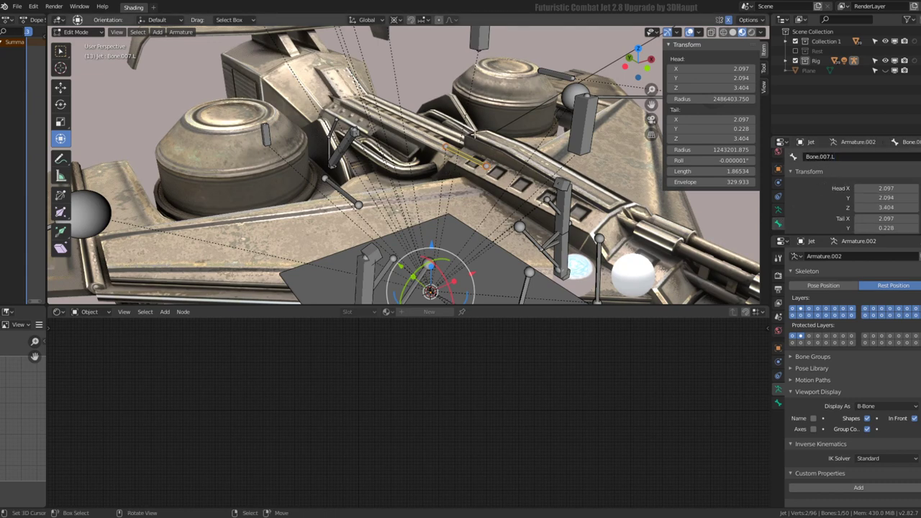
middle_click_drag(388, 151, 366, 141)
key("shift+d")
key("ctrl+m")
key("x")
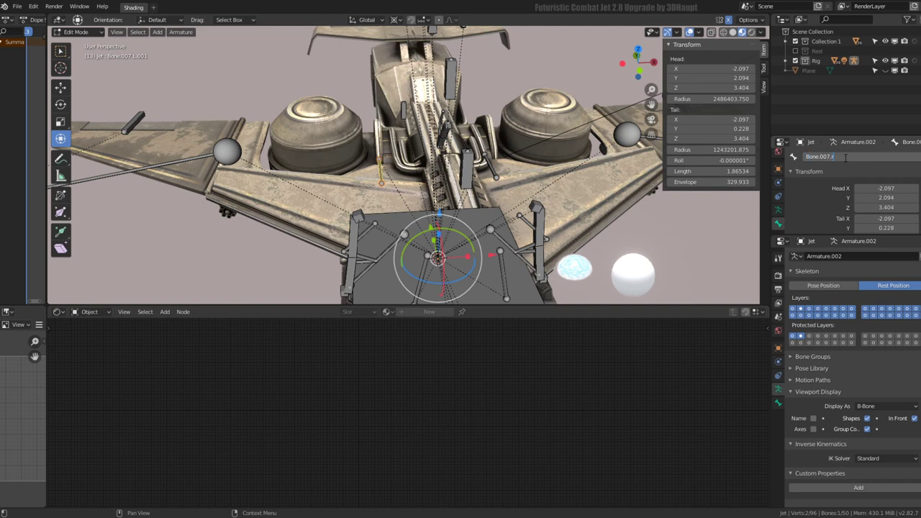
type("R")
key("Return")
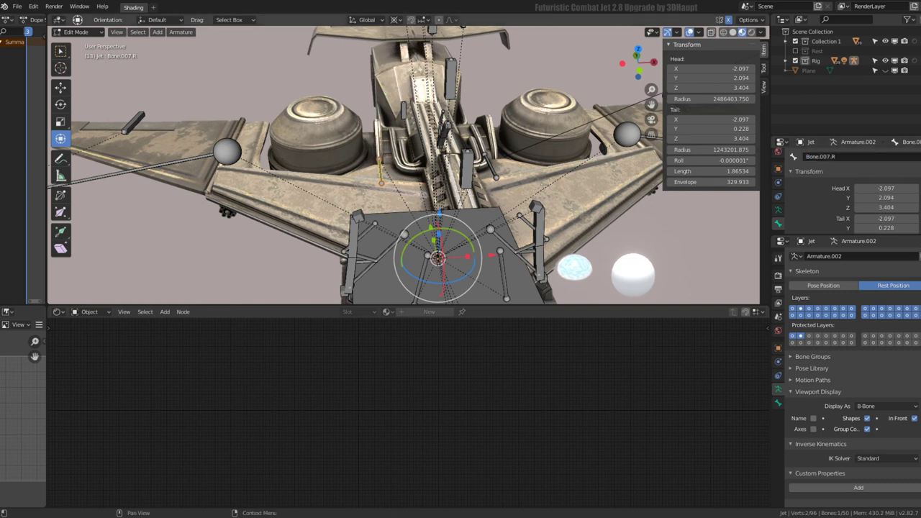
Step: Select Bone.007.L, return to Object Mode and switch the rig to Pose Position
left_click(489, 170)
mouse_move(490, 170)
middle_mouse_down()
mouse_move(526, 180)
mouse_move(418, 168)
mouse_move(460, 151)
mouse_move(481, 109)
mouse_move(513, 123)
middle_mouse_up()
key("Tab")
left_click(823, 285)
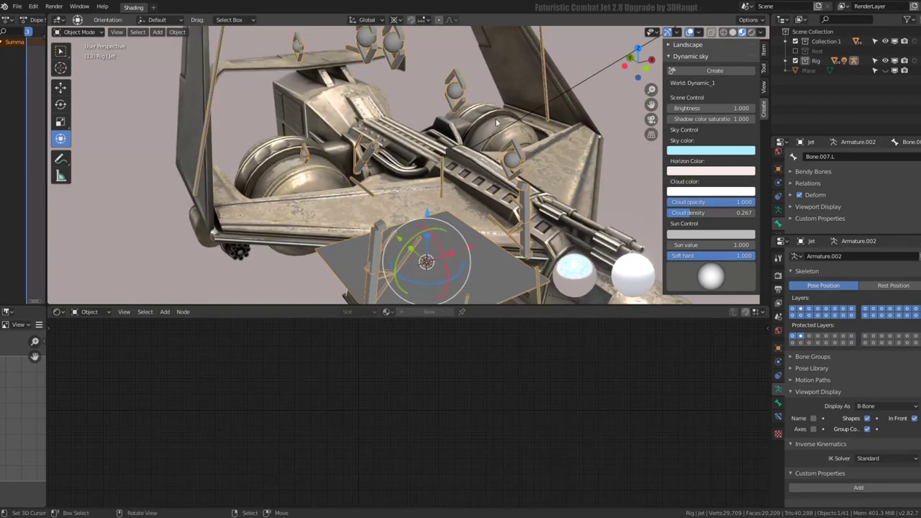
Step: Enter Pose Mode, make Bone.007.R active and show its bone constraints
left_click(80, 32)
left_click(84, 66)
left_click(371, 188)
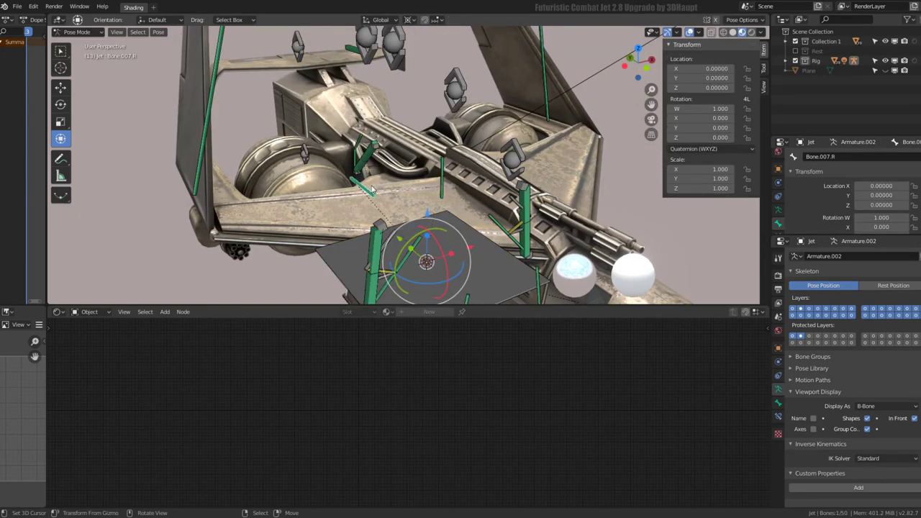
left_click(778, 416)
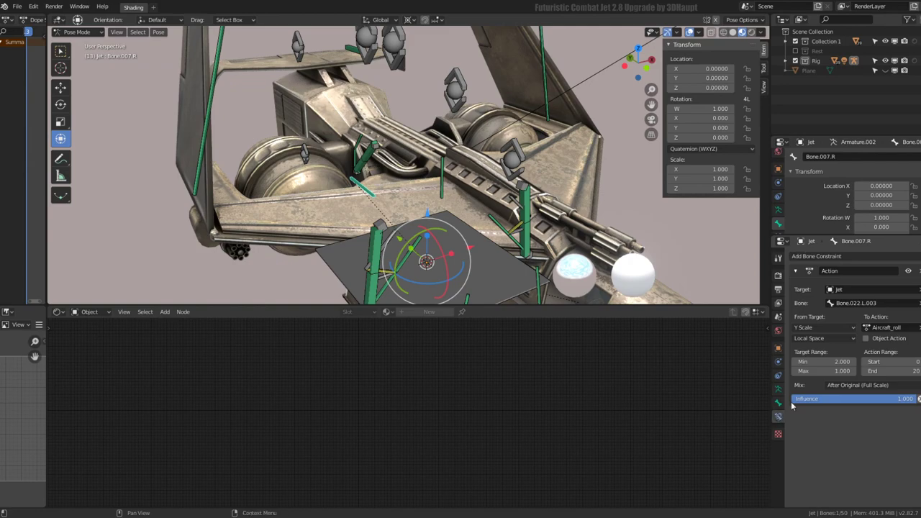
middle_click_drag(457, 162, 410, 151)
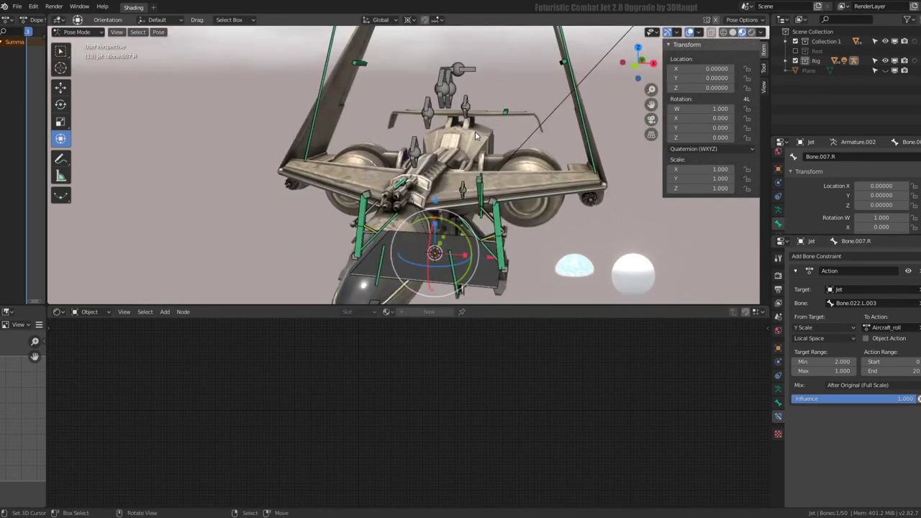
middle_click_drag(410, 151, 432, 180)
Step: Delete the Action constraint from Bone.007.L, then from Bone.007.R
key("ctrl+shift+m")
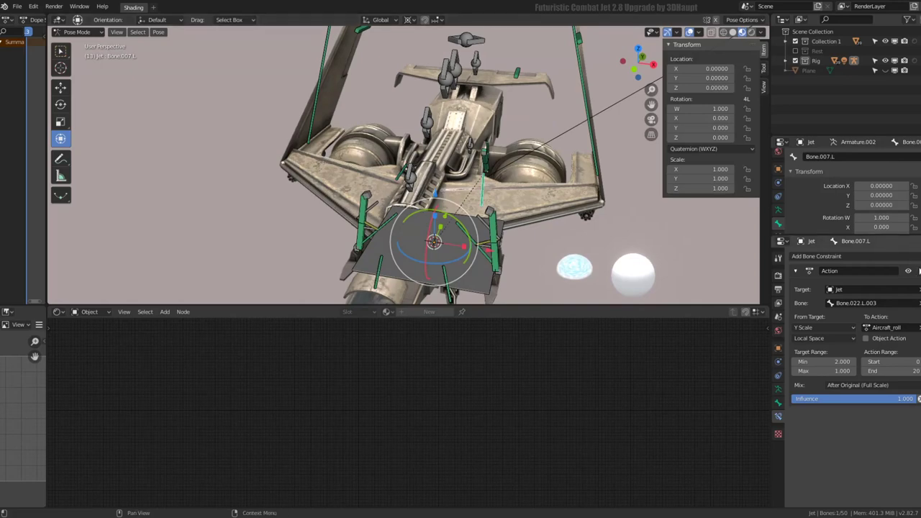
left_click(919, 399)
key("ctrl+shift+m")
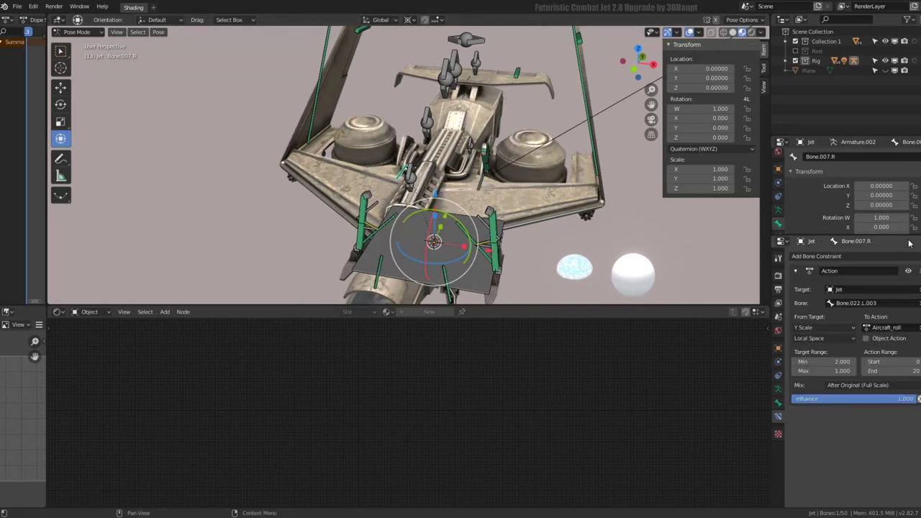
left_click(919, 399)
middle_click_drag(489, 144, 522, 78)
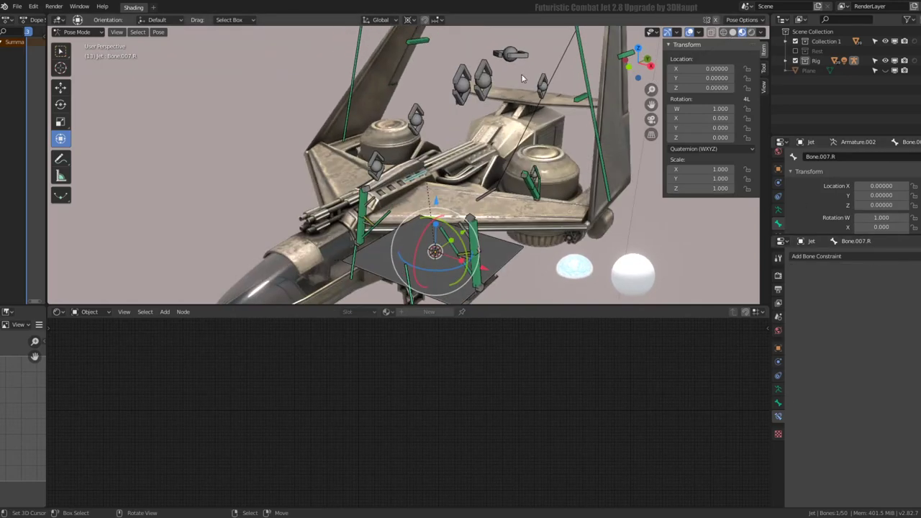
Step: Test-scale control bones Bone.022.L.003 and Bone.022.L.002, cancelling the second scale
left_click(489, 78)
key("s")
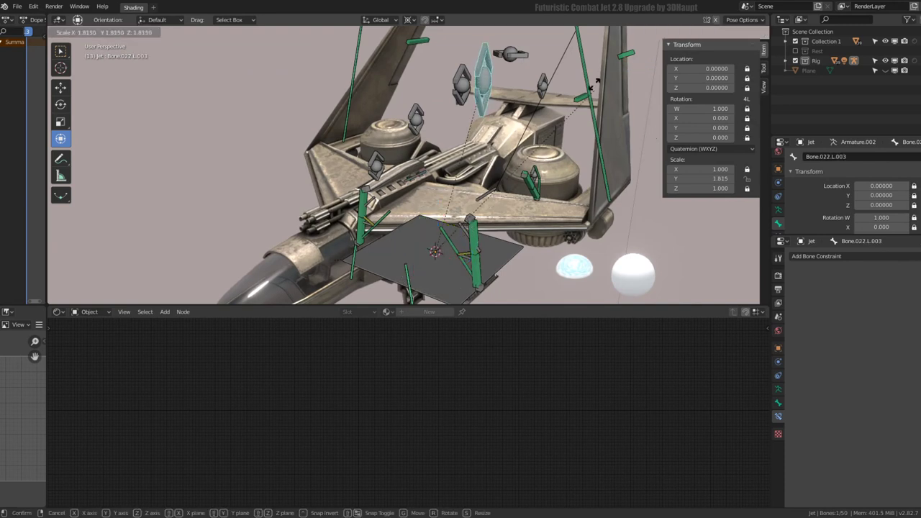
left_click(471, 189)
left_click(461, 85)
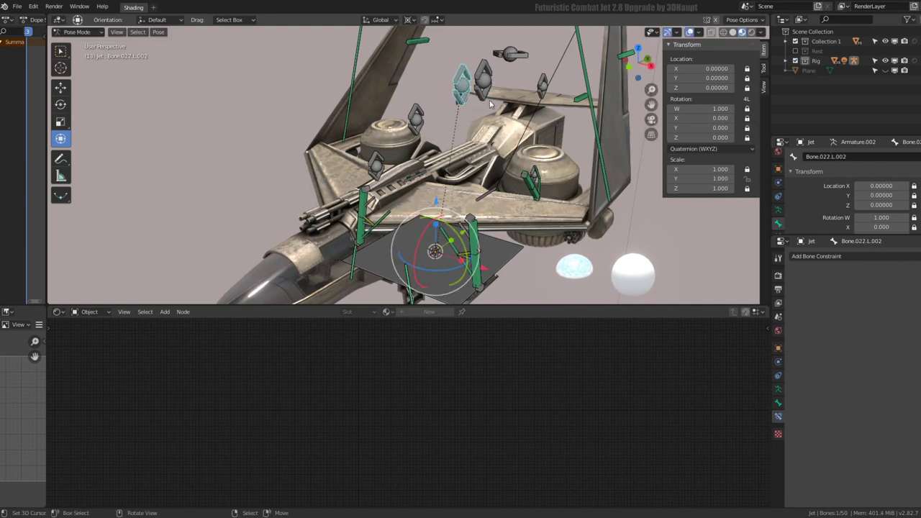
key("s")
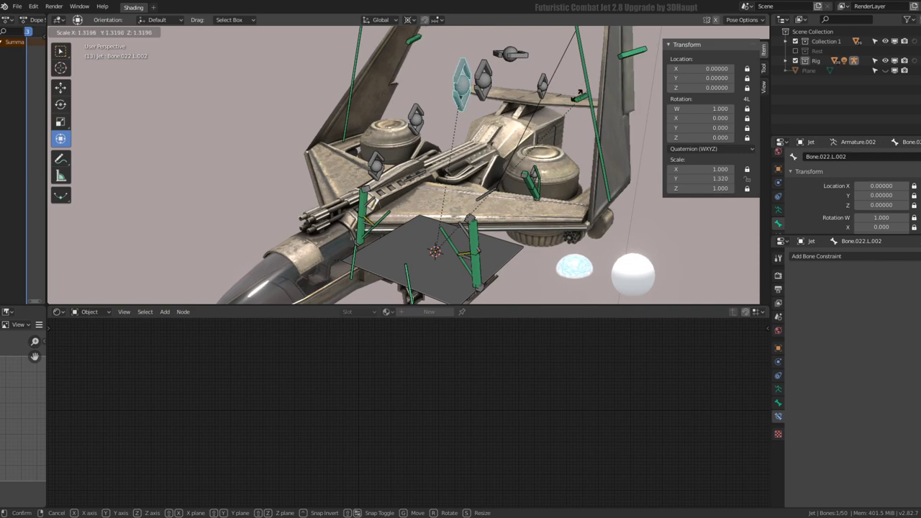
key("Escape")
Step: Reselect Bone.022.L.003, enter Edit Mode and view the jet from the front
mouse_move(518, 224)
middle_mouse_down()
mouse_move(499, 132)
mouse_move(447, 74)
middle_mouse_up()
left_click(448, 74)
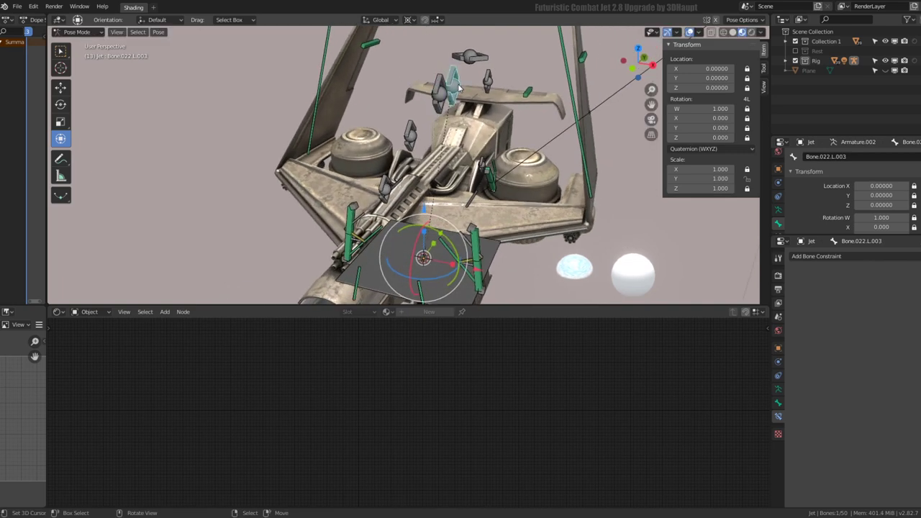
key("Tab")
key("KP_1")
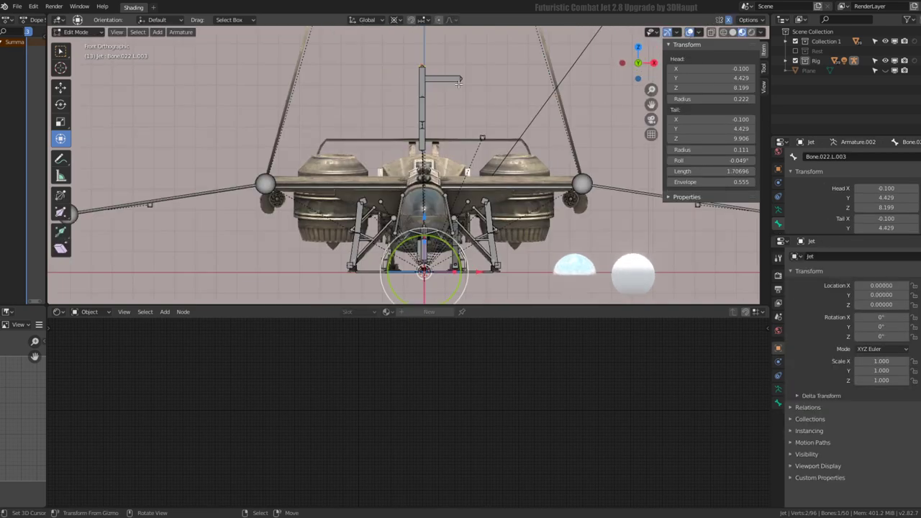
Step: Move Bone.022.L.003 5 along X and 2 down, discarding a stray duplicate
key("g")
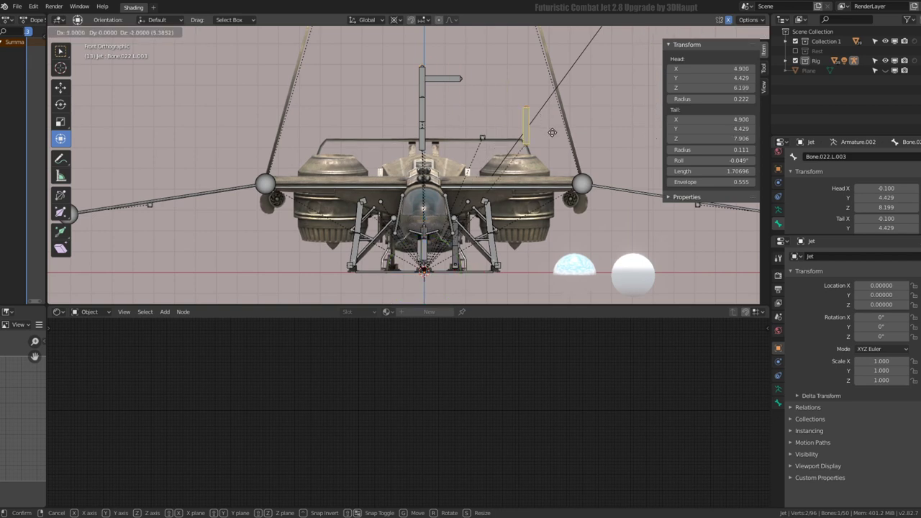
key("Return")
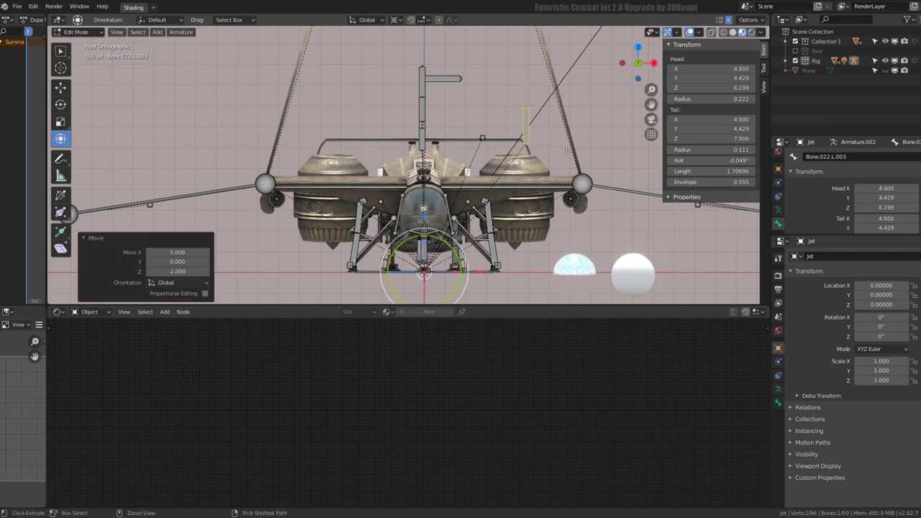
key("shift+d")
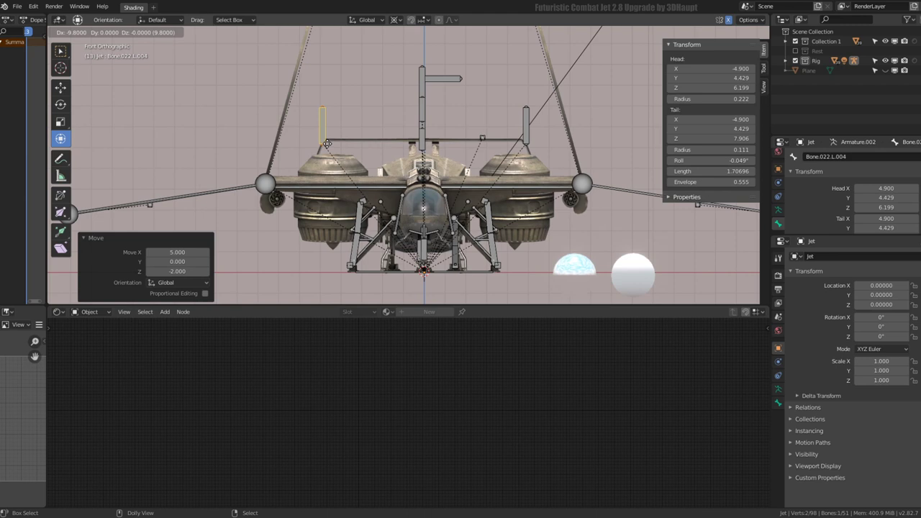
key("Escape")
key("ctrl+z")
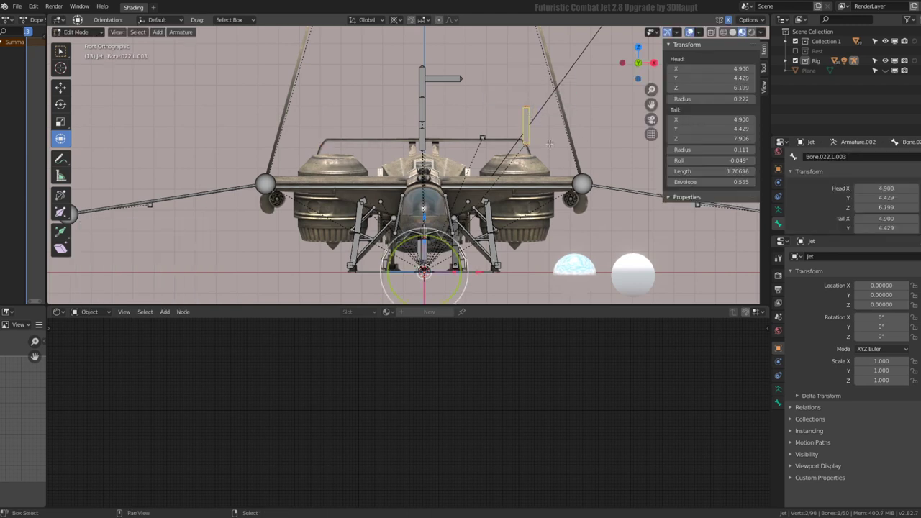
Step: Mirror a duplicate to X -4.9, name it Bone.022.R, and return to Pose Mode
key("shift+d")
type("sxis")
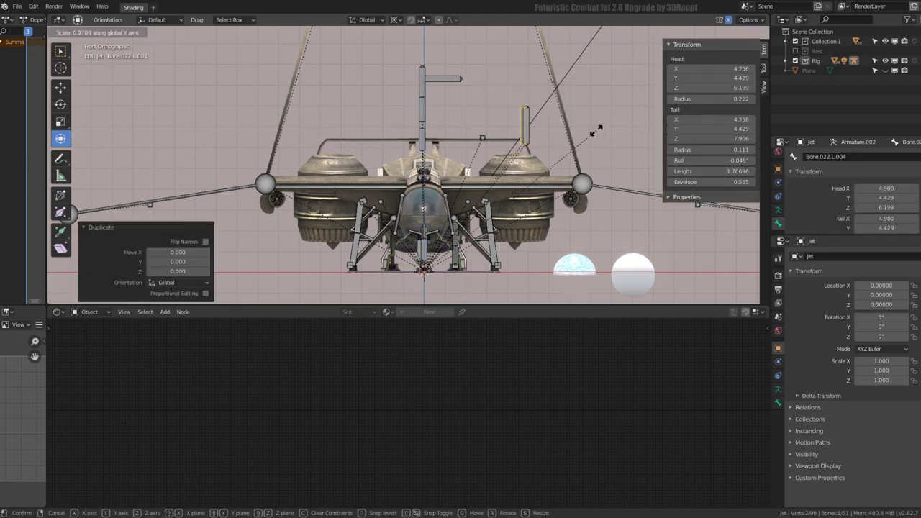
type("-1")
key("Return")
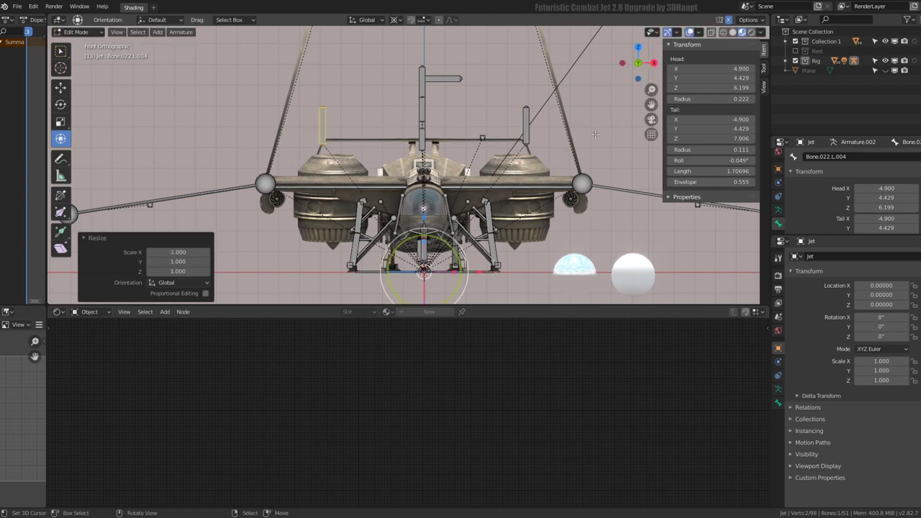
left_click(837, 157)
type("R")
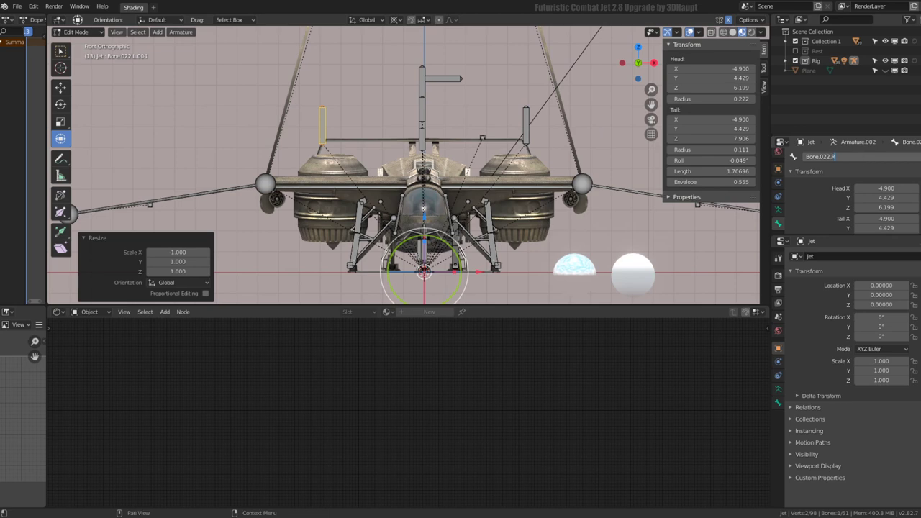
key("Return")
key("ctrl+Tab")
mouse_move(405, 206)
middle_mouse_down()
mouse_move(514, 139)
mouse_move(555, 138)
middle_mouse_up()
Step: Test-scale the control bone Bone.022.L.003, then cancel the scale
left_click(527, 142)
key("s")
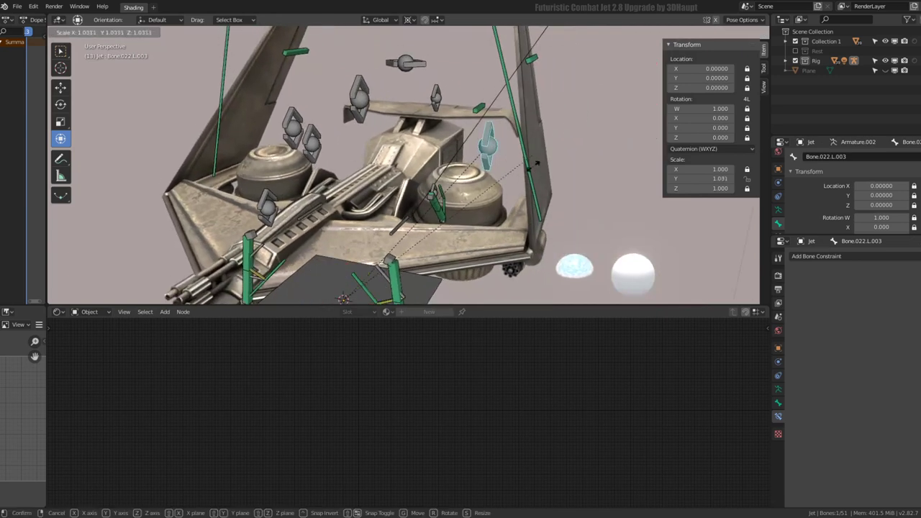
key("Escape")
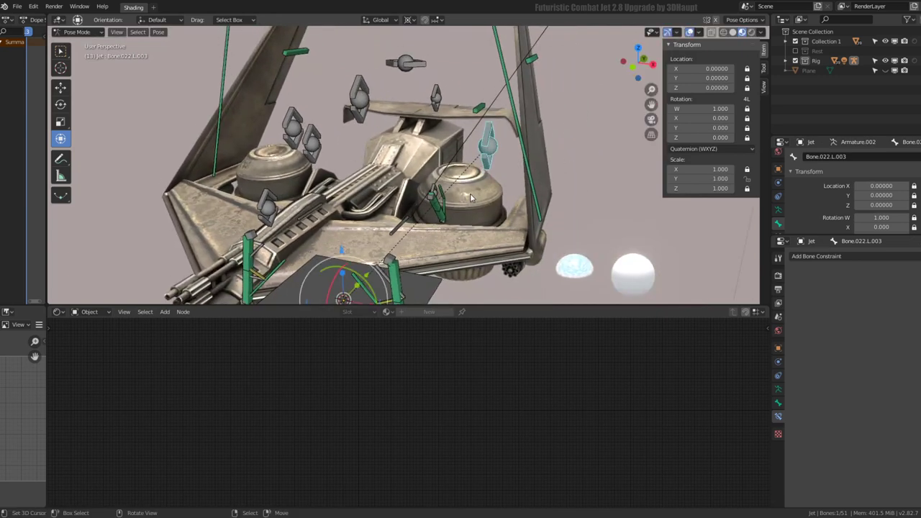
middle_click_drag(389, 173, 434, 175)
Step: Select Bone.007.L and add a Copy Transforms bone constraint
left_click(402, 228)
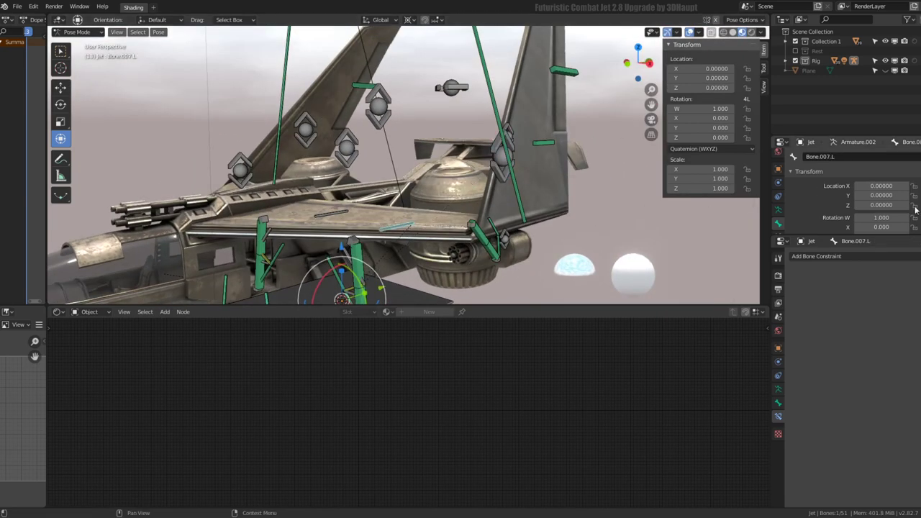
left_click(778, 388)
left_click(778, 416)
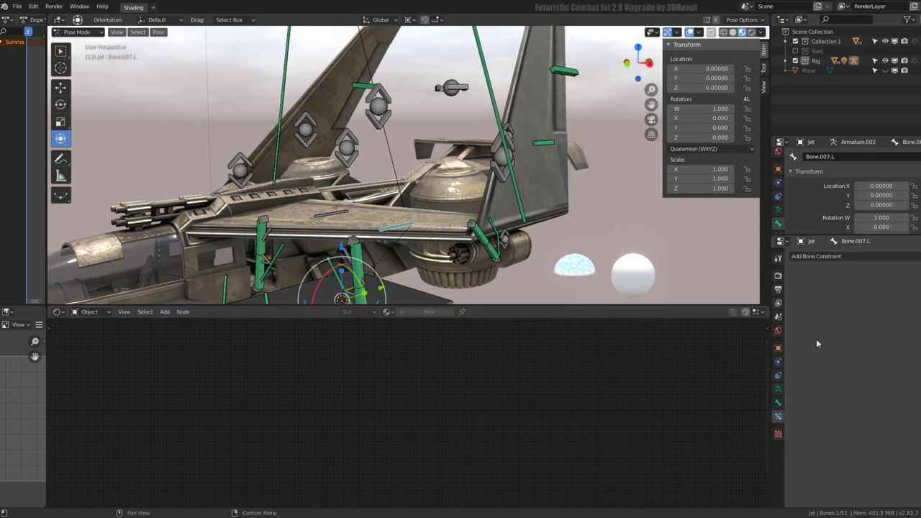
left_click(832, 259)
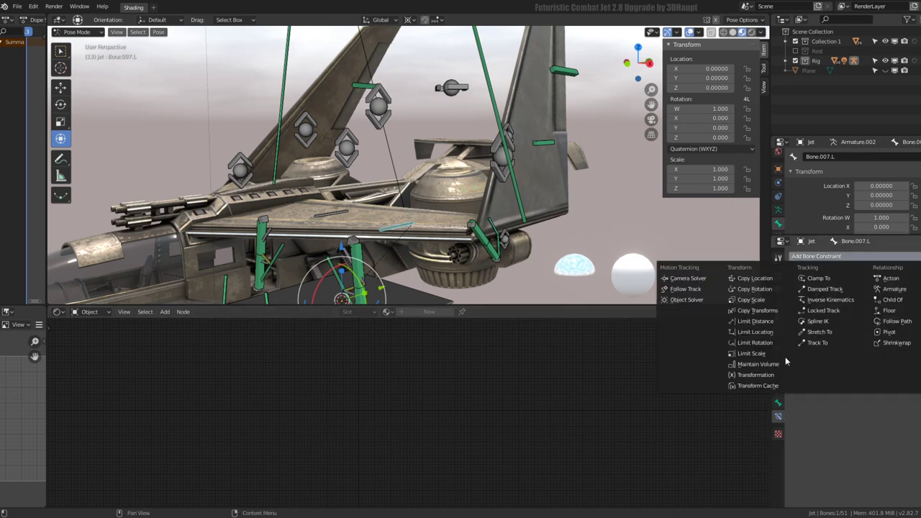
left_click(756, 315)
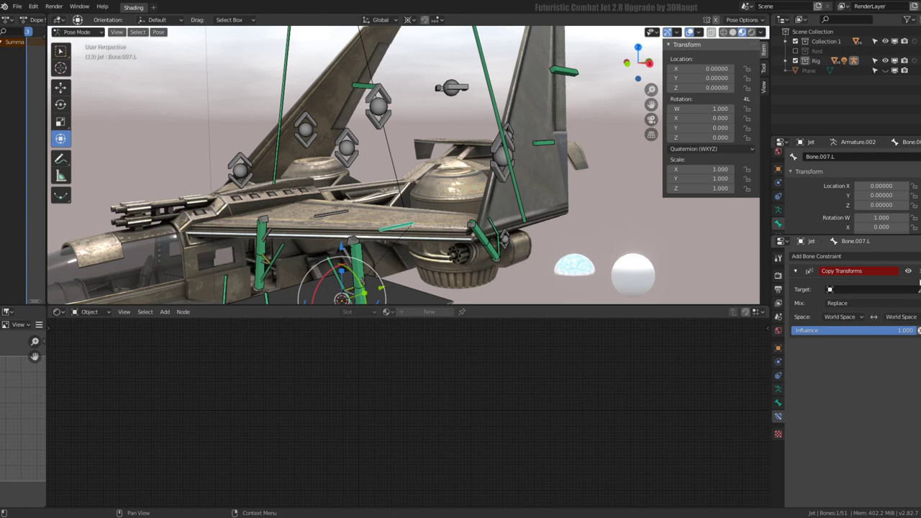
Step: Replace Copy Transforms with a Transformation constraint targeting the Jet armature's bone Bone.022.L.003
left_click(918, 271)
left_click(817, 256)
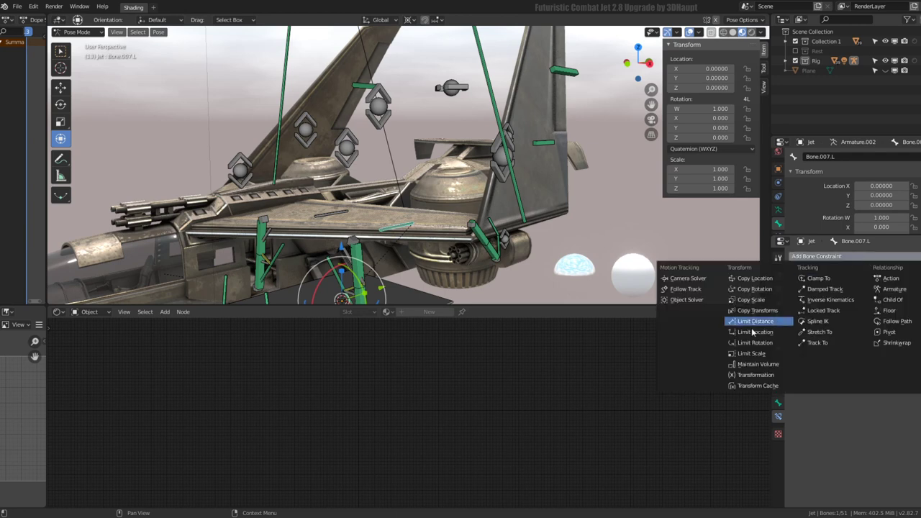
left_click(762, 375)
left_click(830, 290)
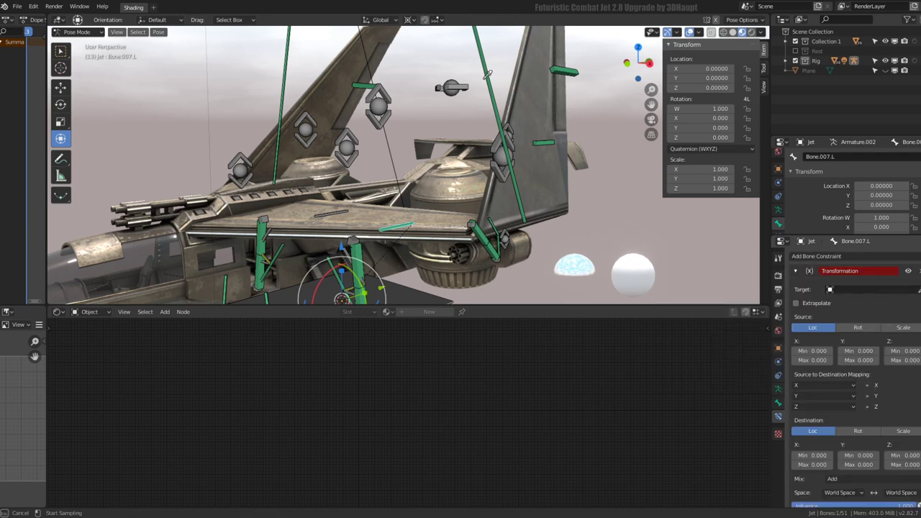
left_click(461, 78)
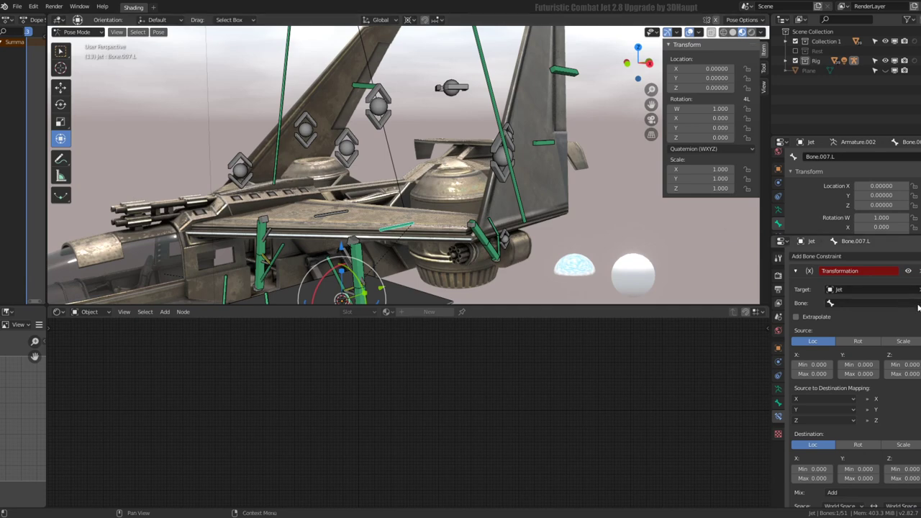
left_click(496, 166)
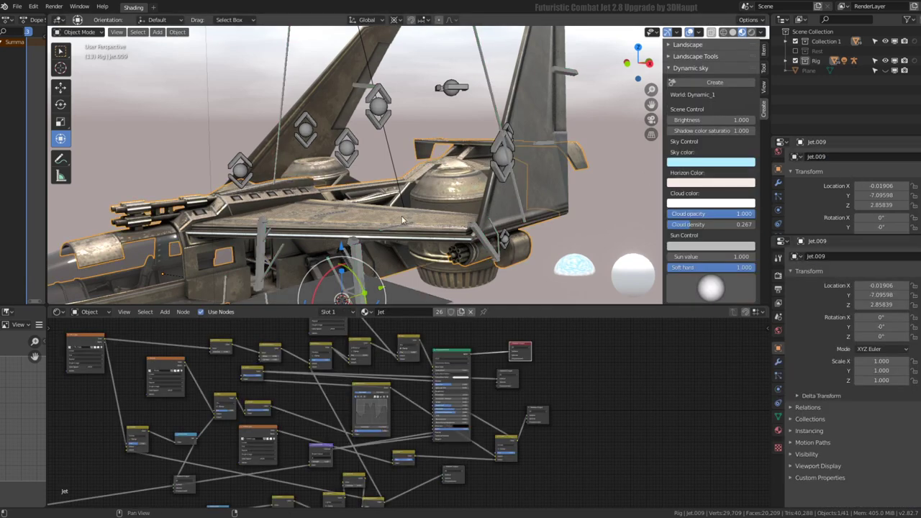
type("Bone.022.L.003")
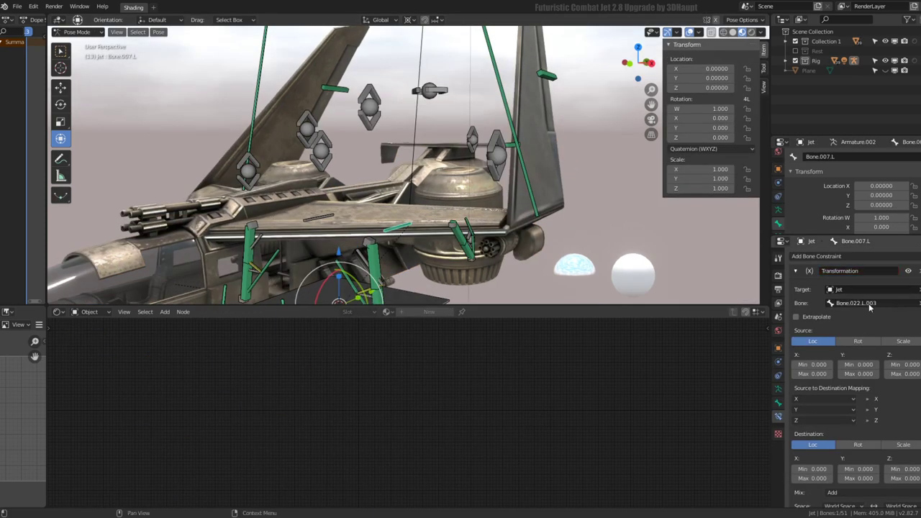
Step: Set the constraint source to Scale with Z Min -1, map X and Z from Y, output Rotation
left_click(501, 157)
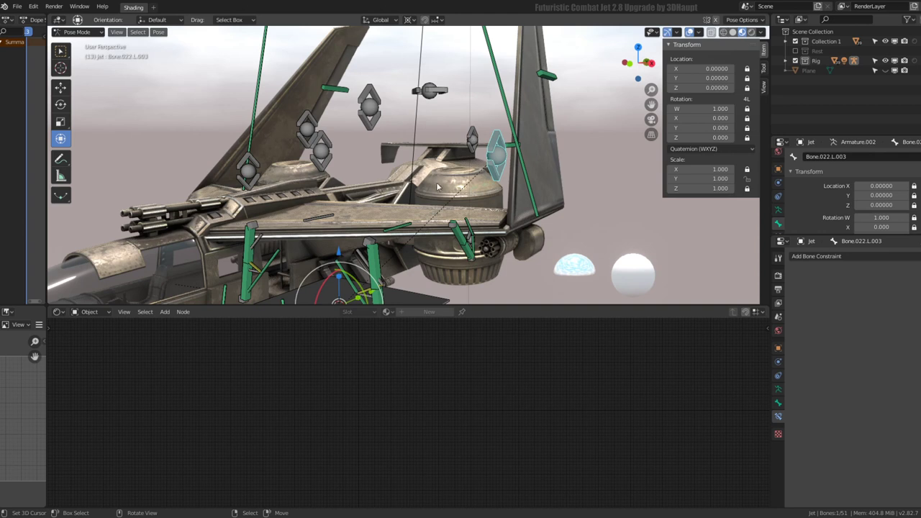
key("s")
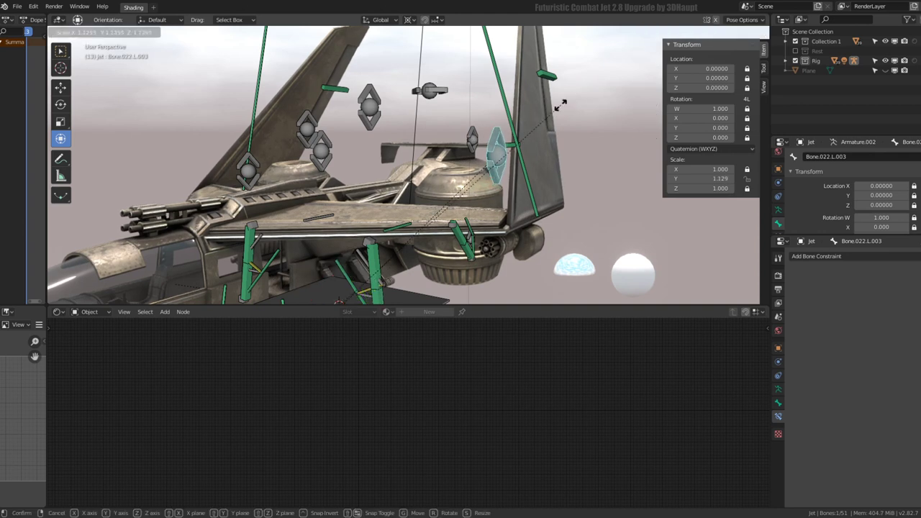
scroll(862, 321, "down", 1)
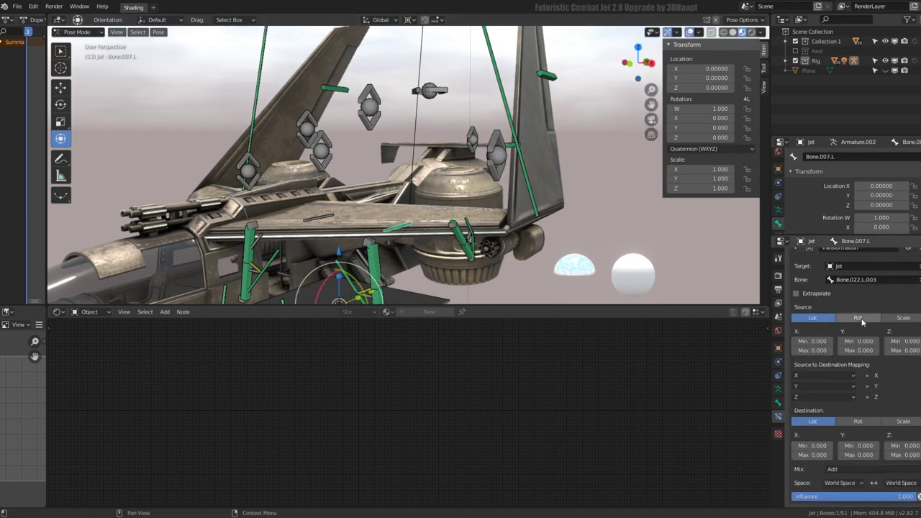
left_click(903, 318)
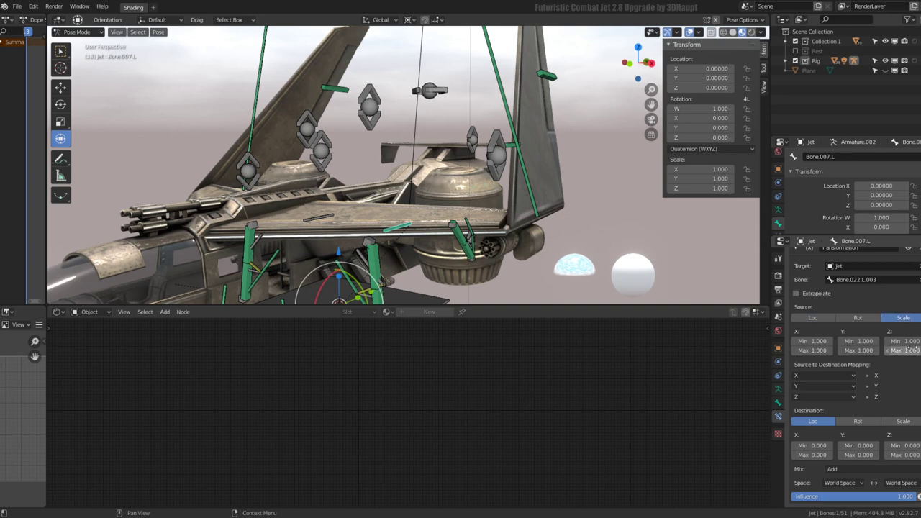
left_click(911, 341)
type("-")
left_click(815, 375)
left_click(817, 398)
left_click(821, 396)
left_click(851, 419)
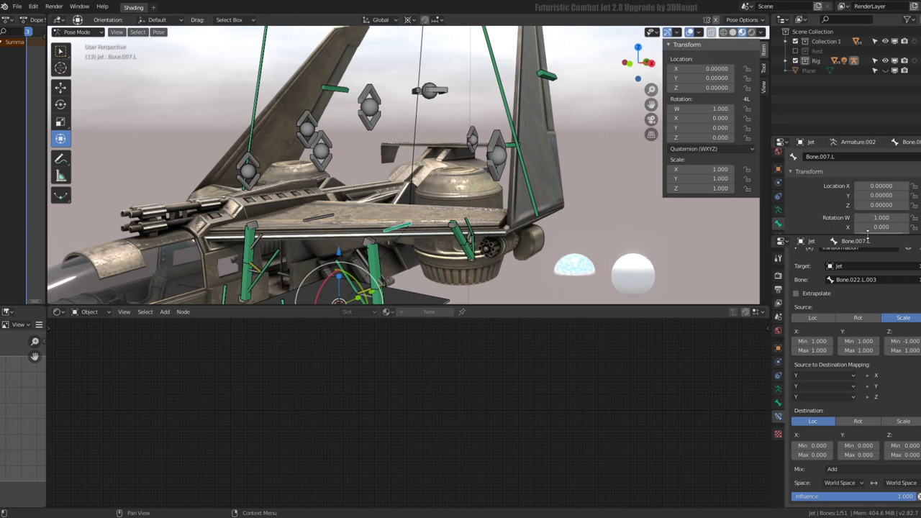
left_click_drag(869, 236, 870, 195)
left_click(857, 407)
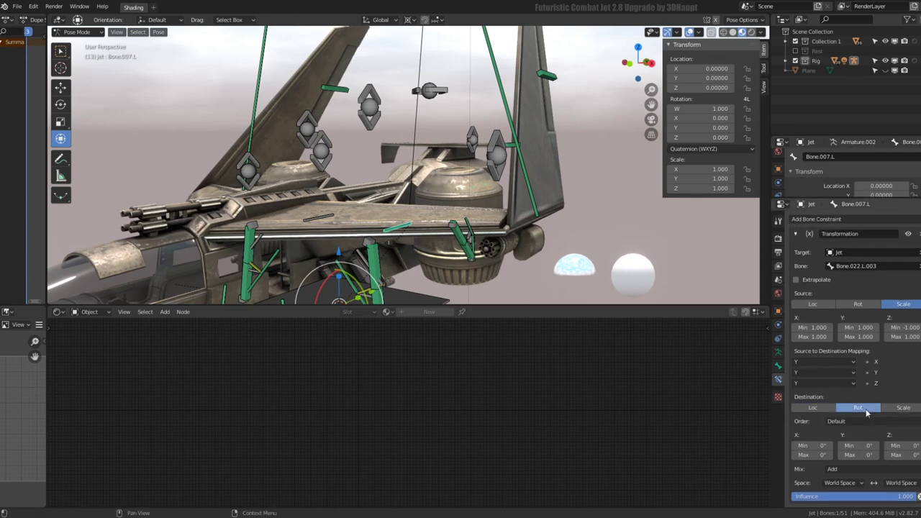
Step: Test-scale Bone.022.L.003 along Y to 1.733, then reselect the engine bone
left_click(498, 167)
key("s")
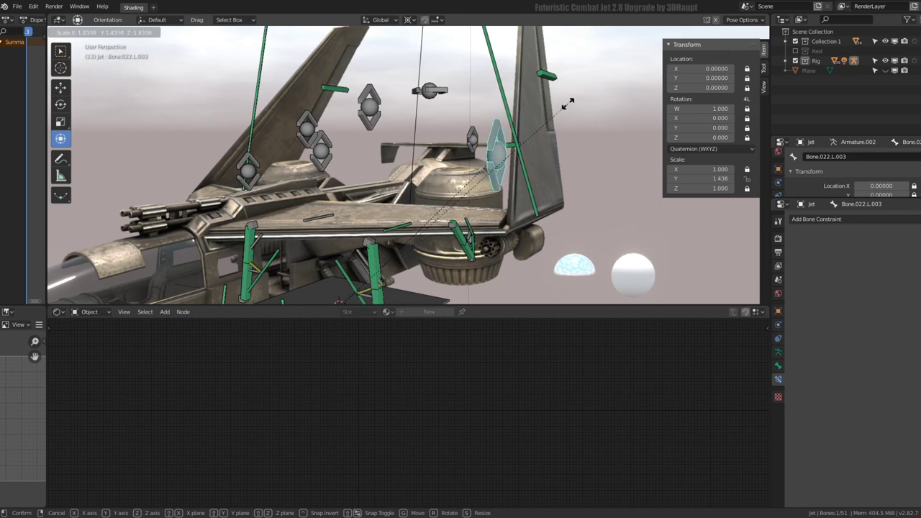
right_click(568, 104)
left_click(461, 193)
left_click(498, 154)
key("s")
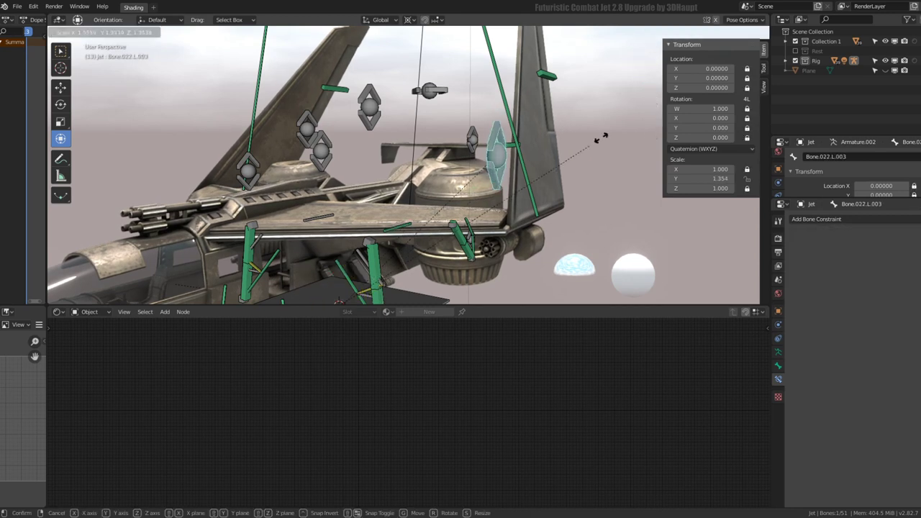
left_click(590, 131)
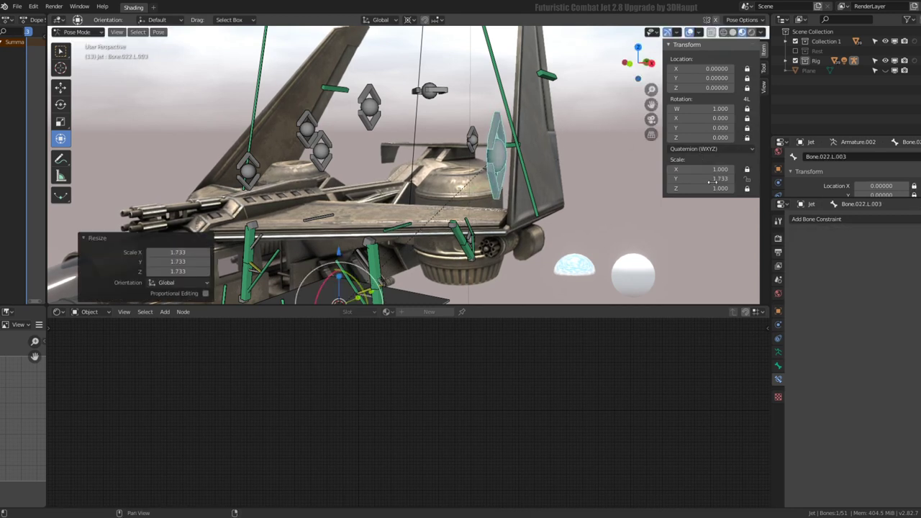
left_click(401, 228)
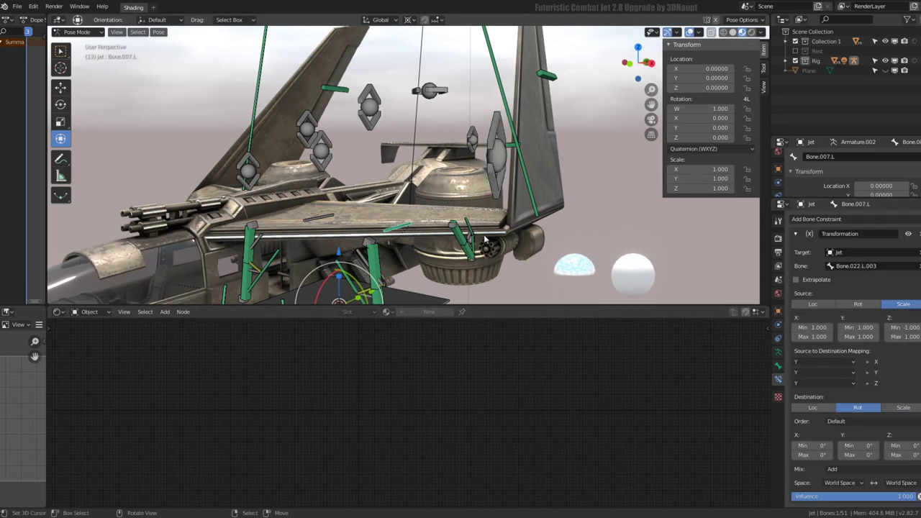
Step: Set the transform pivot point to Median Point
scroll(421, 137, "down", 4)
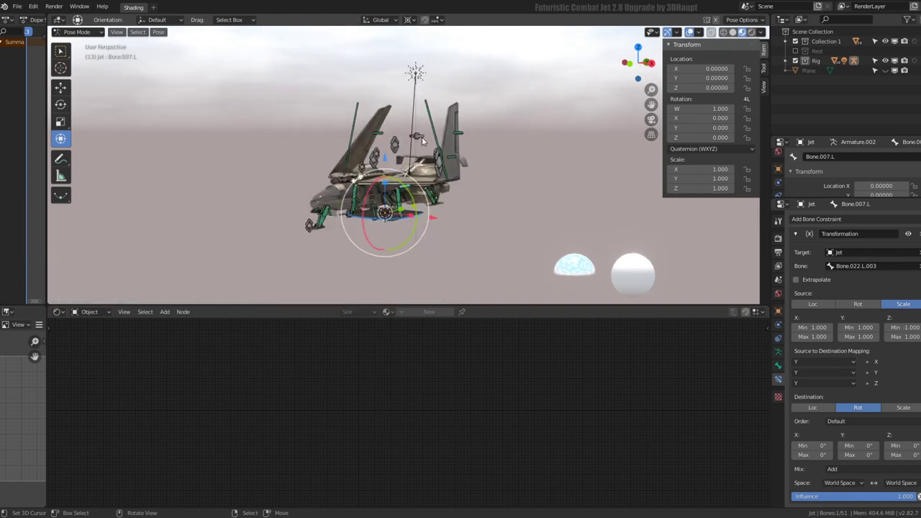
scroll(422, 137, "up", 1)
left_click(652, 32)
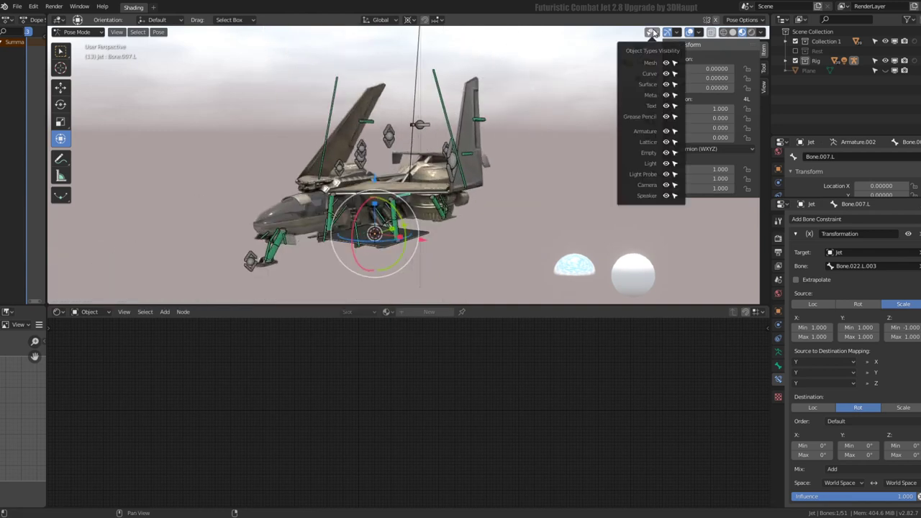
left_click(408, 20)
left_click(426, 64)
Step: Set the constraint's destination X rotation maximum to 0° and minimum to -90°
scroll(403, 187, "up", 3)
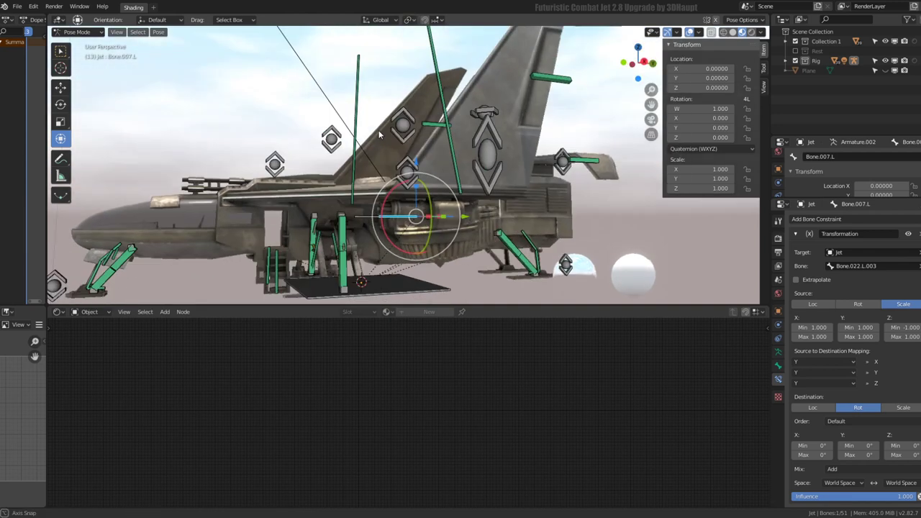
scroll(404, 188, "up", 2)
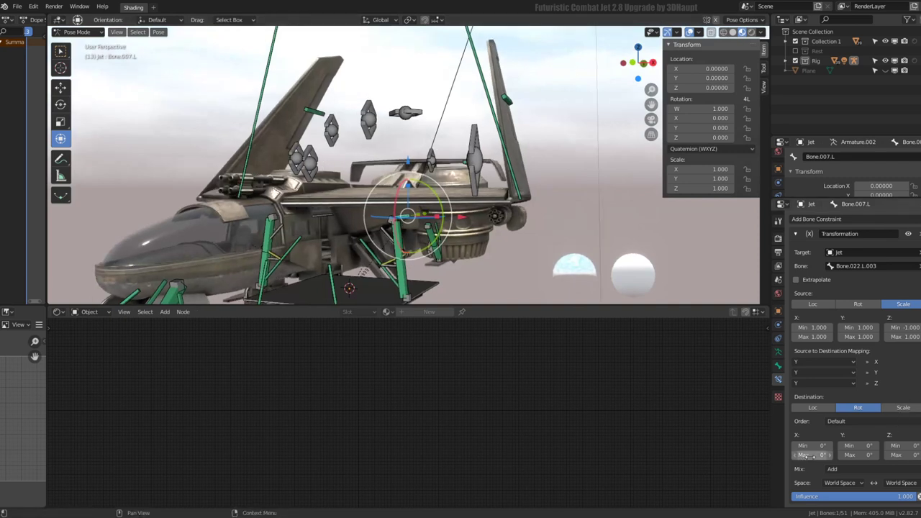
left_click_drag(810, 455, 820, 451)
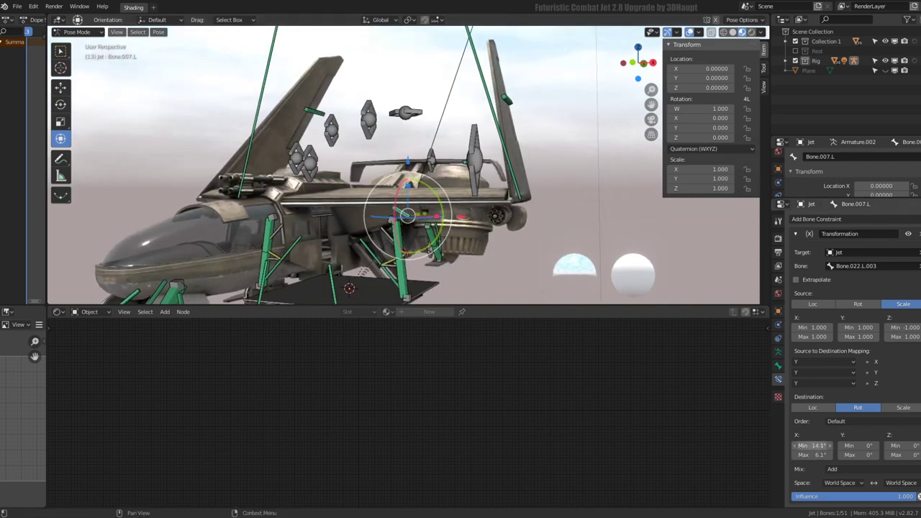
mouse_move(821, 455)
left_mouse_down()
mouse_move(799, 458)
mouse_move(818, 450)
left_mouse_up()
key("Return")
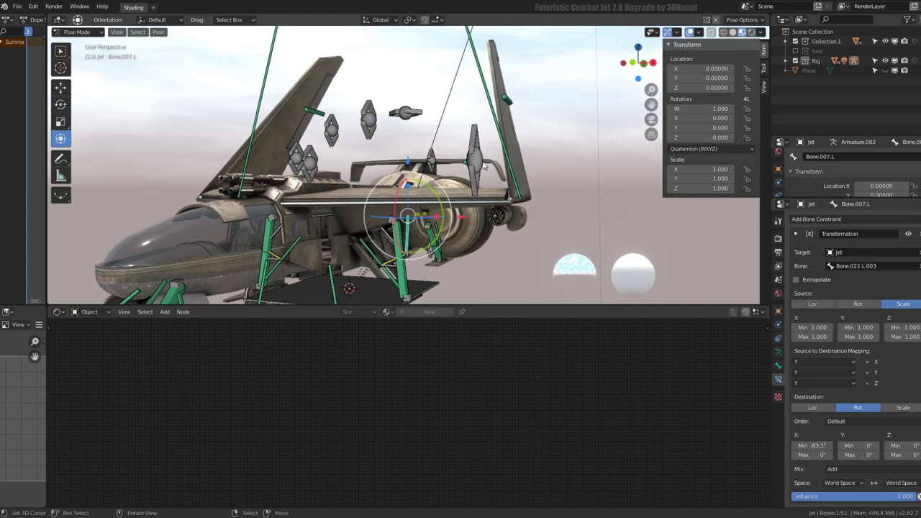
mouse_move(504, 187)
middle_mouse_down()
mouse_move(521, 213)
mouse_move(590, 245)
middle_mouse_up()
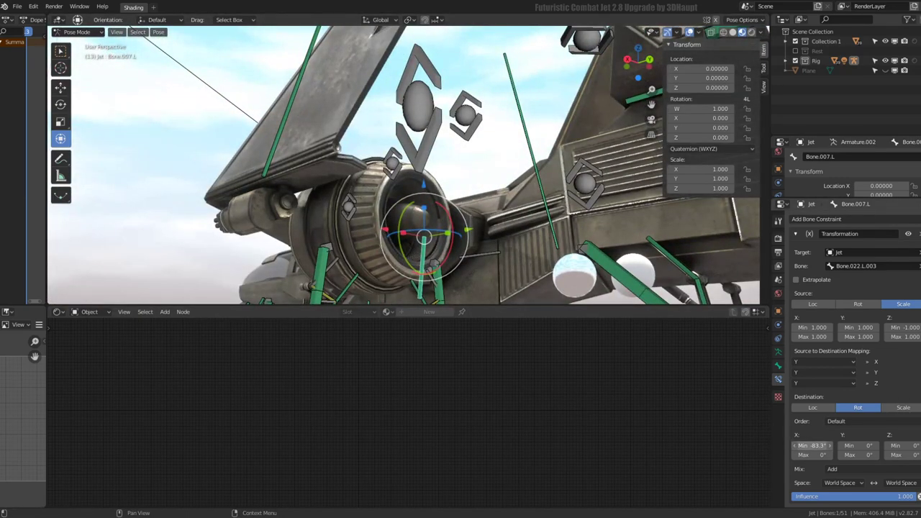
mouse_move(813, 445)
left_mouse_down()
mouse_move(792, 445)
mouse_move(827, 445)
left_mouse_up()
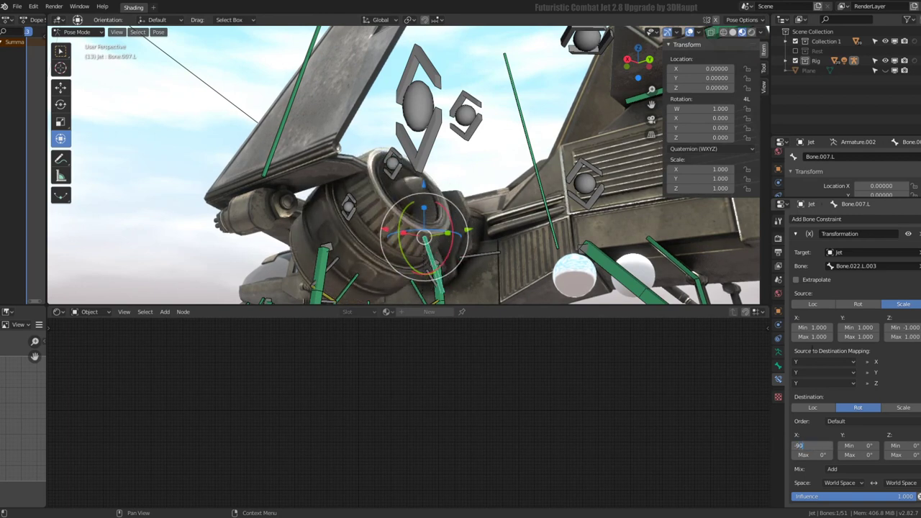
mouse_move(427, 162)
middle_mouse_down()
mouse_move(466, 146)
mouse_move(504, 180)
middle_mouse_up()
Step: Test-scale the tail control bone along Y, leaving it at a Y scale of 1.733
left_click(489, 155)
key("s")
key("y")
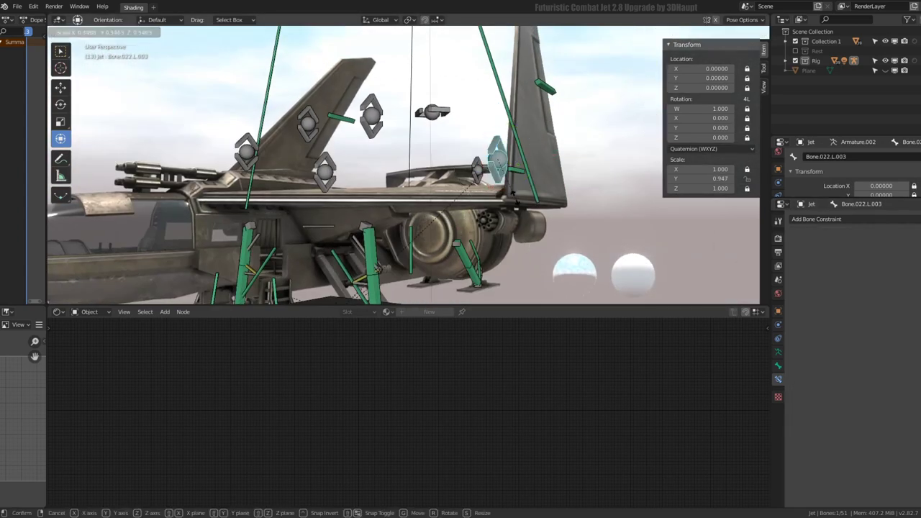
key("Escape")
middle_click_drag(504, 216, 460, 209)
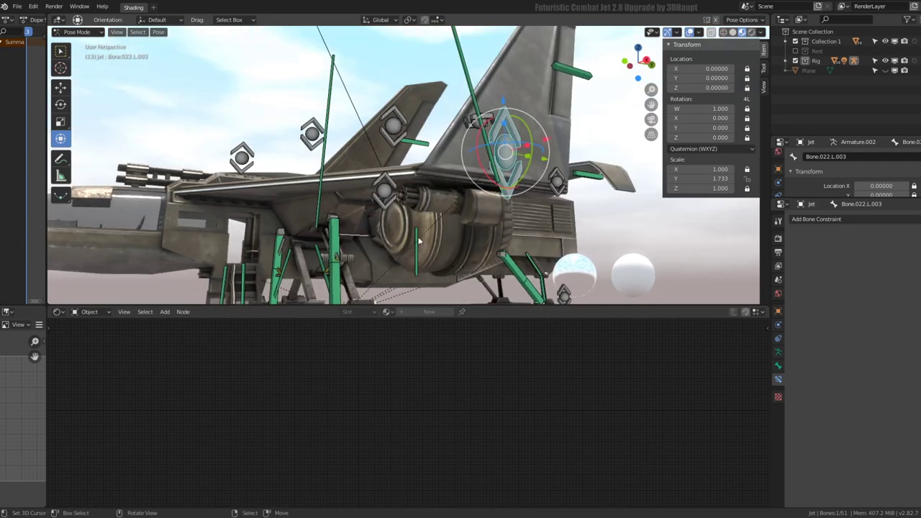
left_click(416, 227)
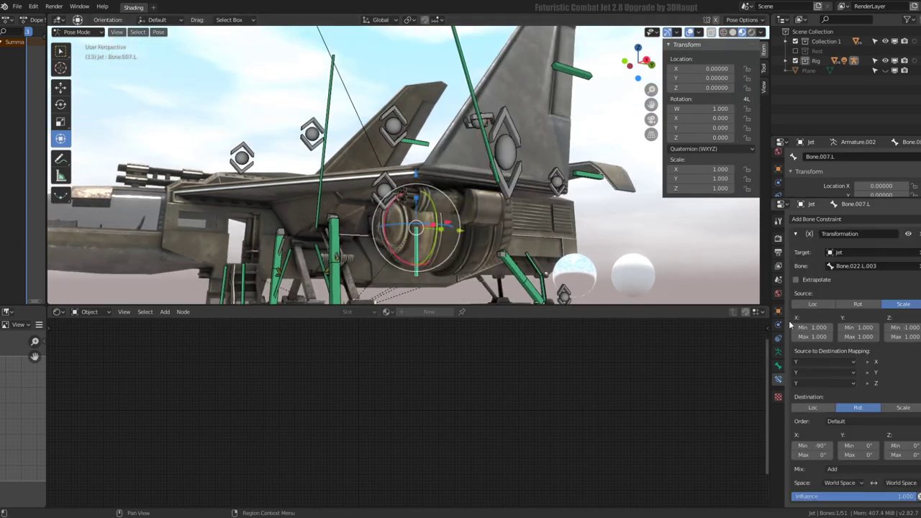
left_click(508, 186)
key("s")
key("y")
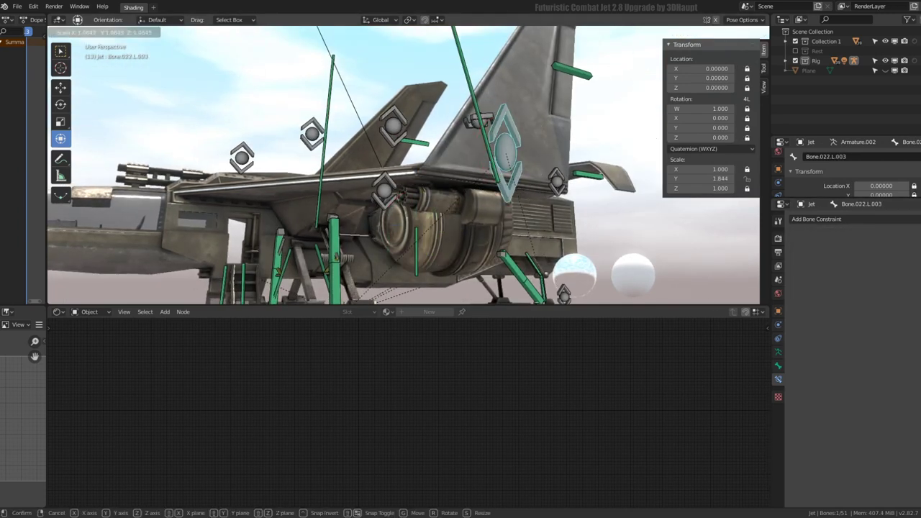
left_click(434, 304)
Step: Set the engine bone's Transformation constraint Target Space and Owner Space to Local Space
left_click(416, 260)
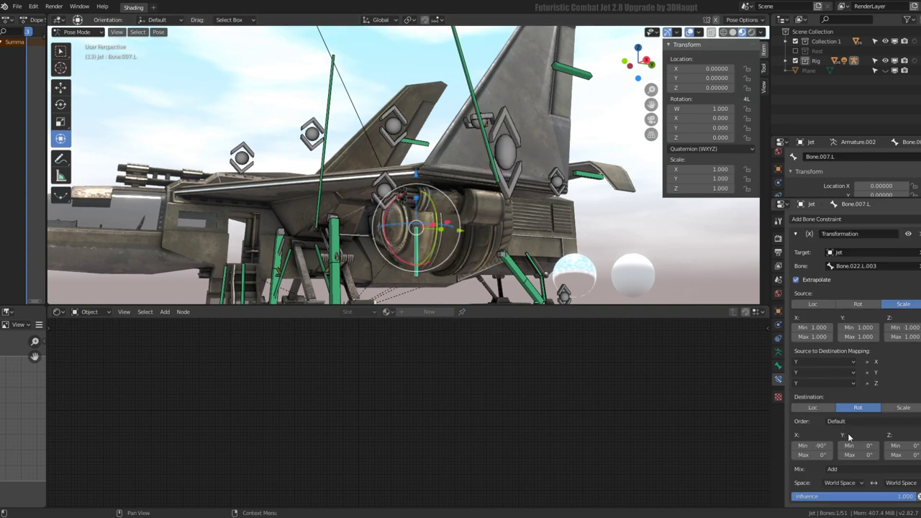
left_click(837, 483)
left_click(834, 441)
left_click(911, 483)
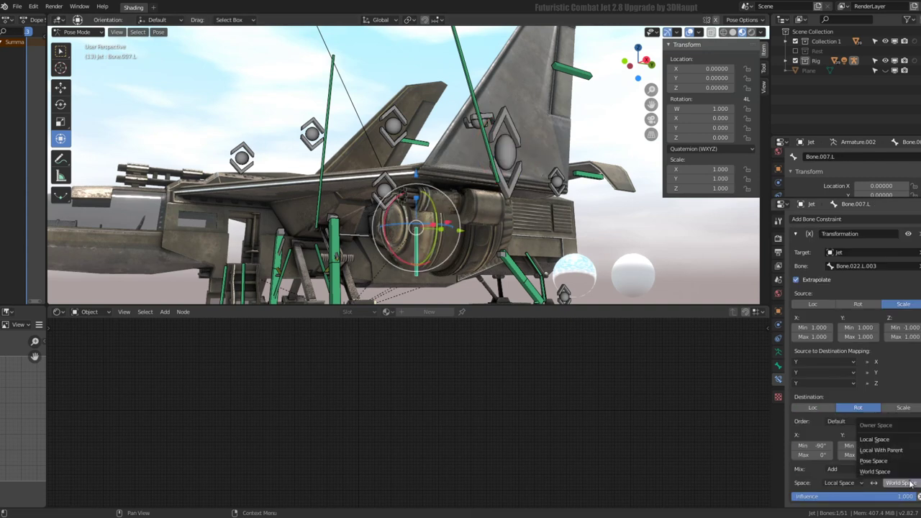
left_click(896, 442)
Step: Reselect the control and engine bones, then return to Object Mode with the jet mesh selected
left_click(506, 185)
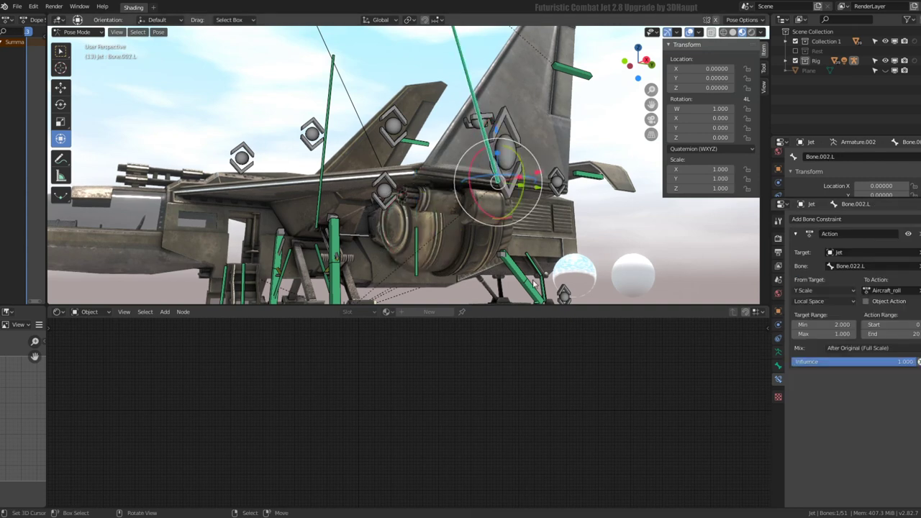
left_click(508, 186)
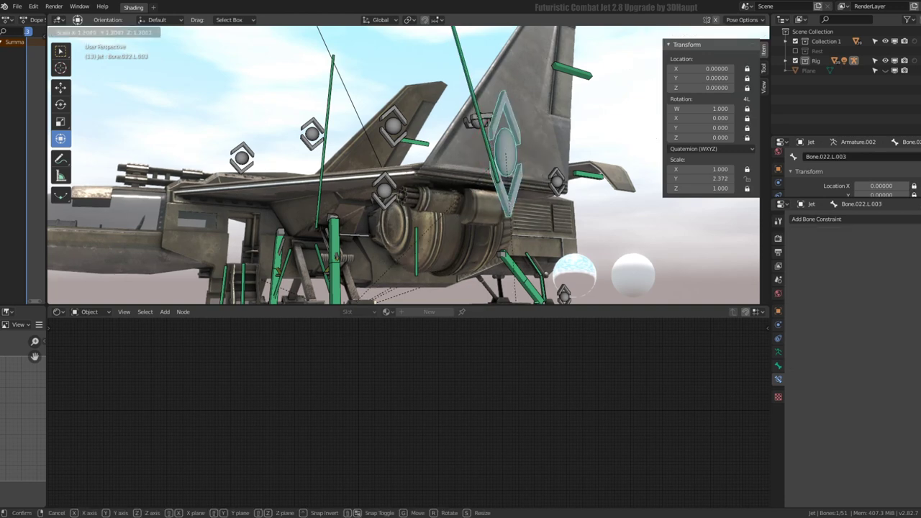
left_click(421, 259)
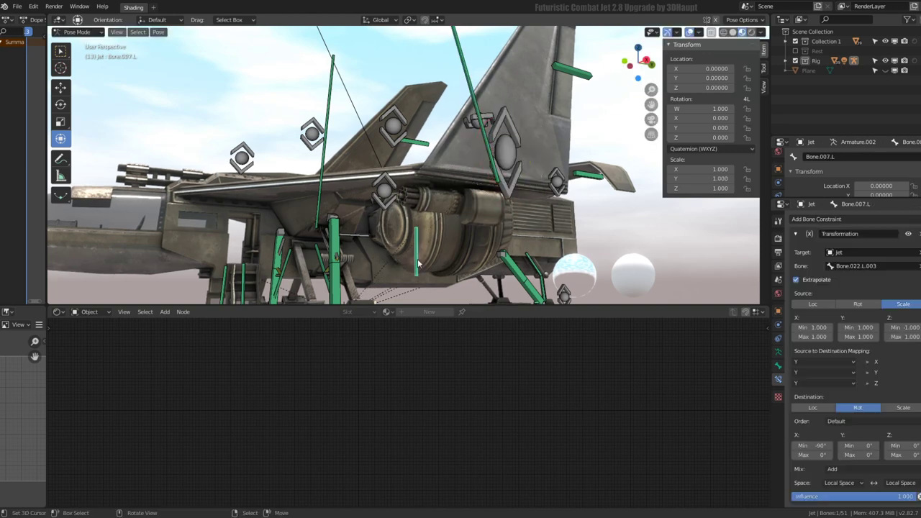
key("ctrl+Tab")
left_click(519, 157)
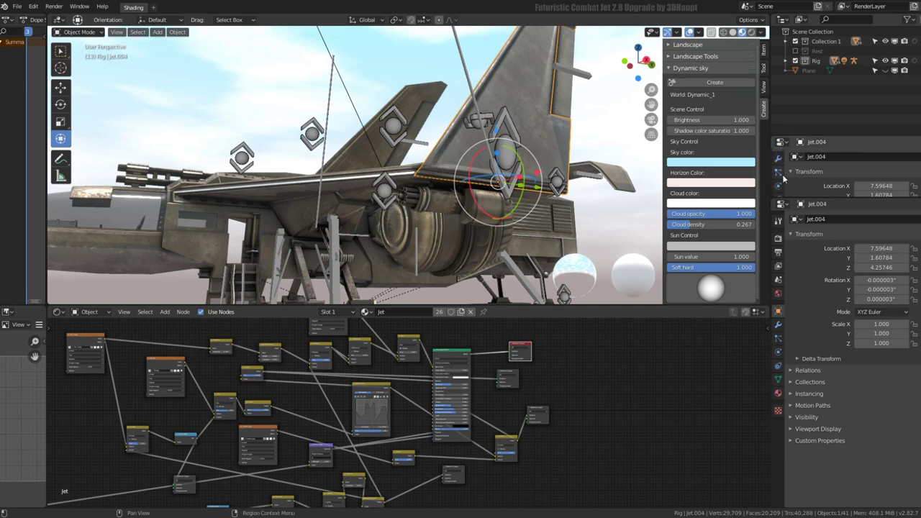
key("ctrl+z")
key("ctrl+z")
key("ctrl+z")
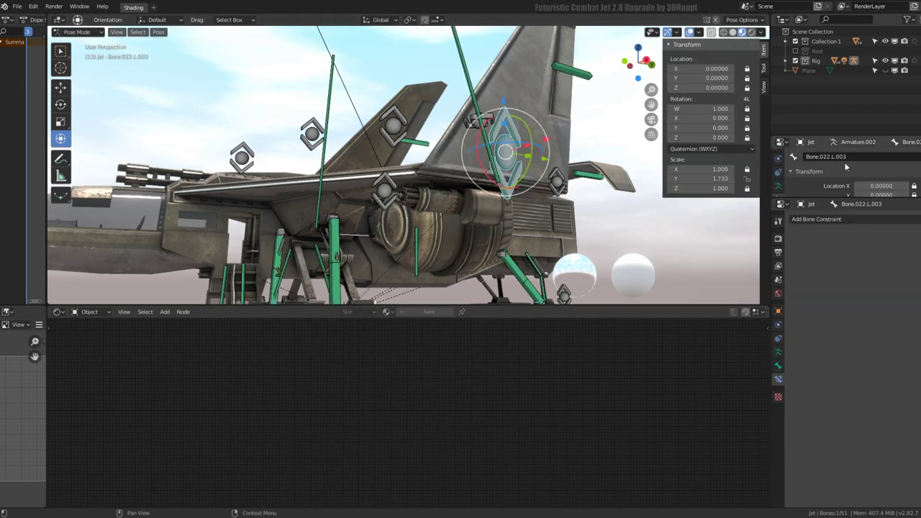
left_click(419, 250)
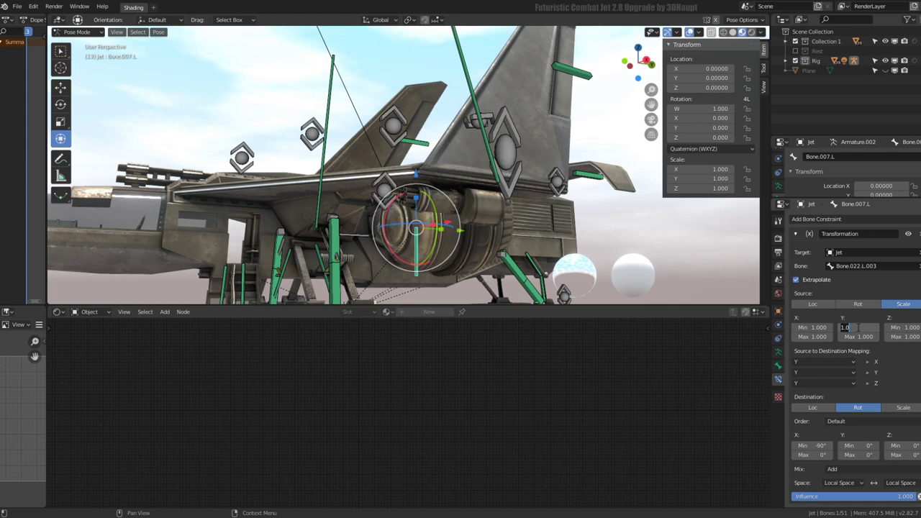
key("Return")
type("-1")
key("Return")
left_click(495, 178)
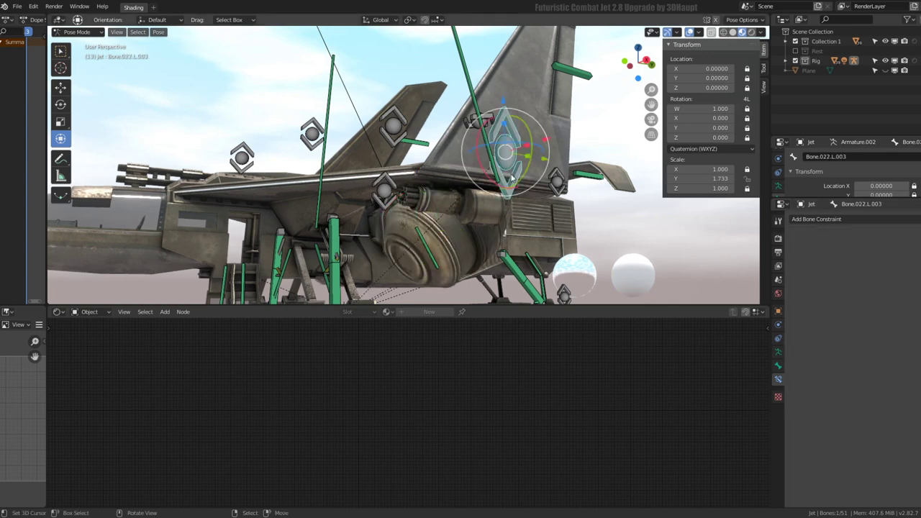
key("s")
key("Escape")
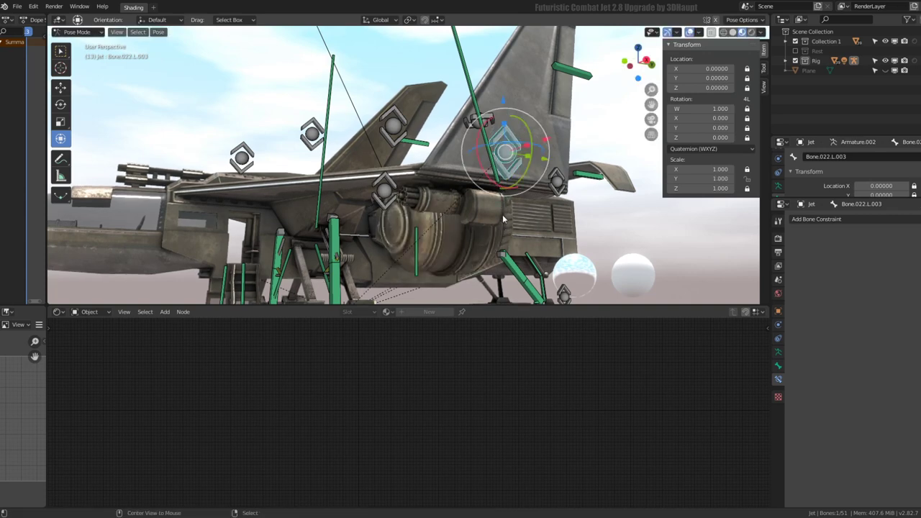
key("s")
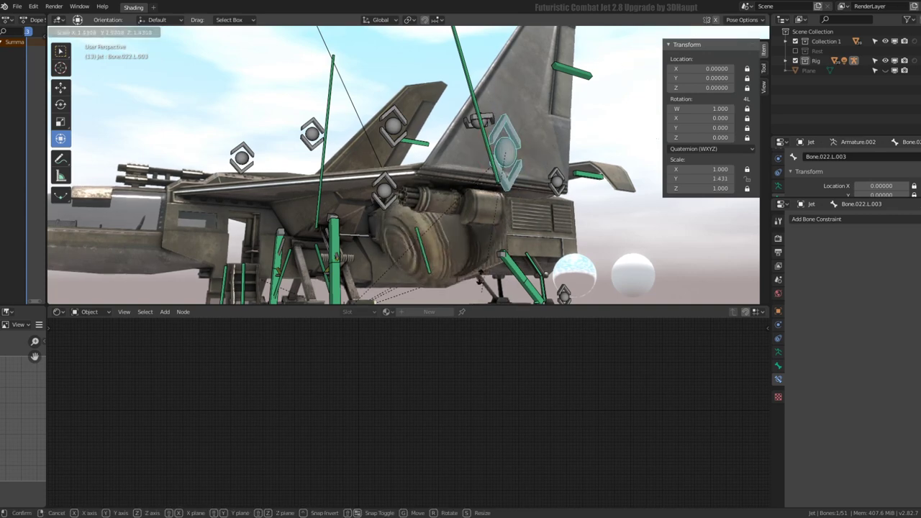
mouse_move(471, 160)
middle_mouse_down()
mouse_move(516, 202)
mouse_move(496, 262)
middle_mouse_up()
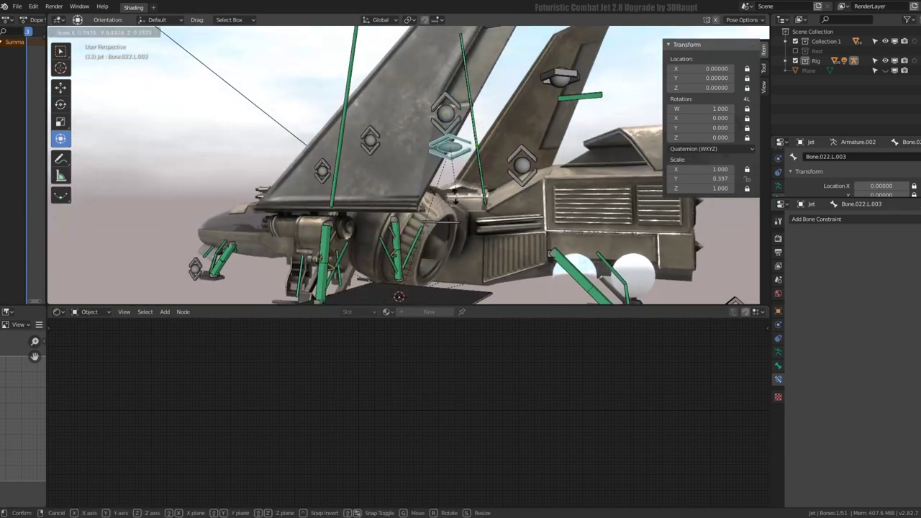
key("Escape")
mouse_move(461, 237)
middle_mouse_down()
mouse_move(423, 167)
mouse_move(478, 186)
mouse_move(381, 161)
middle_mouse_up()
key("s")
key("y")
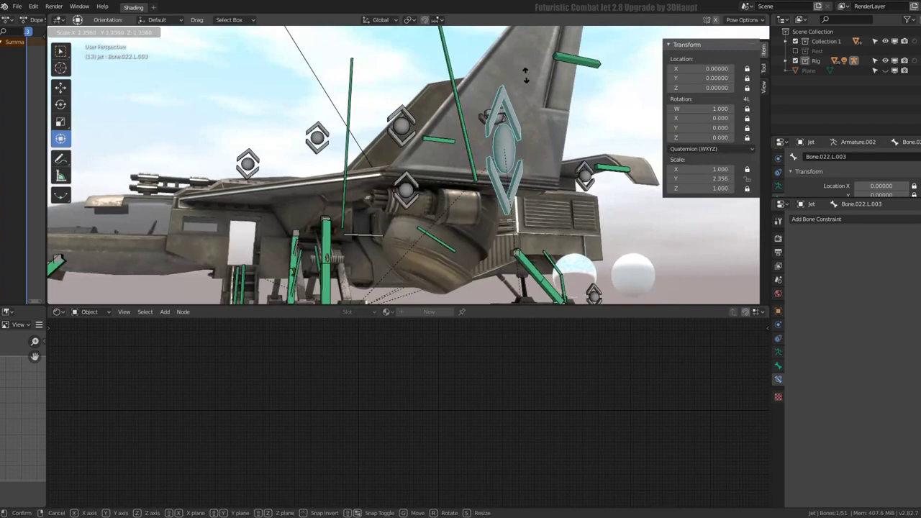
key("Escape")
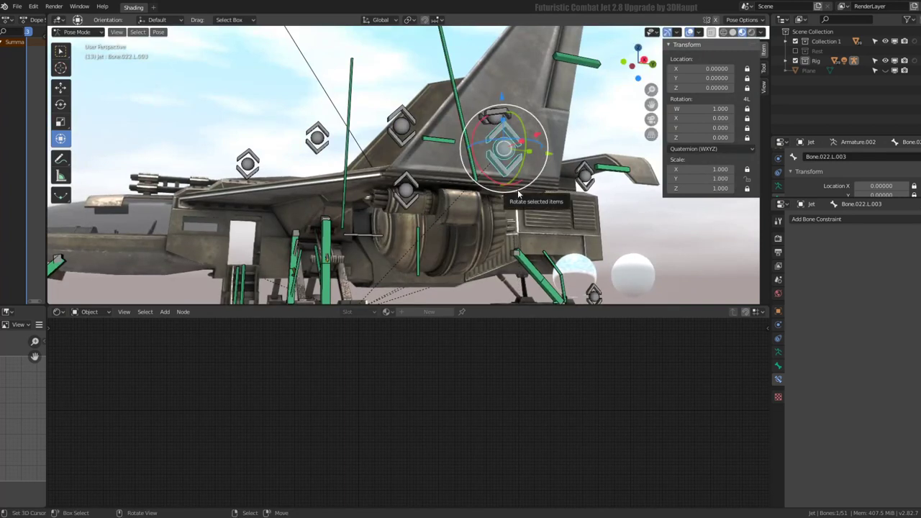
key("s")
key("y")
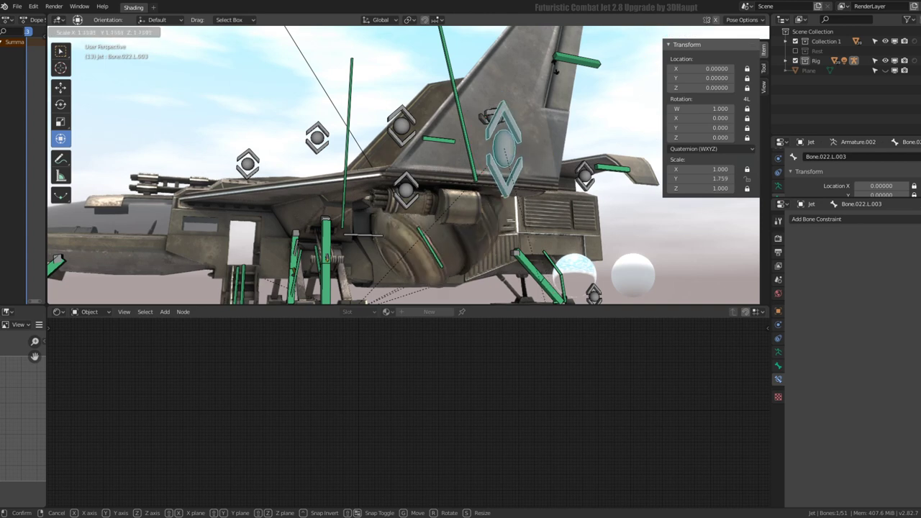
key("Escape")
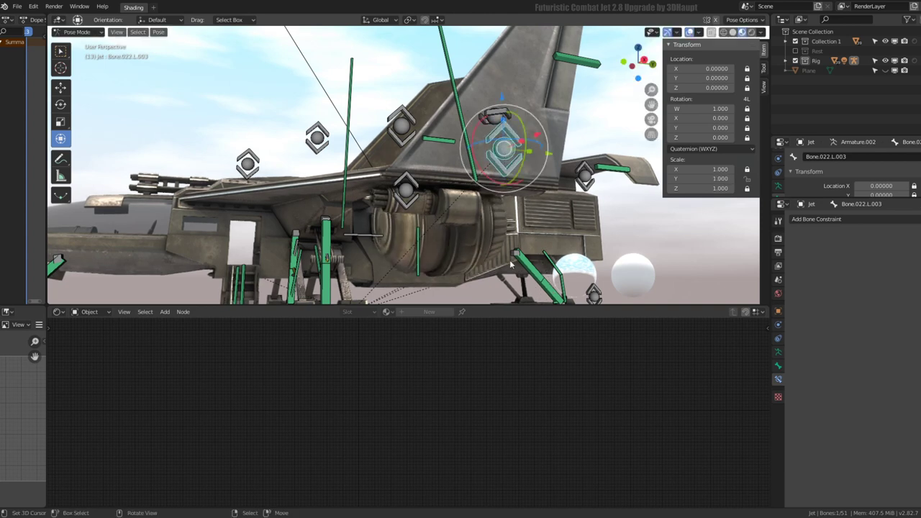
key("s")
key("y")
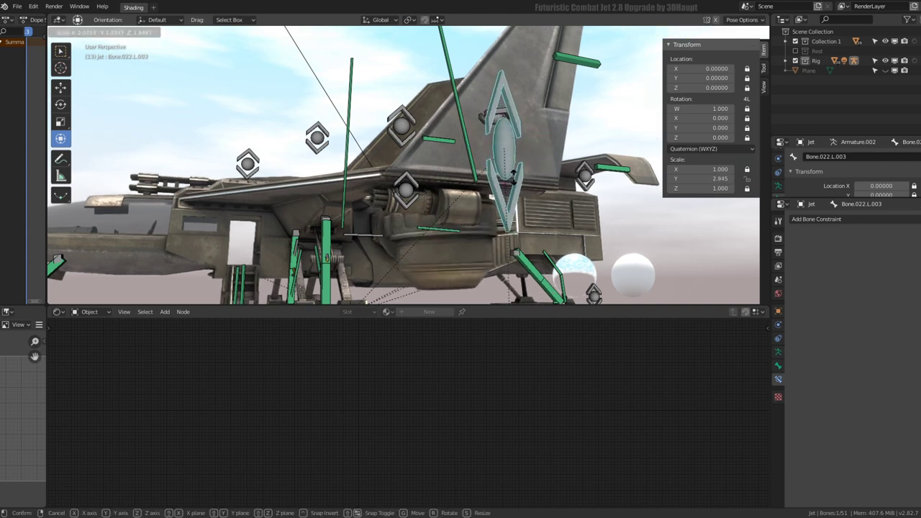
key("Escape")
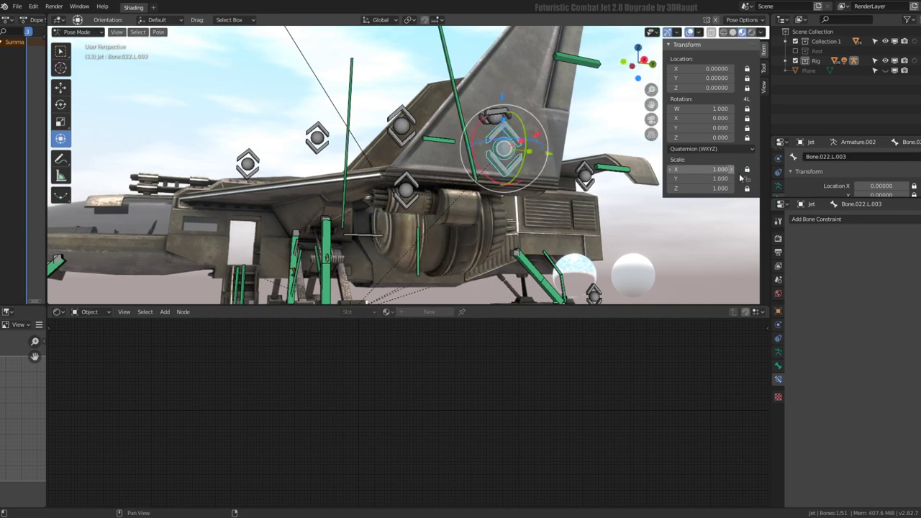
Step: Set Bone.007.L's Transformation constraint Source Scale Y range to -1 and 1
left_click(419, 259)
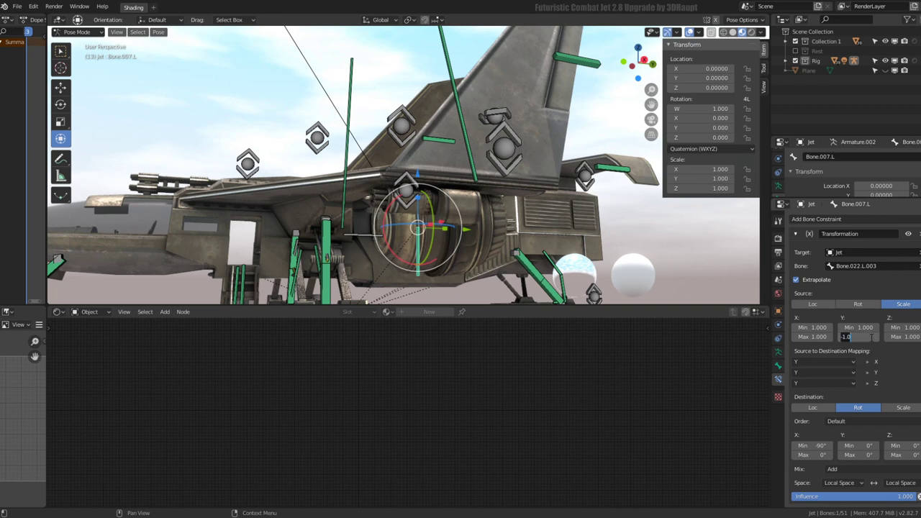
key("Return")
key("Return")
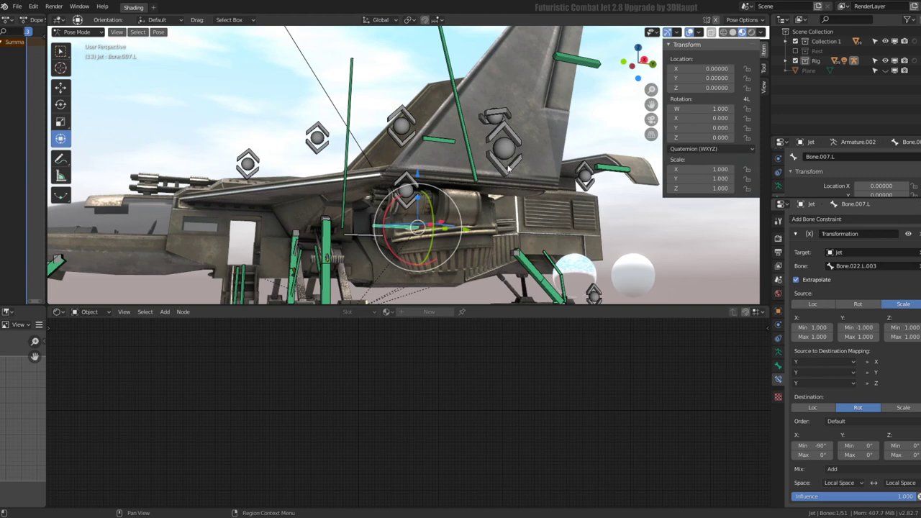
left_click(508, 168)
middle_click_drag(509, 168, 472, 176)
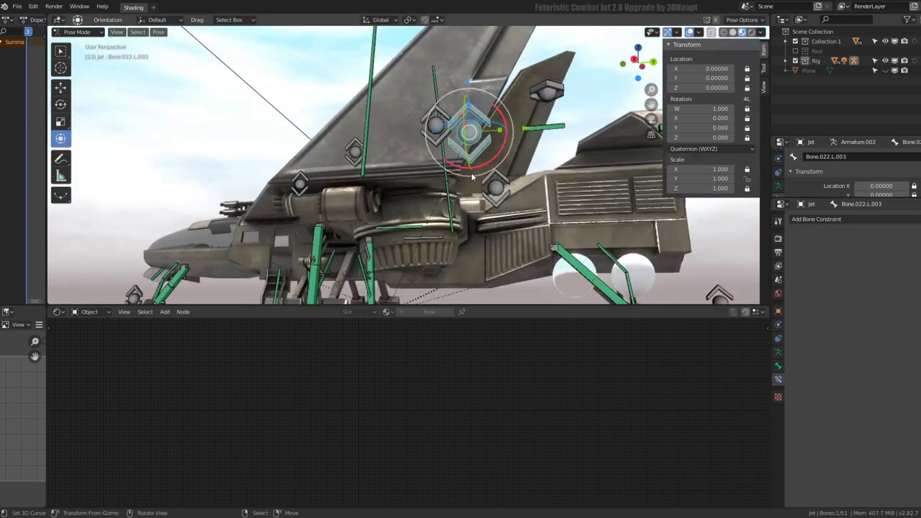
Step: Test-stretch the tail control bone to check the engine pod's swing, then cancel
key("Tab")
key("Tab")
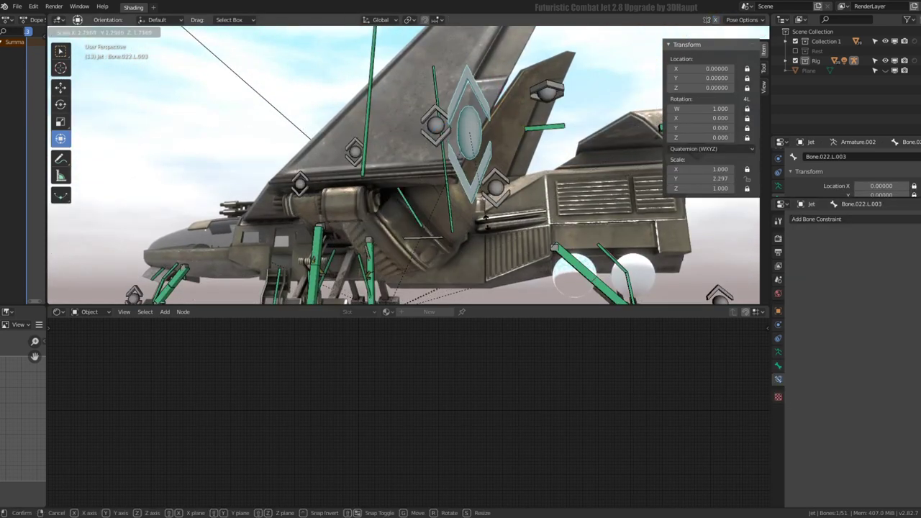
key("ctrl+Tab")
left_click(447, 226)
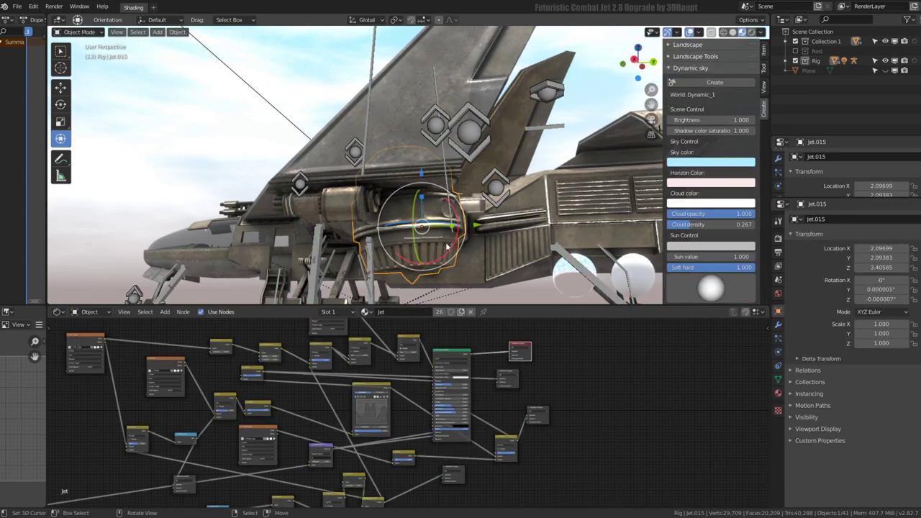
key("ctrl+z")
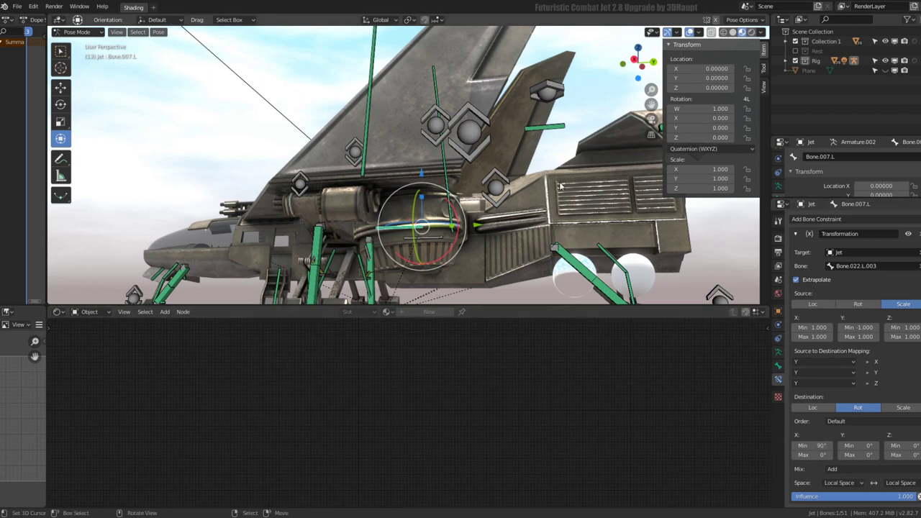
key("s")
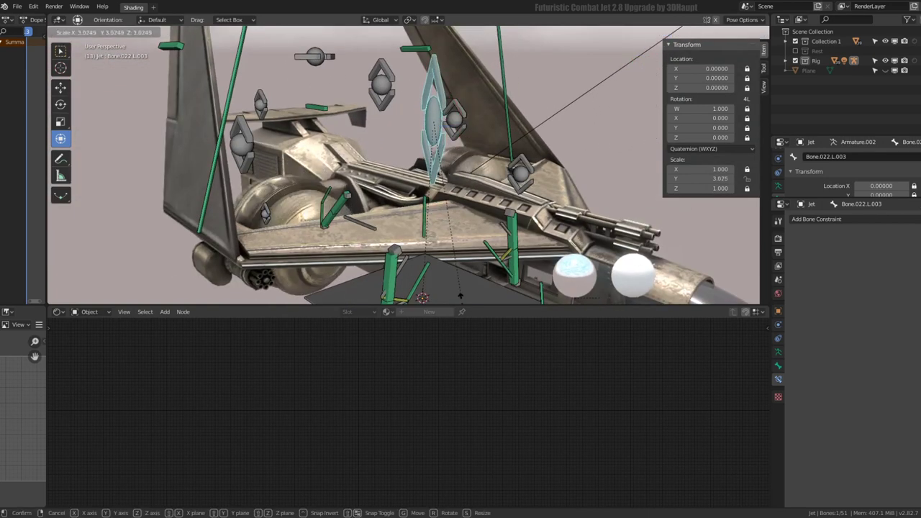
key("Escape")
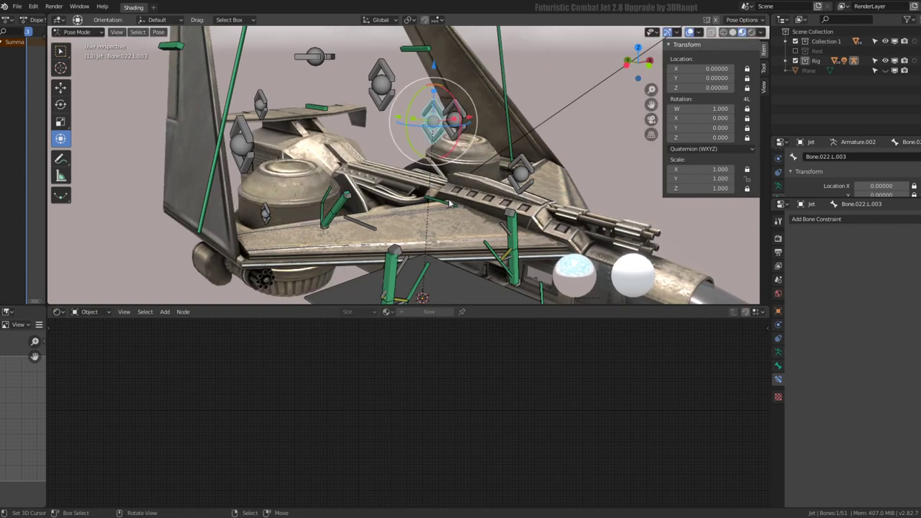
middle_click_drag(449, 203, 361, 194)
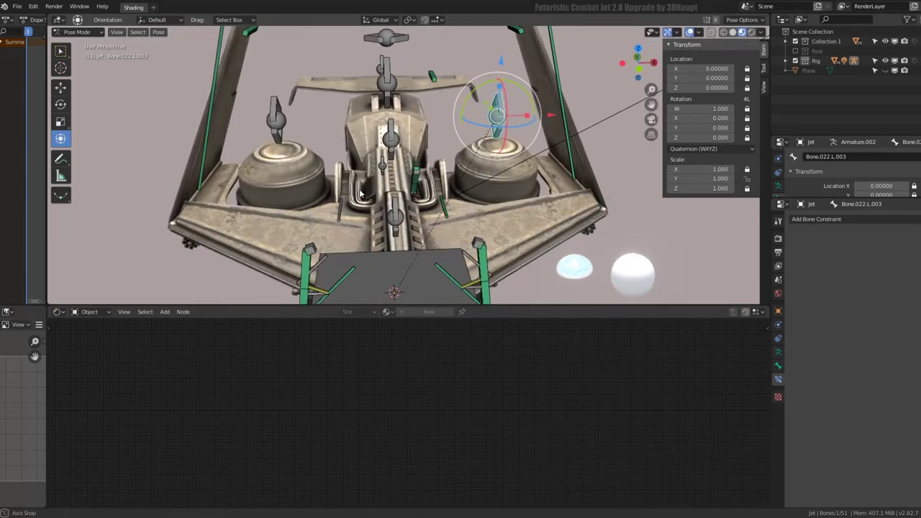
Step: Delete the left engine dome and duplicate the right dome in place
left_click(342, 213)
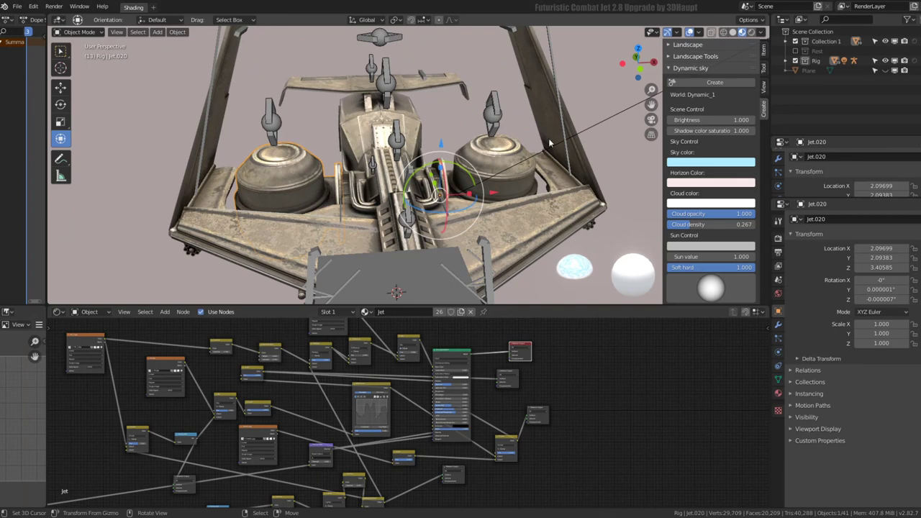
key("x")
left_click(531, 189)
left_click(510, 157)
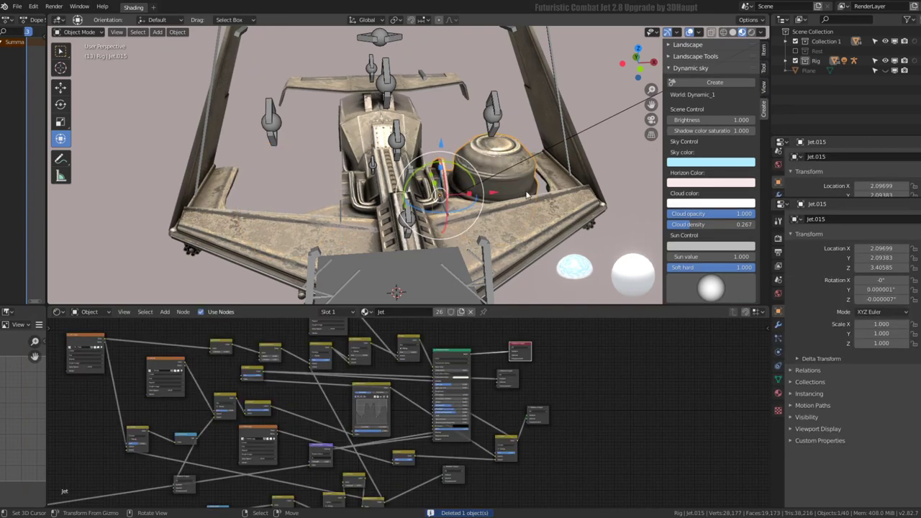
key("shift+d")
key("Escape")
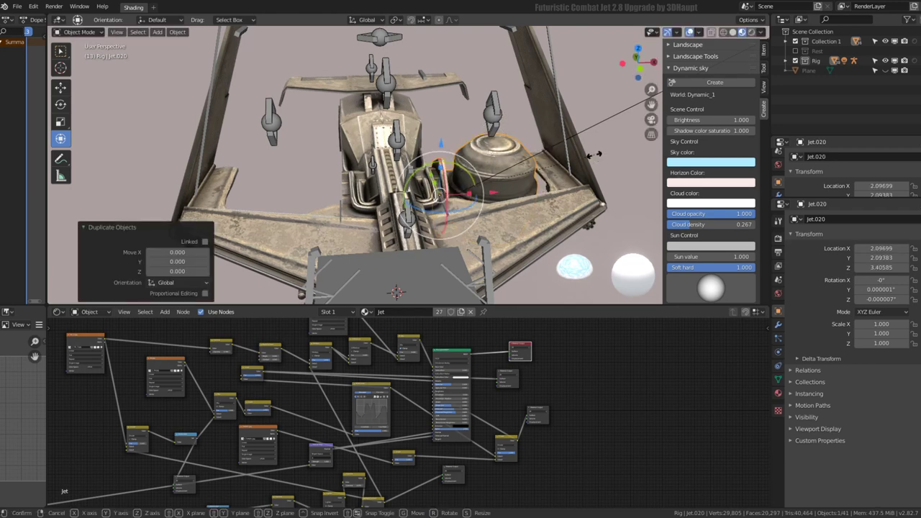
Step: Mirror the duplicate dome across X with S X -1 around the 3D Cursor pivot
key("s")
key("x")
key("Escape")
left_click(423, 20)
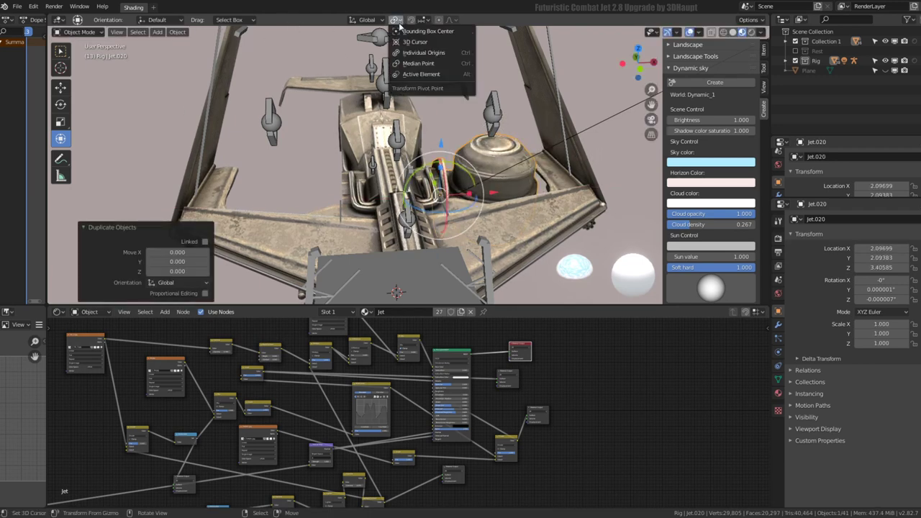
left_click(425, 47)
type("sxis")
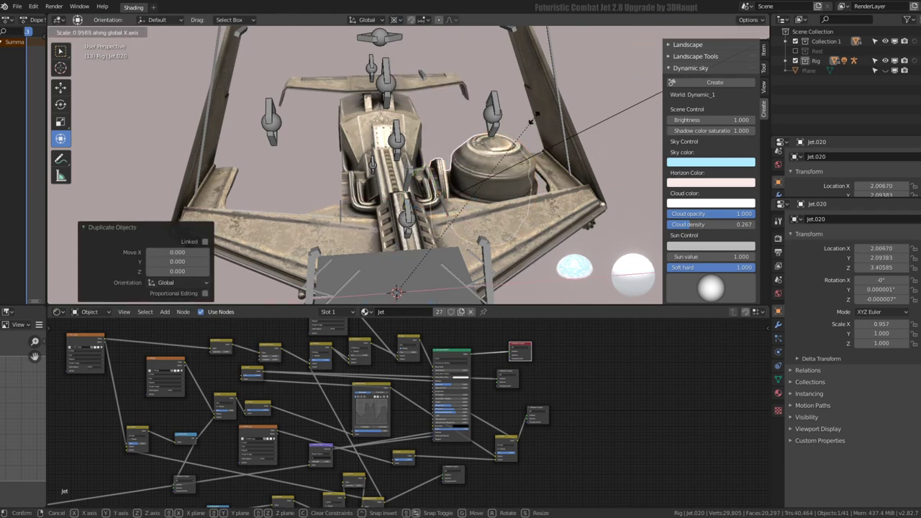
type("-1")
key("Return")
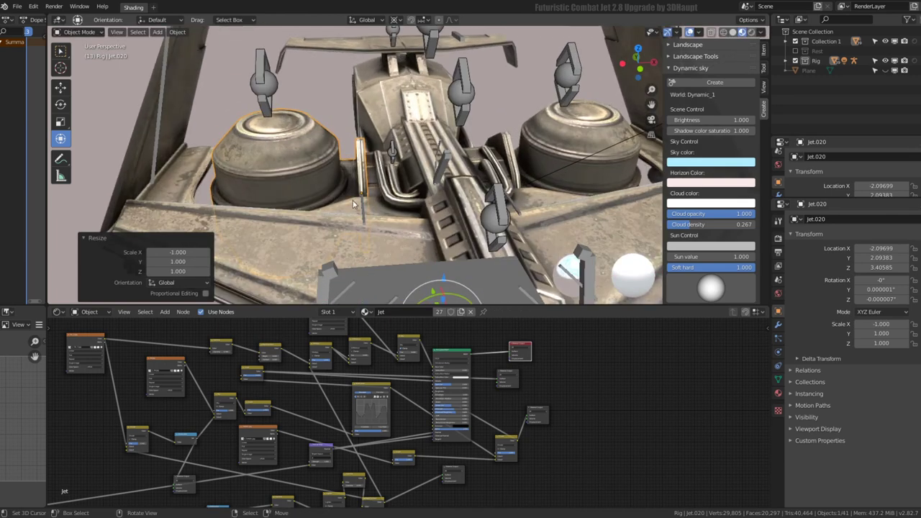
middle_click_drag(533, 119, 695, 159)
scroll(540, 88, "down", 3)
Step: Return to Pose Mode and switch the armature to Rest Position
key("ctrl+Tab")
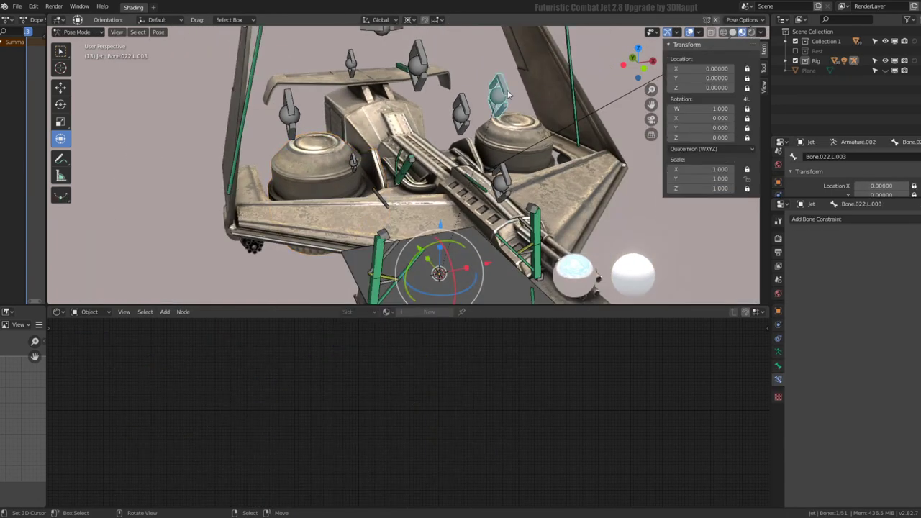
left_click(781, 352)
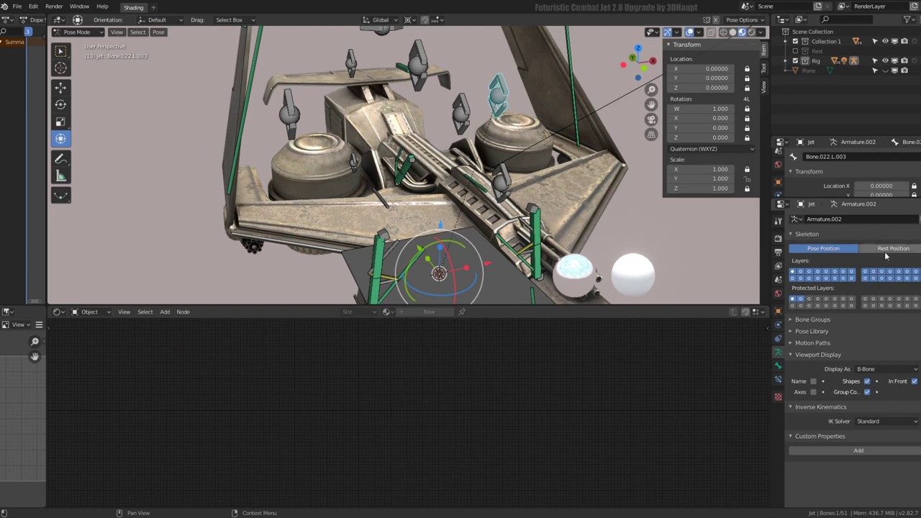
left_click(886, 250)
left_click(824, 248)
left_click(891, 248)
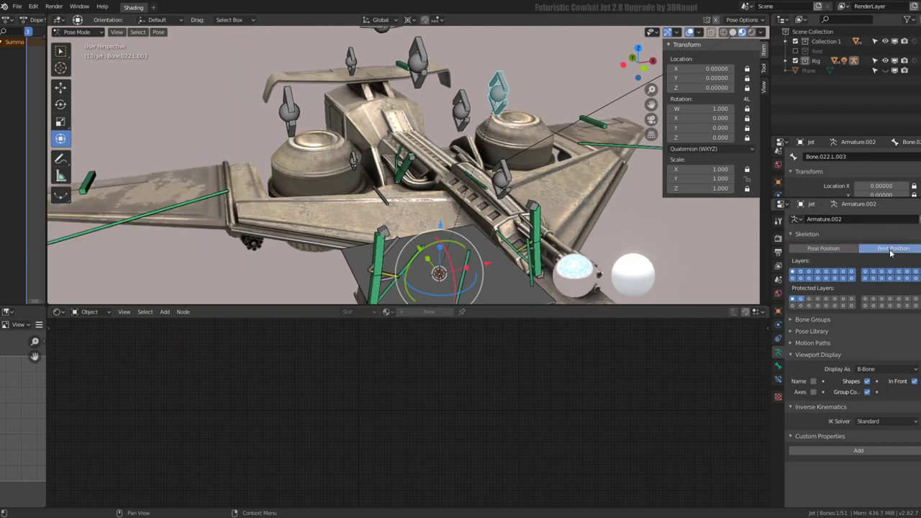
middle_click_drag(280, 173, 293, 183)
Step: Bone-parent the mirrored dome to Bone.007.R, then switch back to Pose Position
left_click(375, 203, "shift")
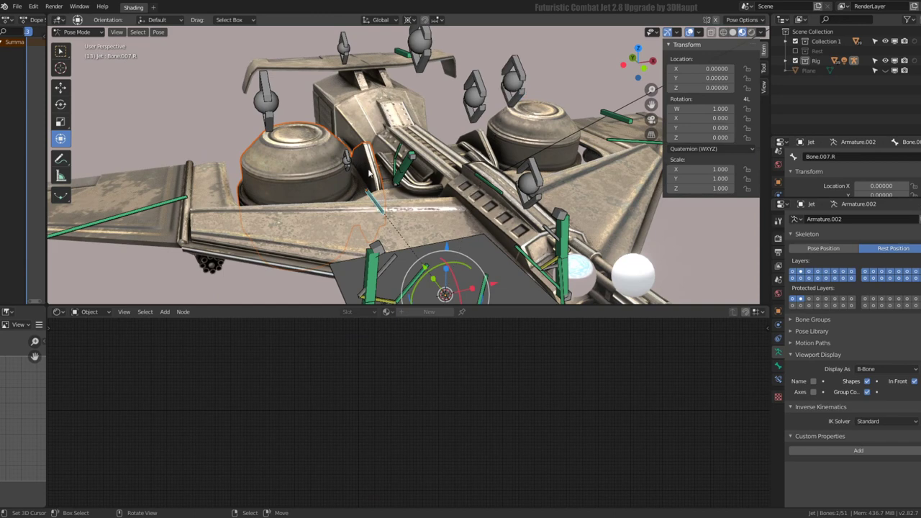
middle_click_drag(450, 213, 430, 180)
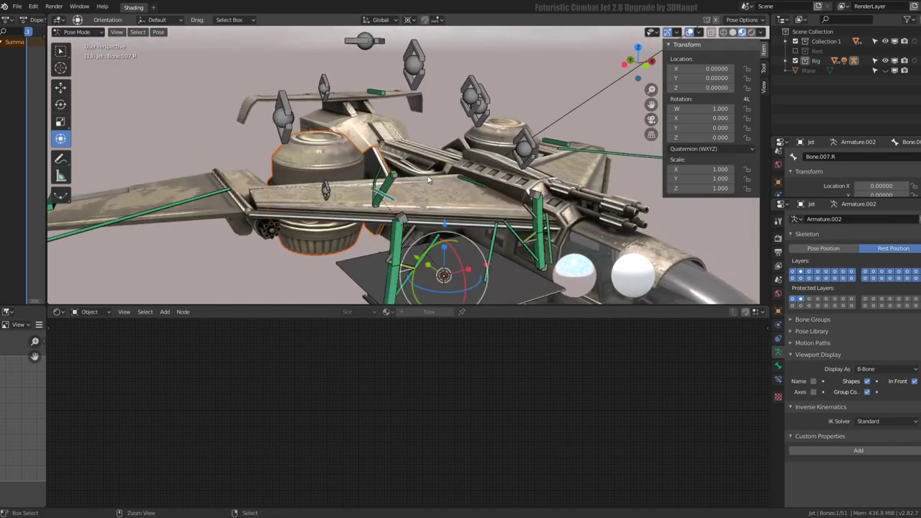
key("ctrl+p")
left_click(429, 176)
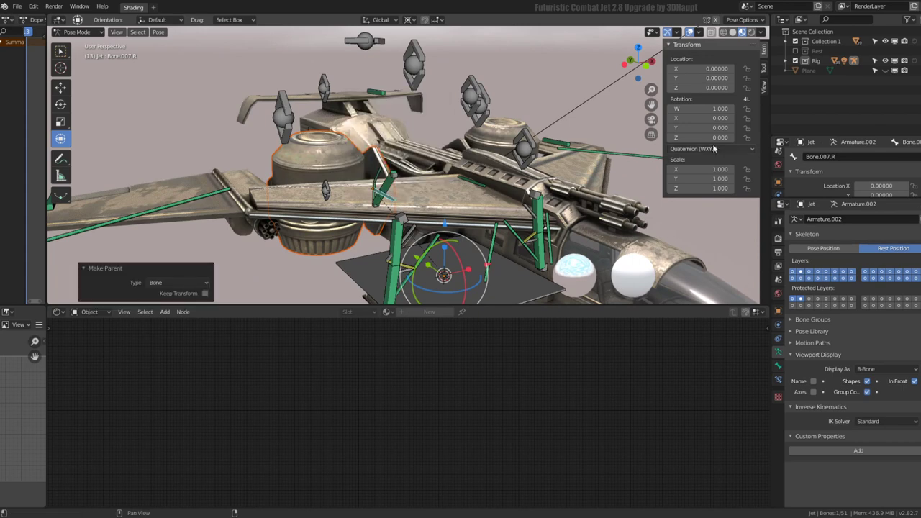
left_click(823, 249)
left_click(392, 201)
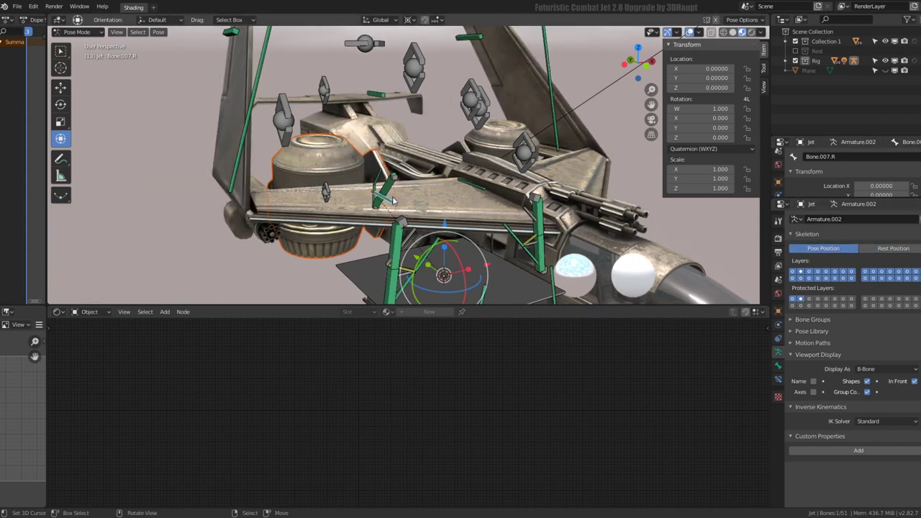
Step: Copy the left engine bone's constraints to the selected bone via 'Copy Constraints to Selected Bones'
left_click(476, 189, "shift")
key("F3")
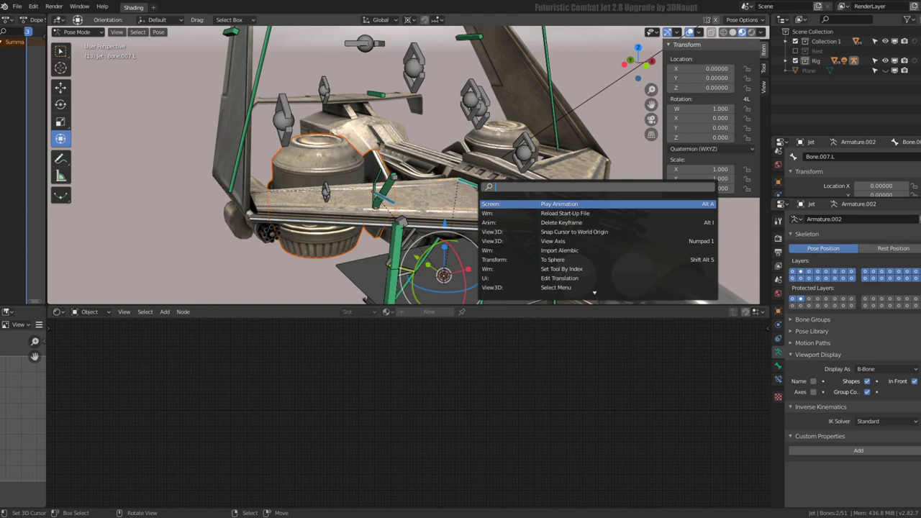
type("copy")
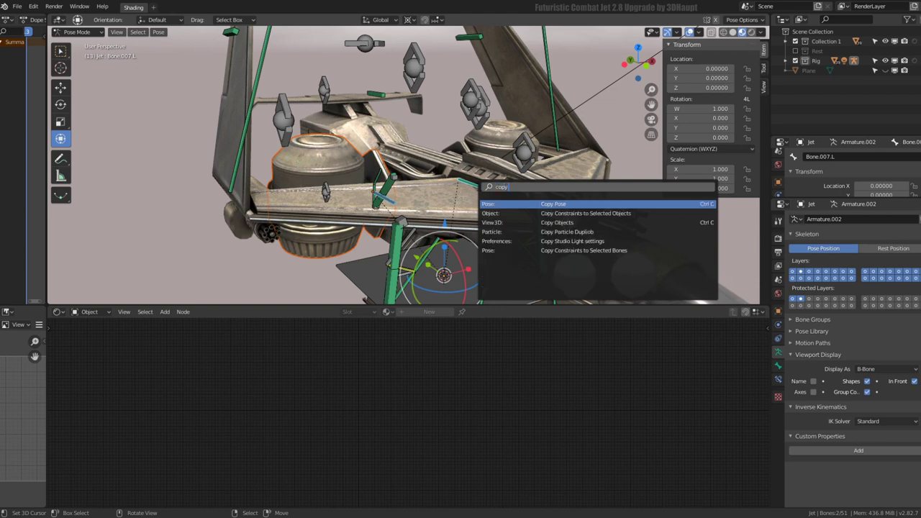
type(" con")
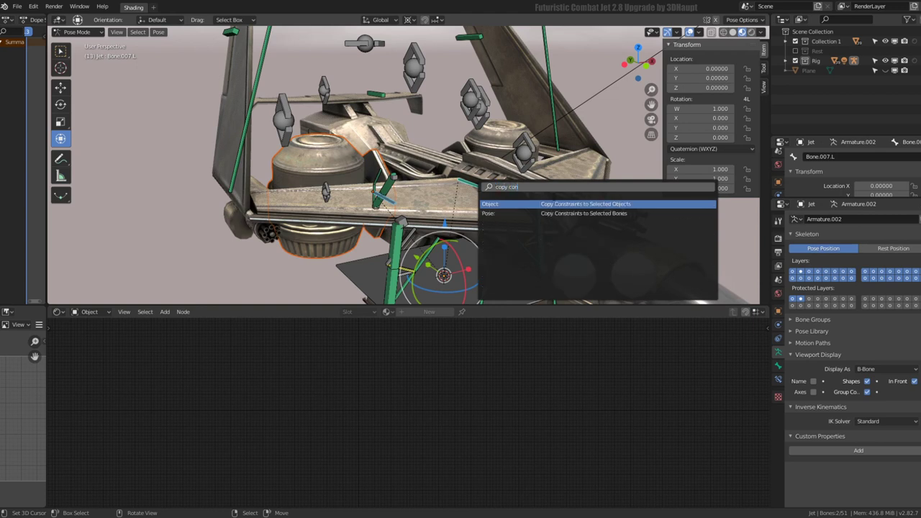
left_click(574, 213)
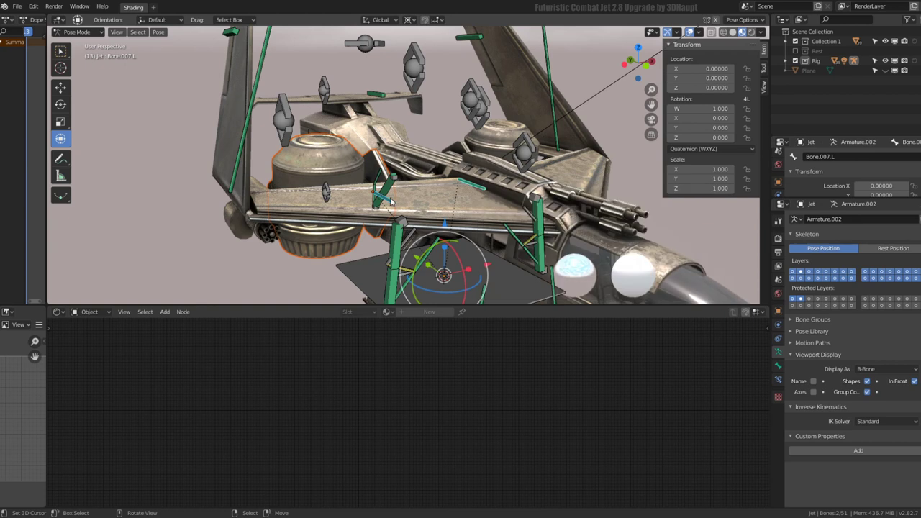
Step: On Bone.007.R, paste Bone.022.R into the Transformation constraint's Bone field
left_click(285, 117)
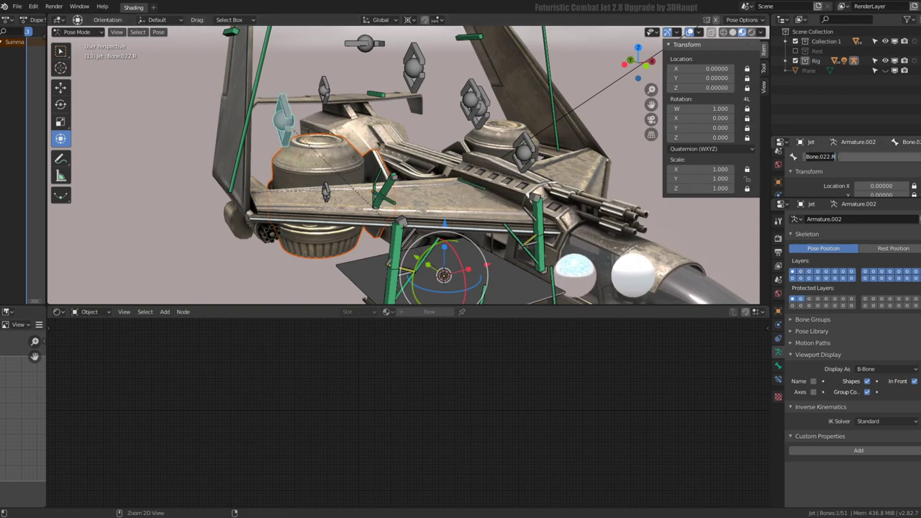
left_click(388, 205)
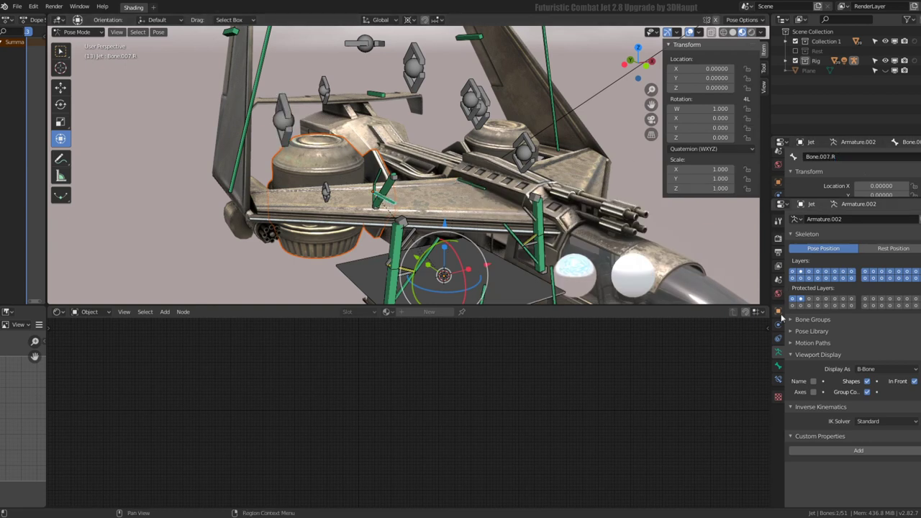
left_click(778, 380)
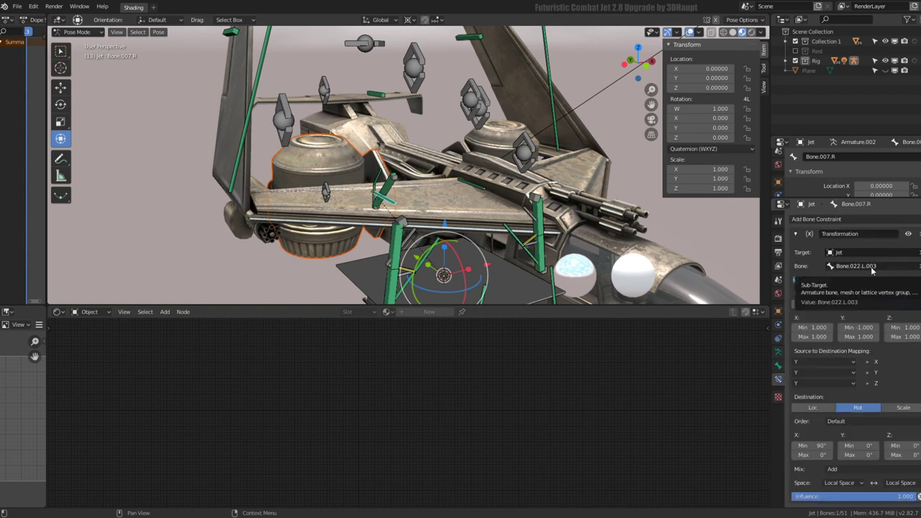
key("ctrl+v")
Step: Test-stretch Bone.022.R and Bone.022.L.003, cancelling each stretch
left_click(293, 113)
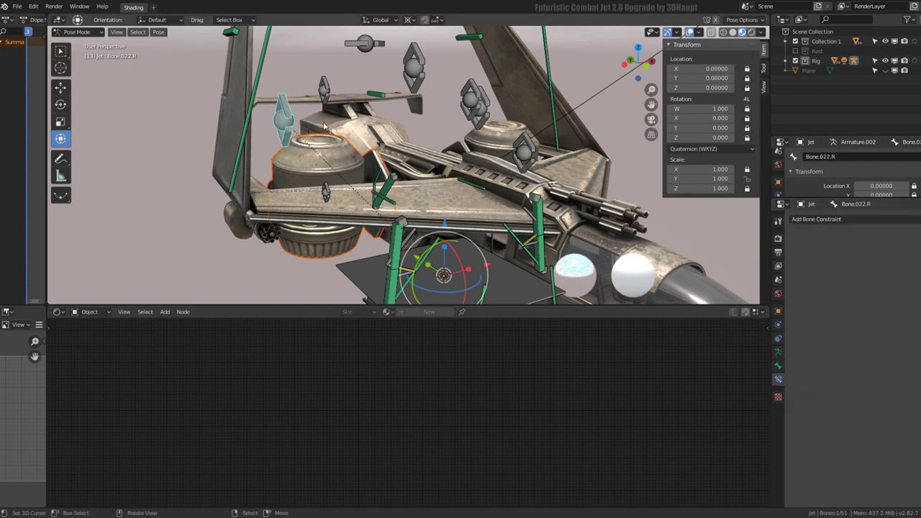
key("s")
key("Escape")
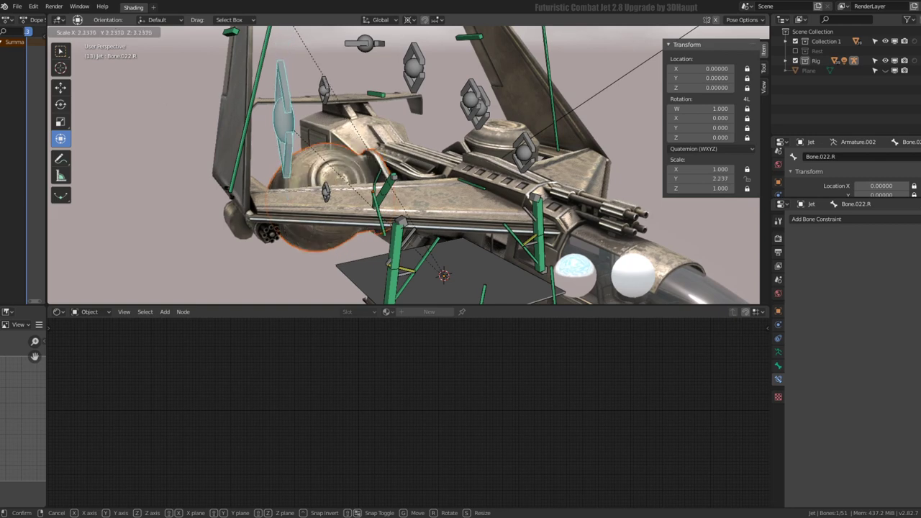
middle_click_drag(119, 38, 368, 148)
left_click(492, 121)
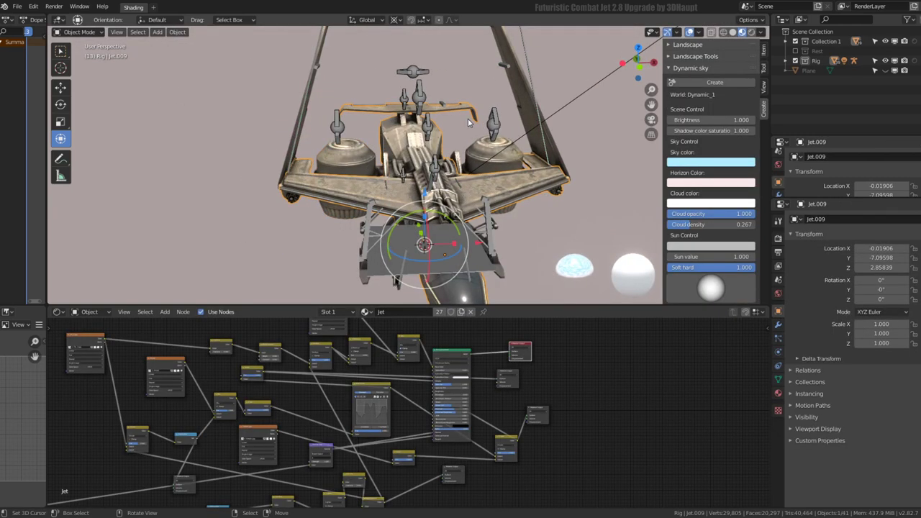
middle_click_drag(468, 118, 432, 128)
scroll(442, 129, "up", 3)
key("s")
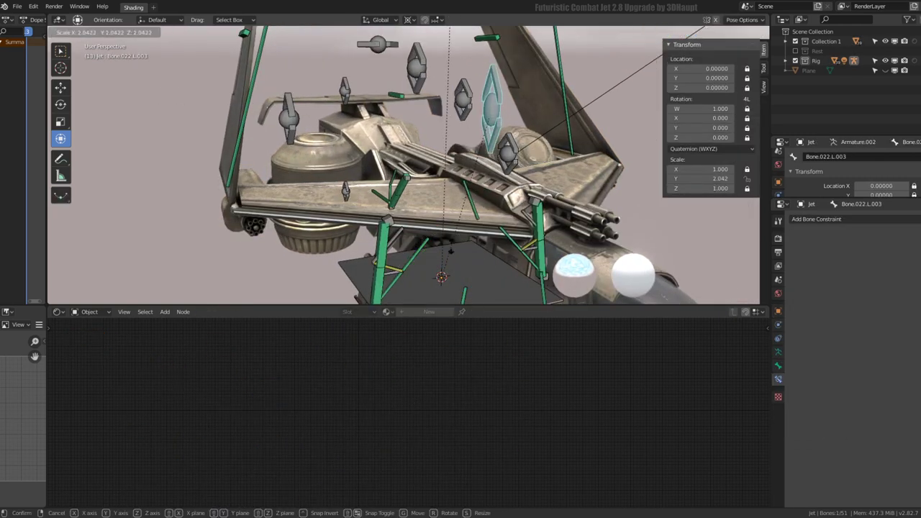
key("Escape")
middle_click_drag(484, 144, 202, 106)
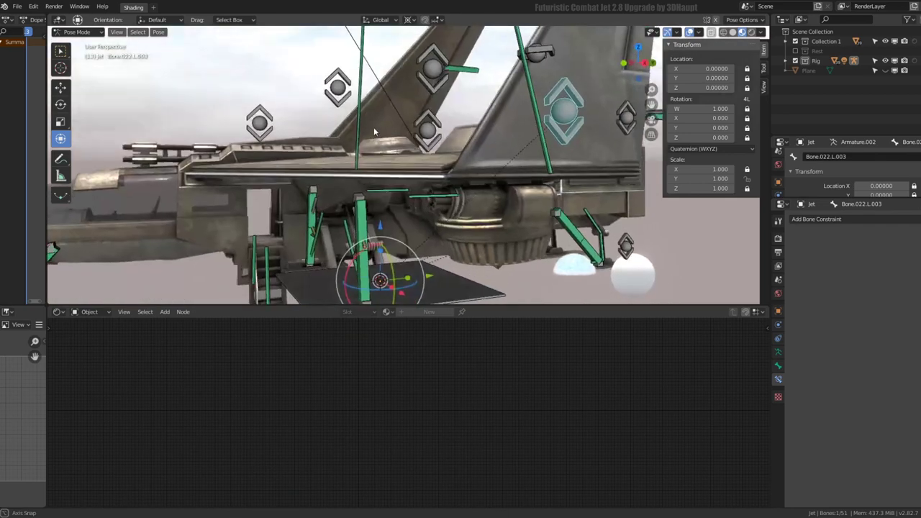
scroll(202, 106, "down", 3)
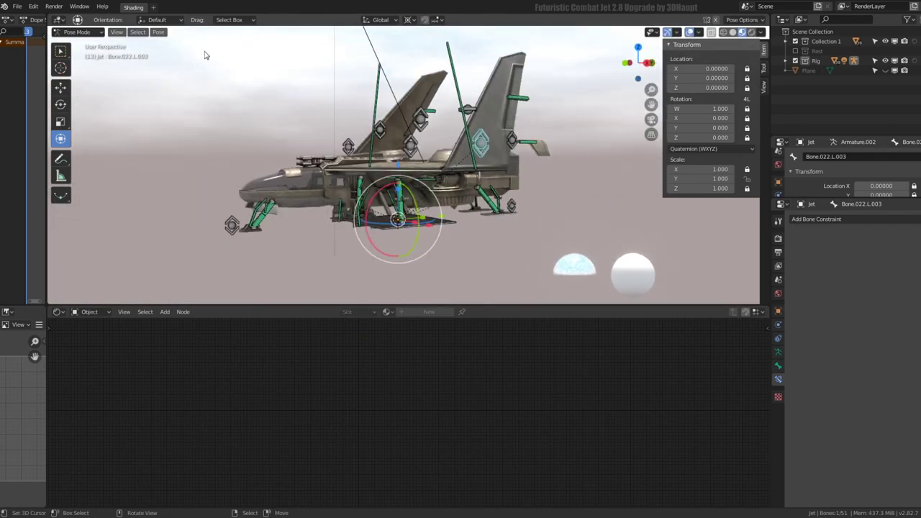
Step: Set the pivot to Median Point and retest stretching the control bone
left_click(408, 20)
left_click(418, 66)
scroll(432, 158, "up", 2)
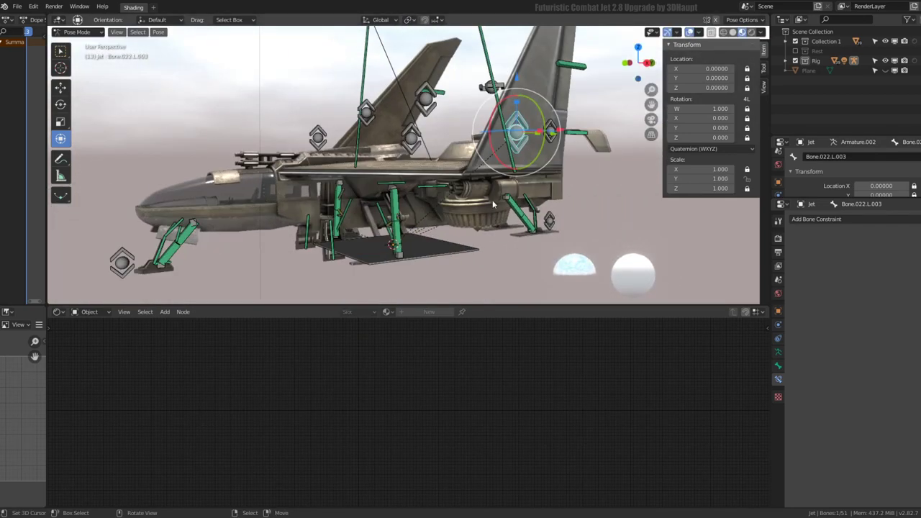
key("s")
key("Escape")
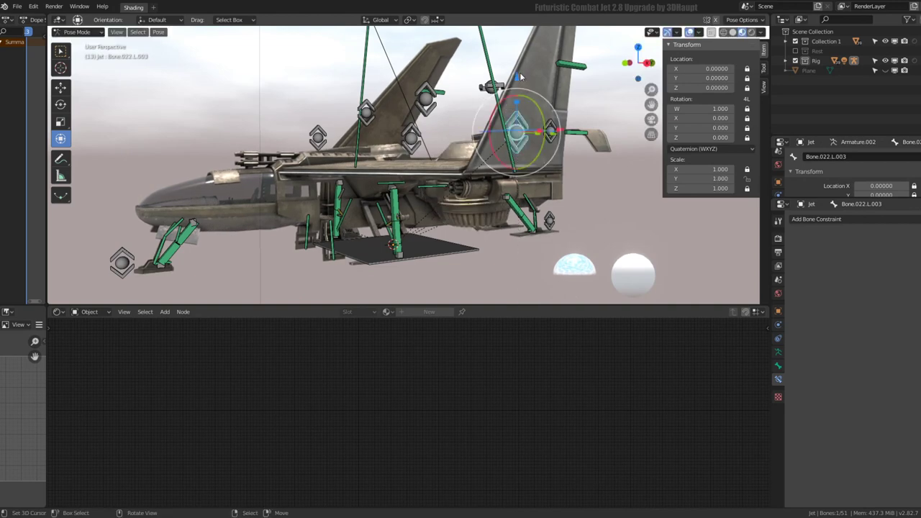
key("s")
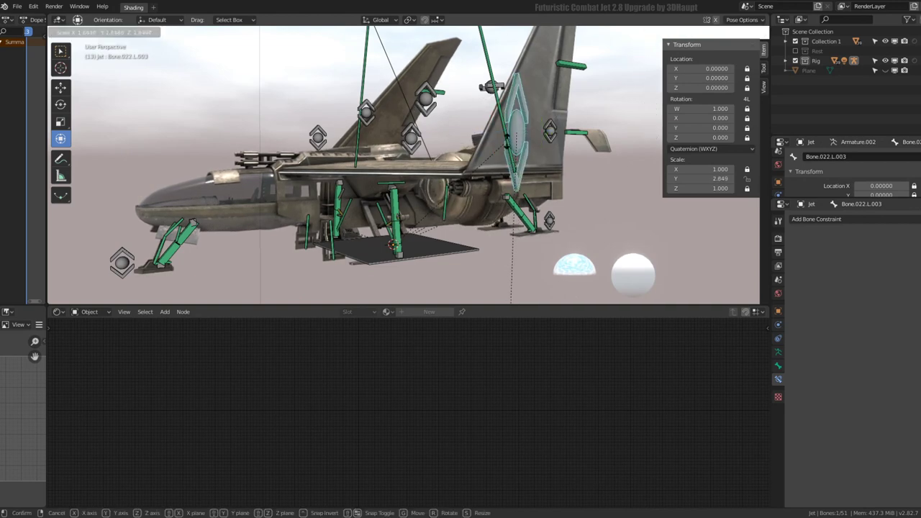
key("Escape")
middle_click_drag(507, 144, 452, 173)
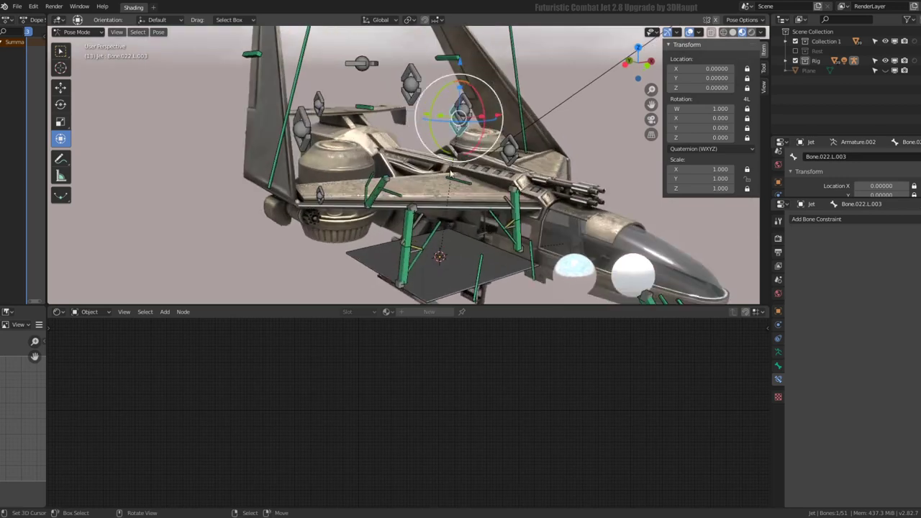
Step: Repeatedly stretch Bone.022.R from several angles to check the engine pod swings, cancelling each time
left_click(301, 123)
middle_click_drag(301, 122, 359, 101)
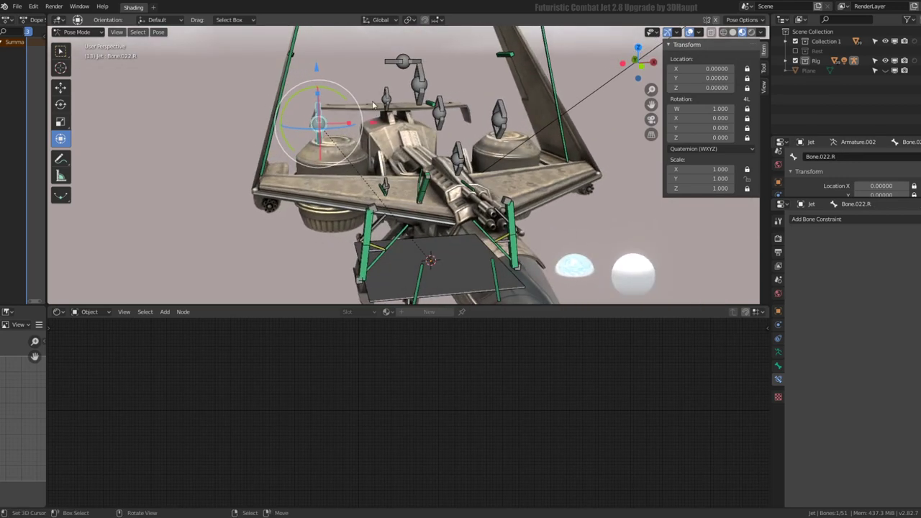
key("s")
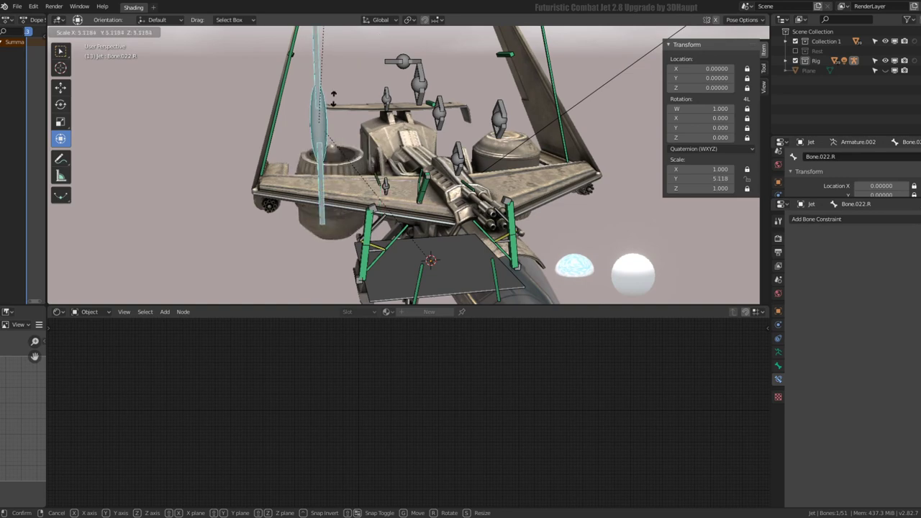
key("Escape")
middle_click_drag(545, 168, 617, 181)
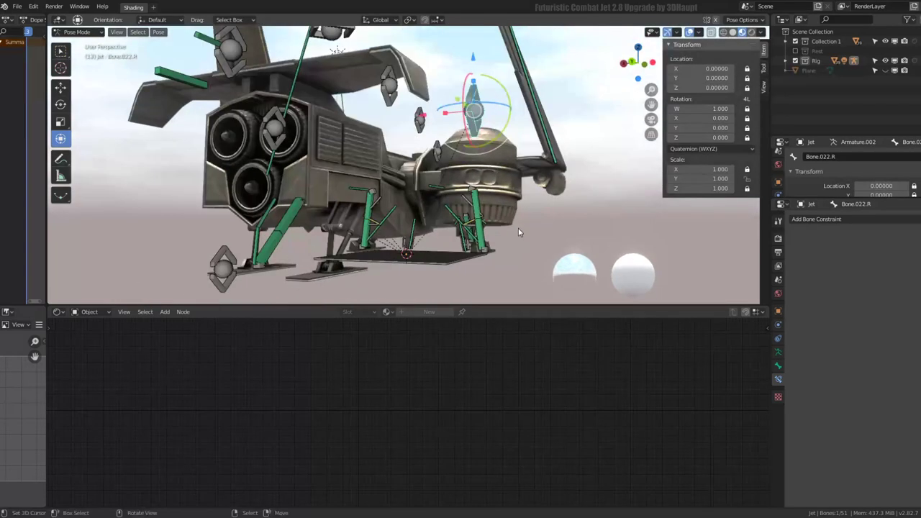
key("s")
middle_click_drag(653, 244, 437, 231)
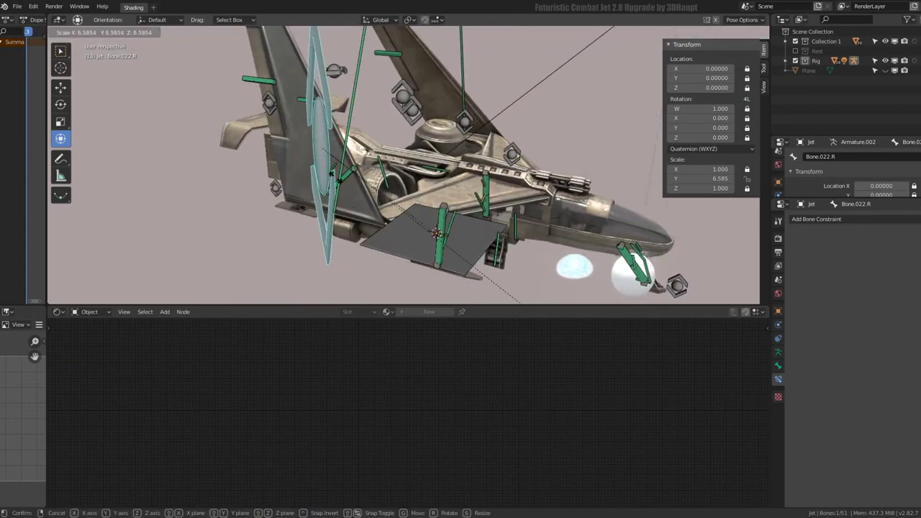
right_click(319, 126)
middle_click_drag(319, 126, 484, 205)
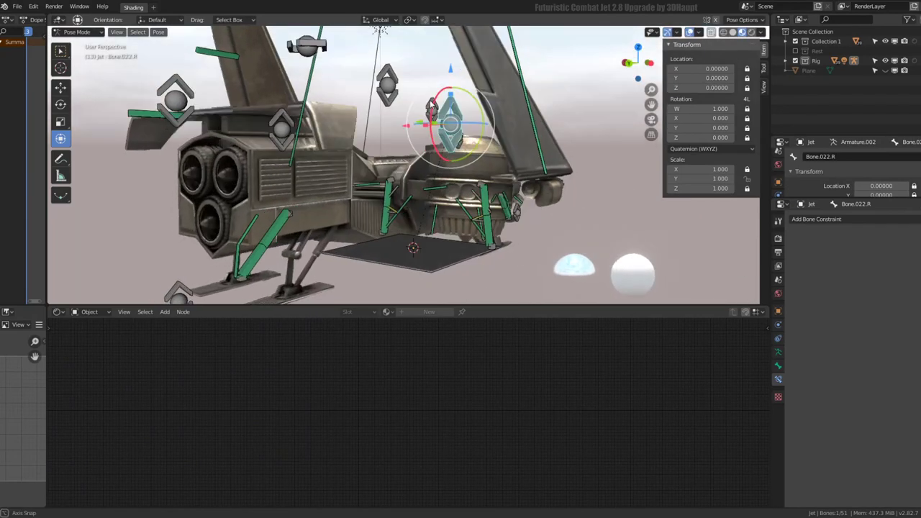
key("s")
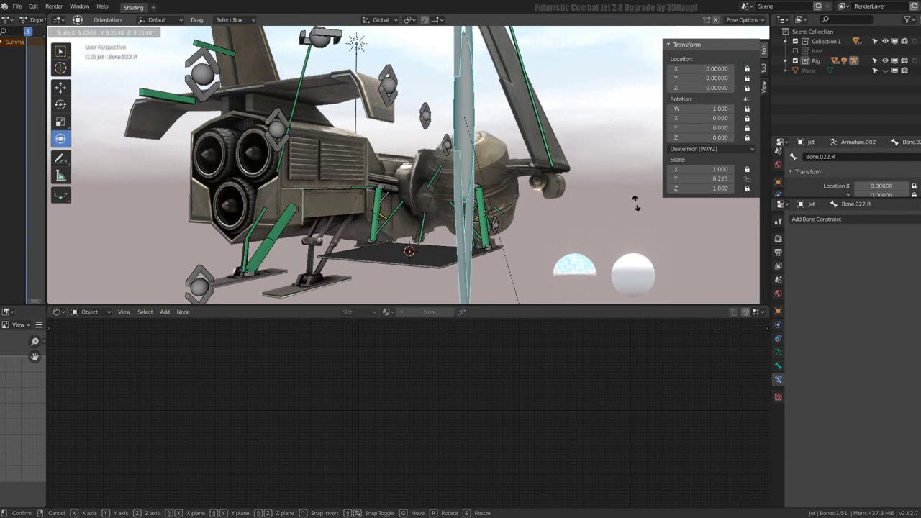
right_click(564, 128)
middle_click_drag(563, 129, 550, 113)
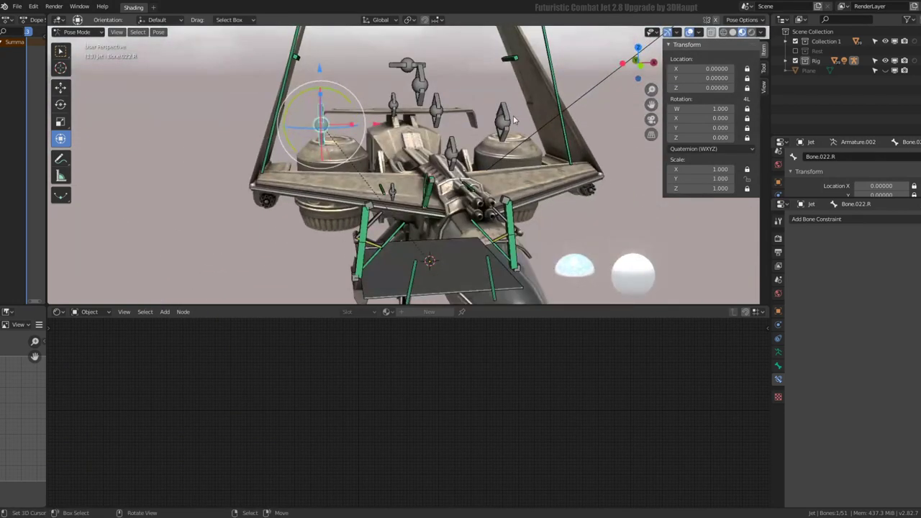
mouse_move(425, 128)
middle_mouse_down()
mouse_move(473, 225)
mouse_move(473, 260)
middle_mouse_up()
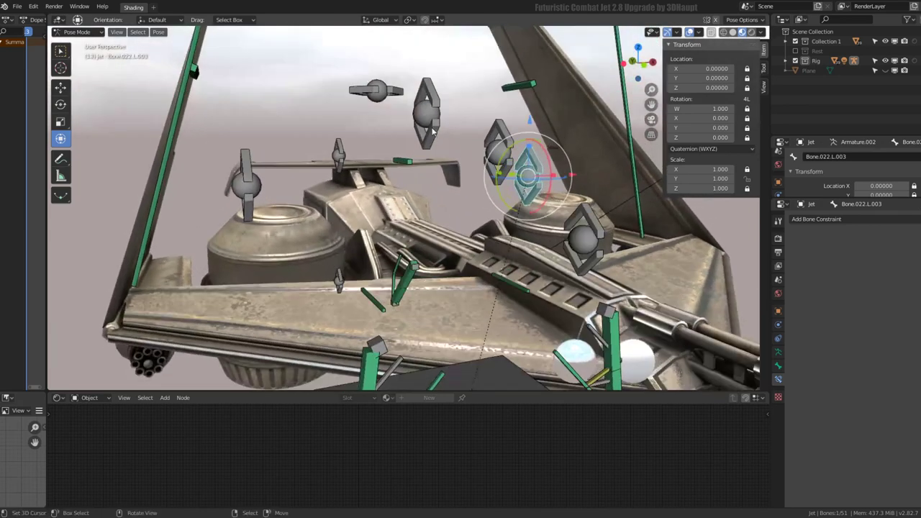
key("s")
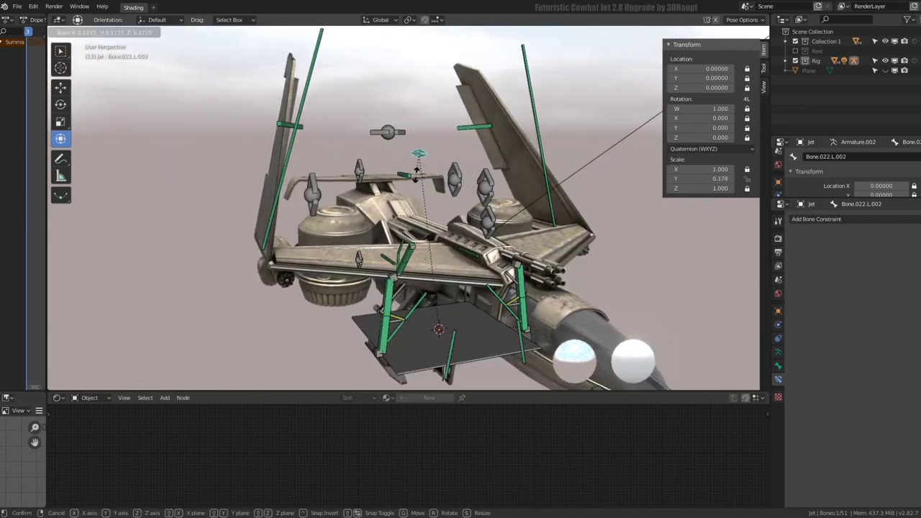
key("Escape")
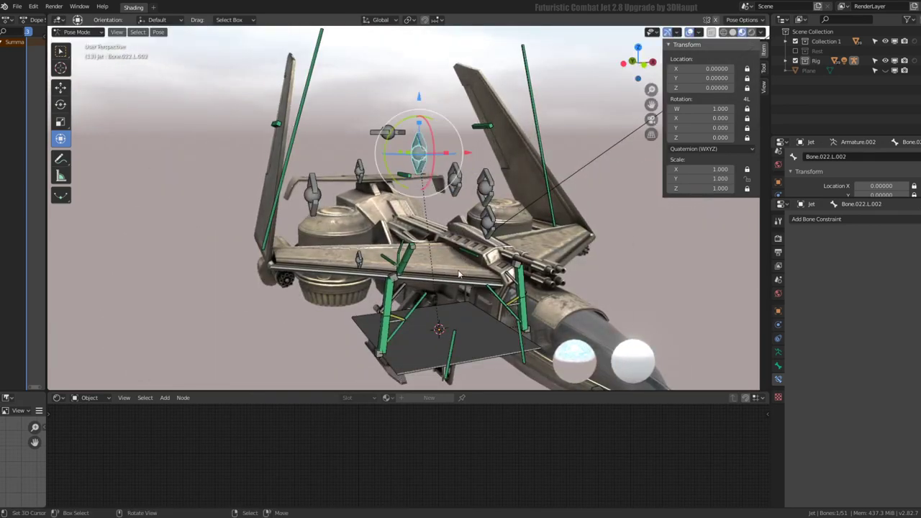
Step: Recheck Bone.022.R and Bone.022.L.003, then select the bone above the left engine and enter Edit Mode
left_click(320, 195)
key("s")
key("Escape")
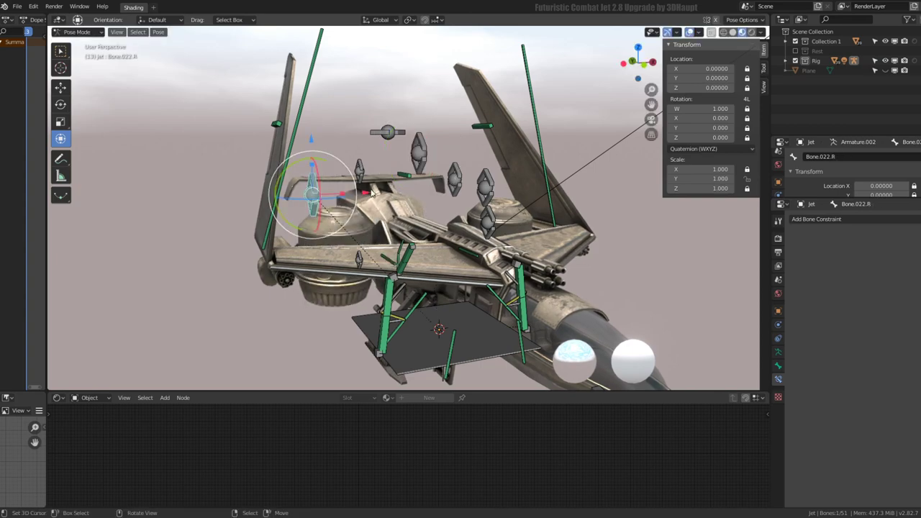
mouse_move(344, 125)
middle_mouse_down()
mouse_move(484, 161)
mouse_move(425, 175)
mouse_move(442, 198)
mouse_move(547, 238)
mouse_move(556, 256)
middle_mouse_up()
left_click(533, 181)
key("s")
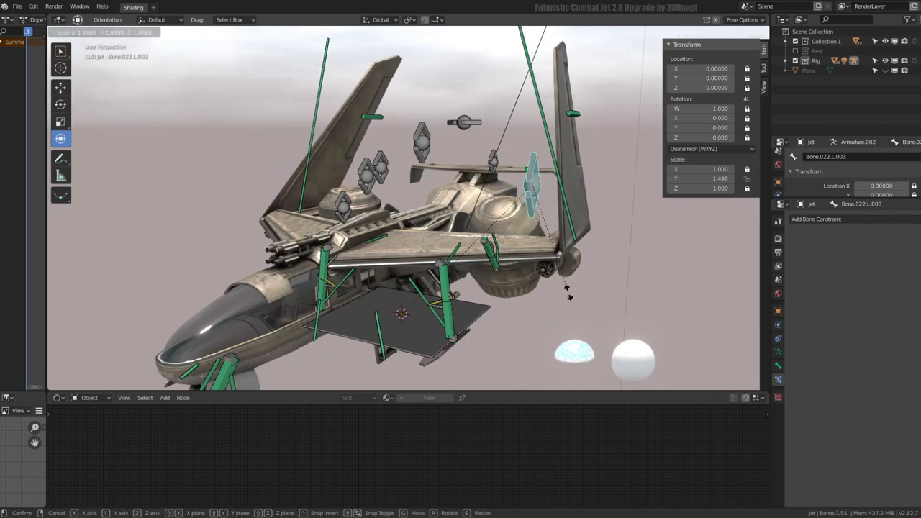
key("Escape")
middle_click_drag(394, 154, 424, 170)
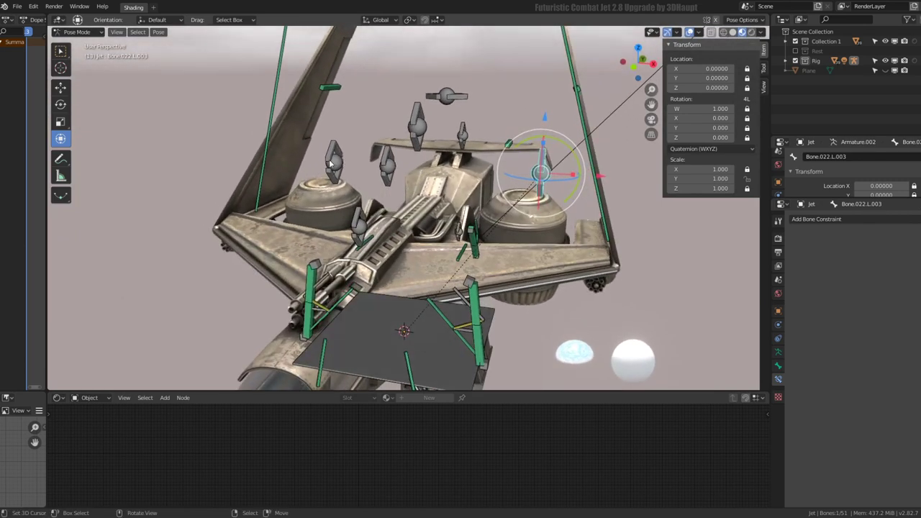
left_click(334, 159)
key("Tab")
Step: Duplicate the selected bone, then undo the unwanted duplicate
key("shift+d")
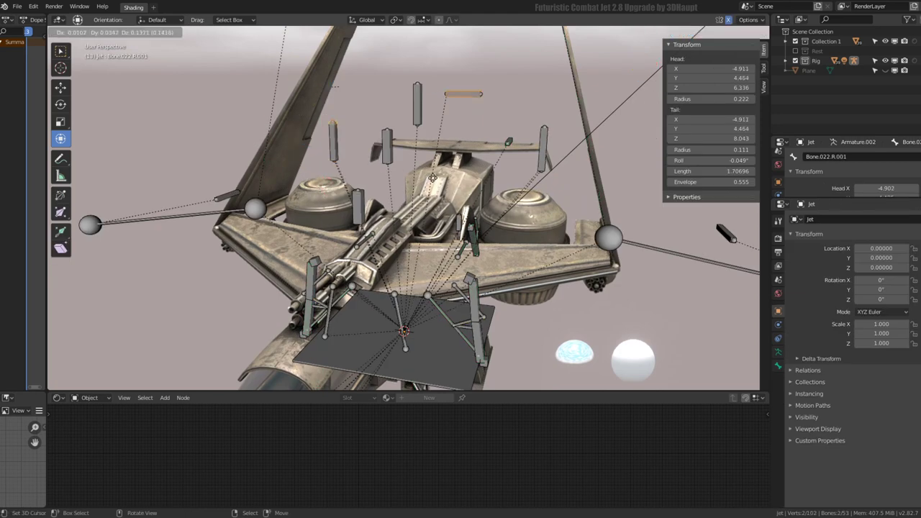
key("Escape")
key("ctrl+z")
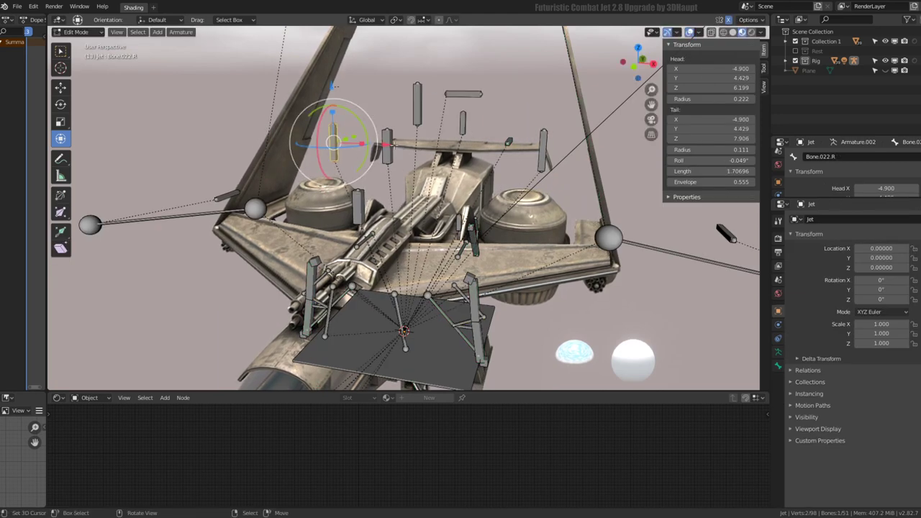
middle_click_drag(403, 216, 446, 209)
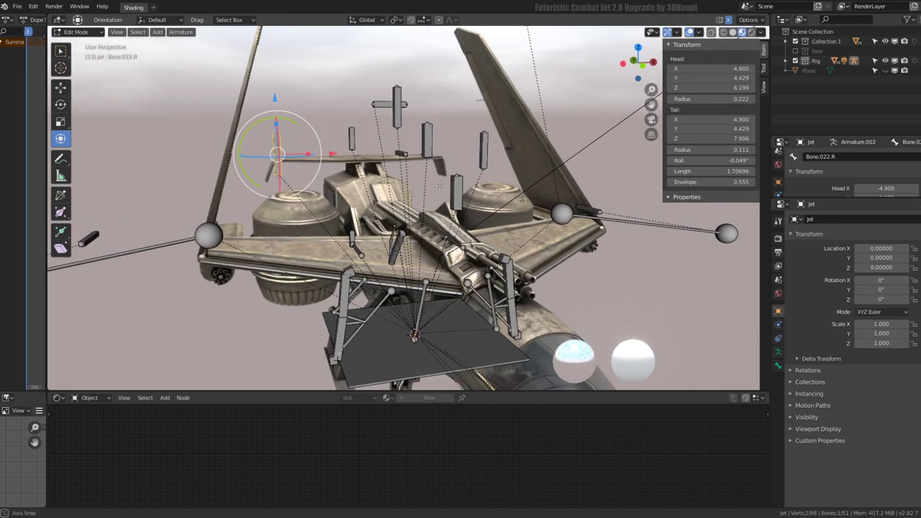
Step: Snap the 3D cursor to the midpoint of the two side control bones
left_click(482, 151)
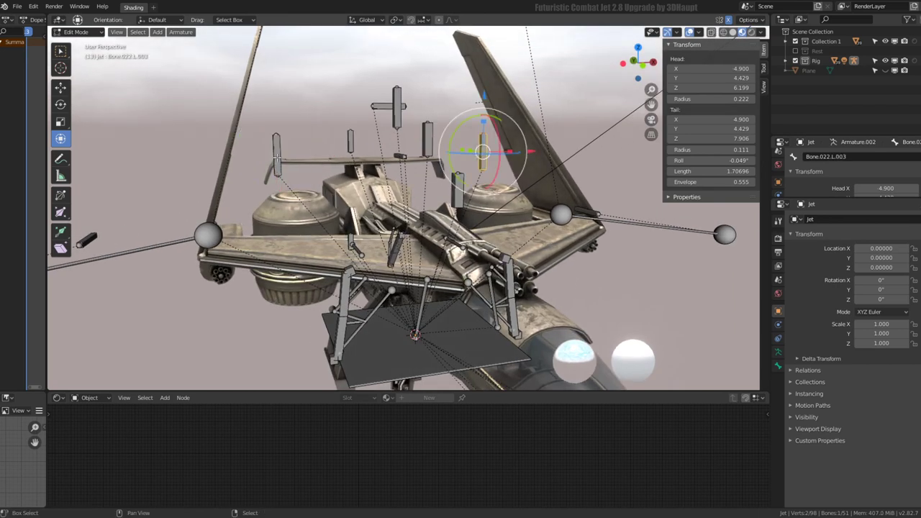
left_click(275, 155, "shift")
key("shift+s")
left_click(460, 156)
middle_click_drag(464, 162, 490, 169)
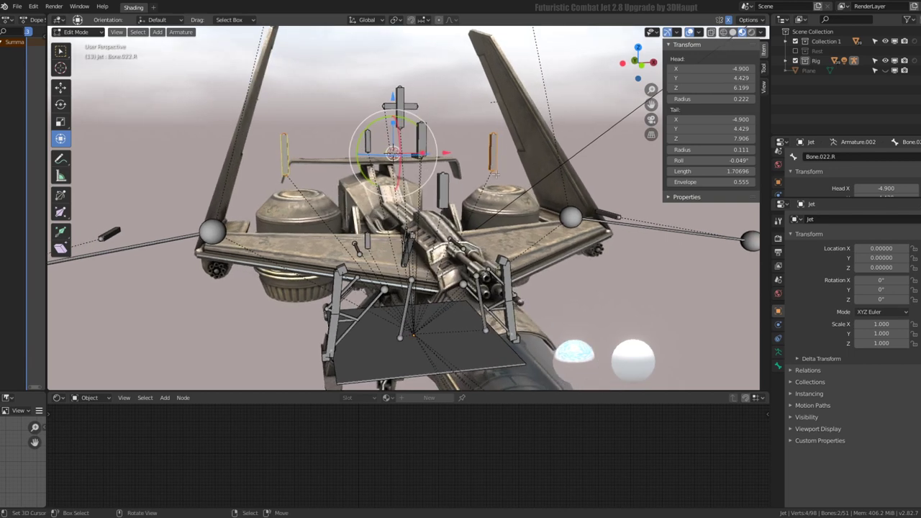
left_click(493, 170)
left_click(285, 174, "shift")
key("shift+s")
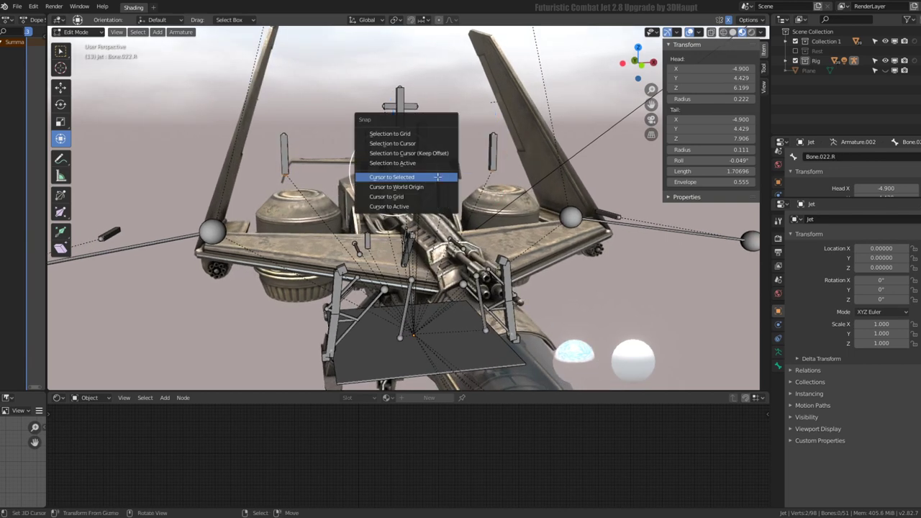
left_click(438, 176)
mouse_move(287, 146)
middle_mouse_down()
mouse_move(310, 155)
mouse_move(432, 151)
middle_mouse_up()
Step: Delete accidentally duplicated side bones and check the X-Axis Mirror tool setting
key("shift+d")
right_click(460, 149)
key("x")
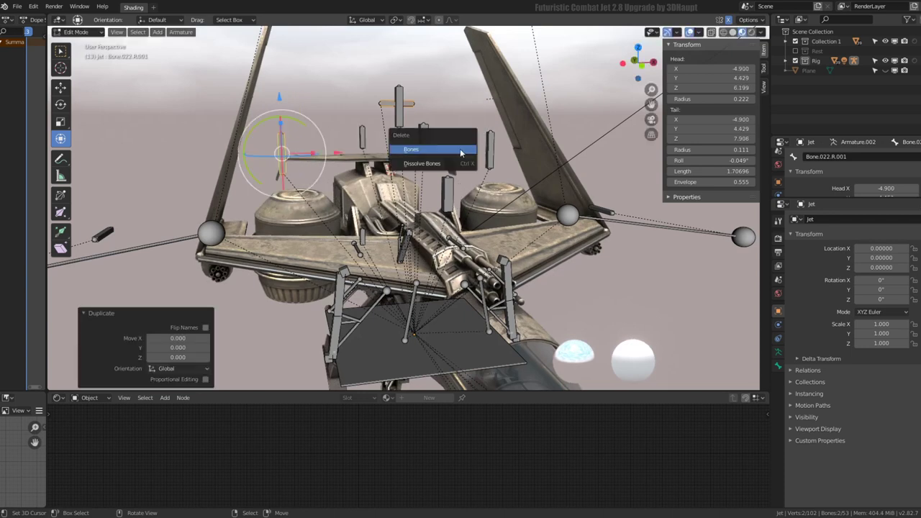
left_click(464, 150)
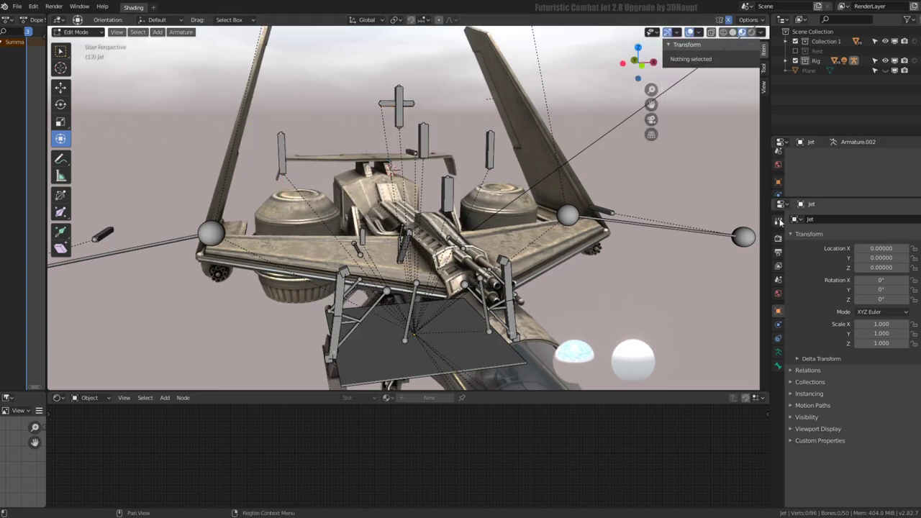
left_click(779, 222)
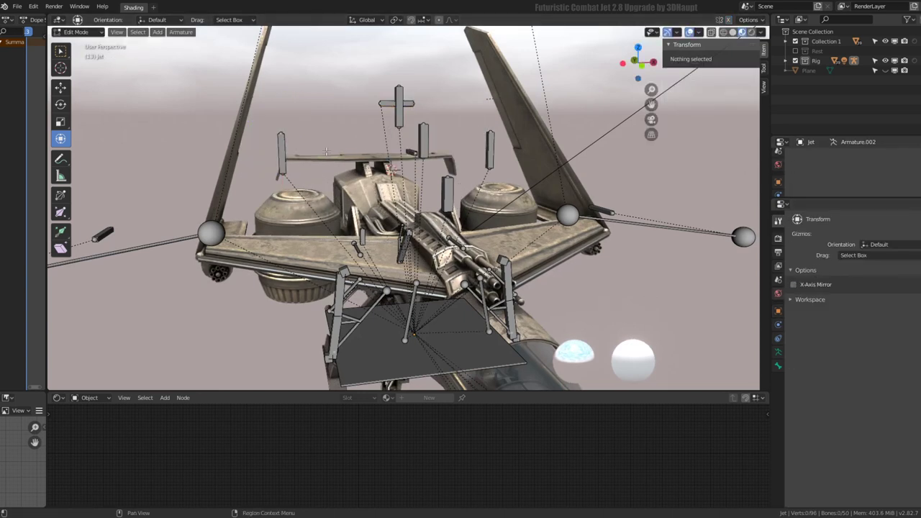
Step: Duplicate the right side control bone and snap the copy to the jet's centre line
left_click(291, 153)
key("shift+d")
right_click(353, 179)
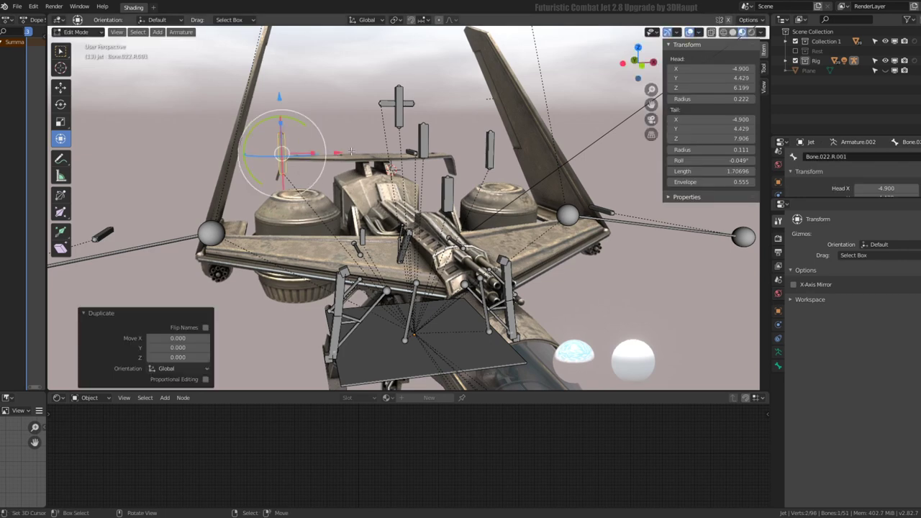
key("shift+s")
left_click(336, 118)
middle_click_drag(336, 123, 336, 164)
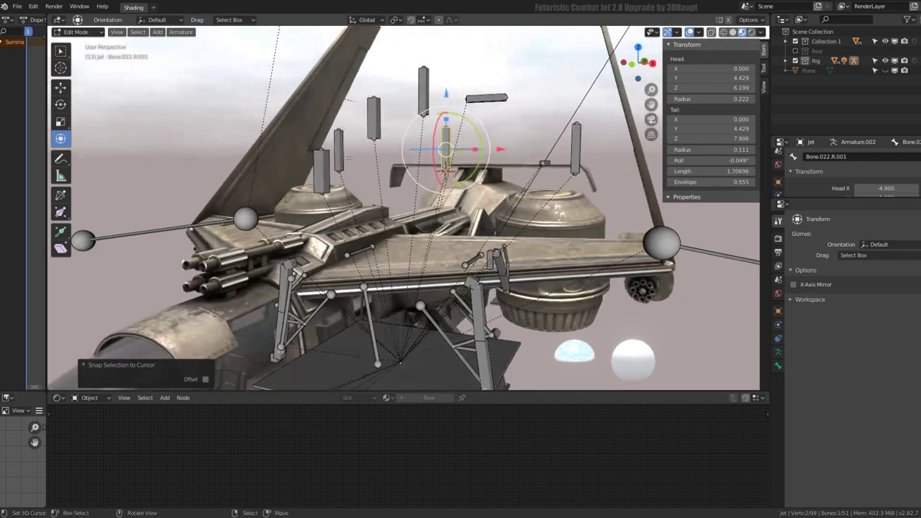
Step: Parent both side control bones to the central bone with Keep Offset
left_click(580, 148, "shift")
left_click(447, 140, "shift")
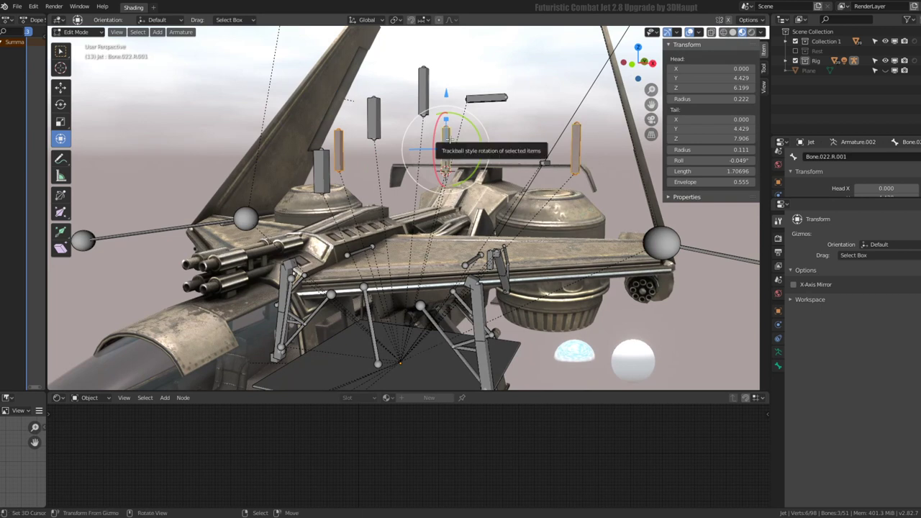
key("ctrl+p")
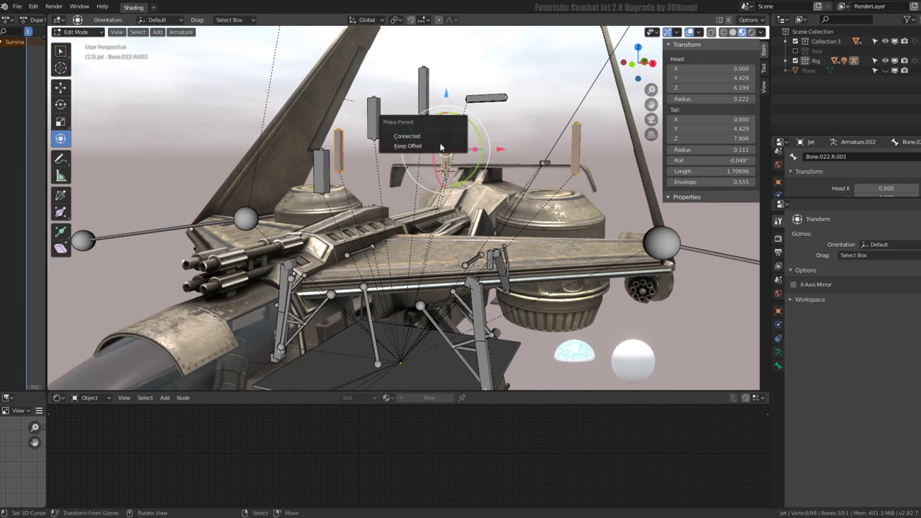
left_click(441, 146)
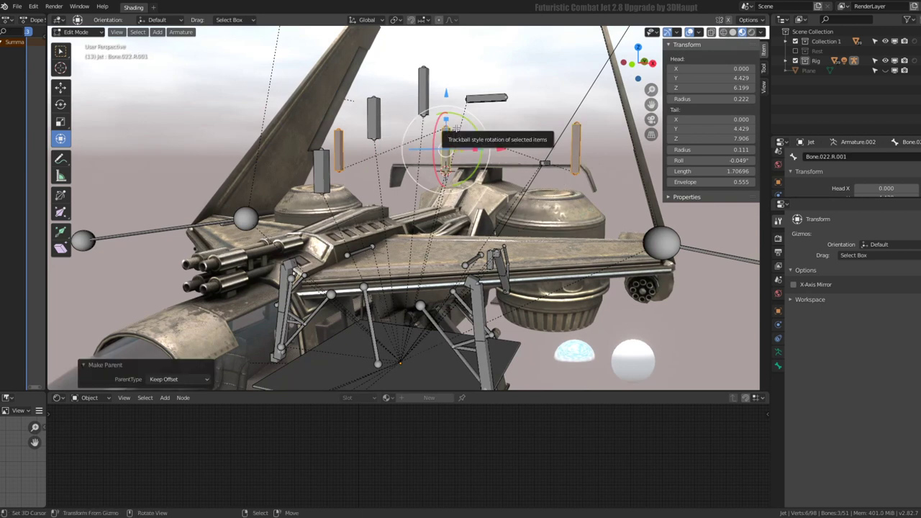
left_click(438, 135)
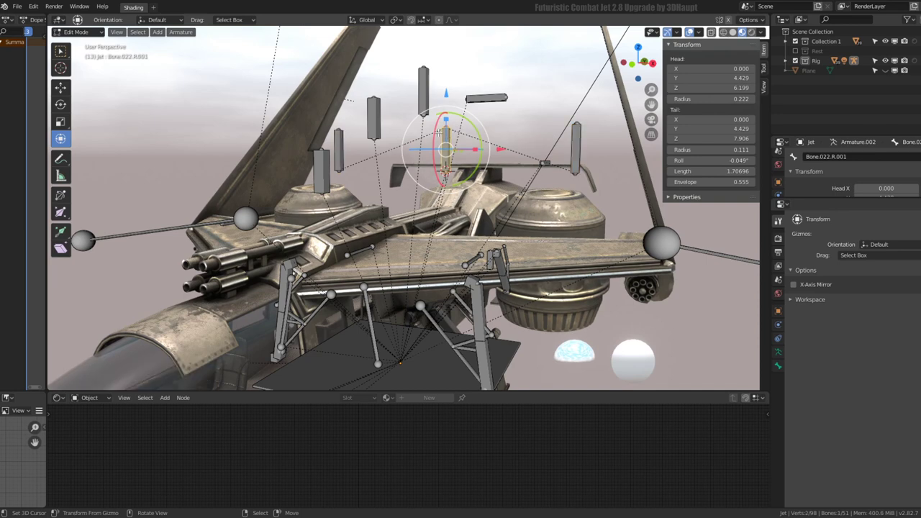
left_click_drag(436, 131, 433, 151)
middle_click_drag(464, 140, 459, 160)
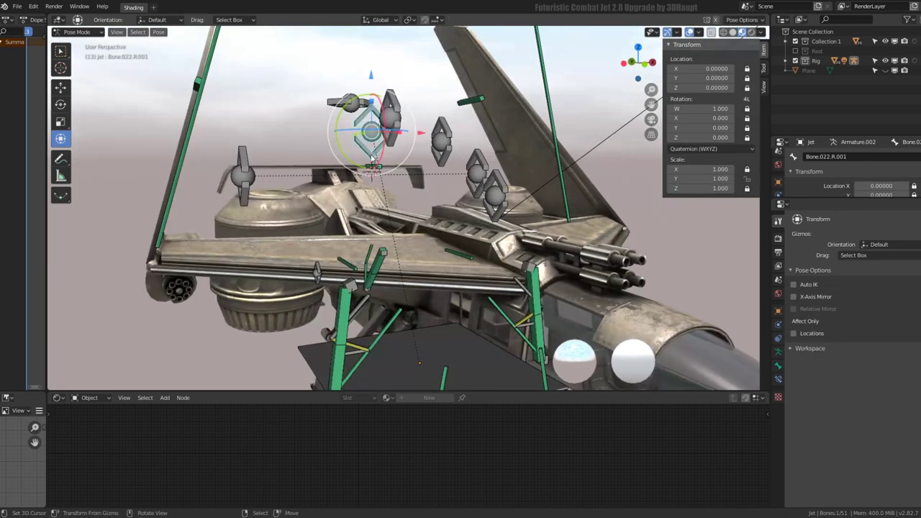
middle_click_drag(371, 156, 378, 155)
key("s")
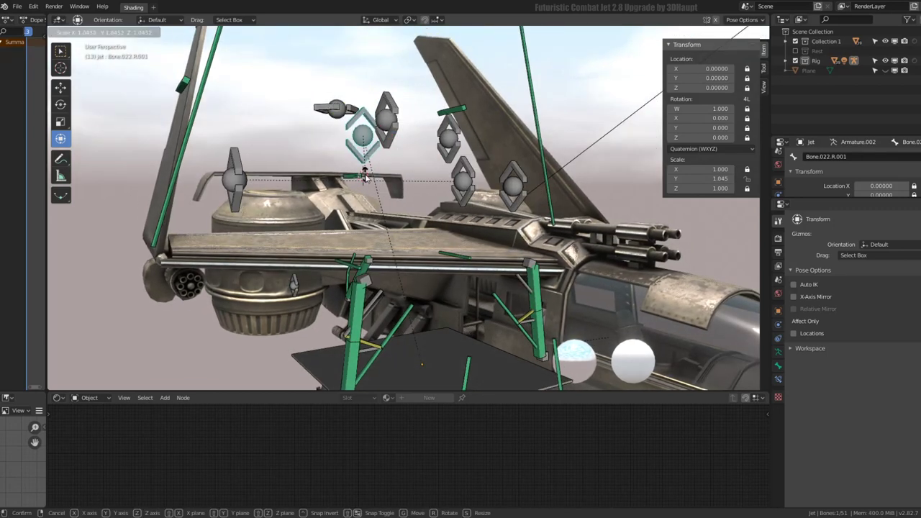
key("z")
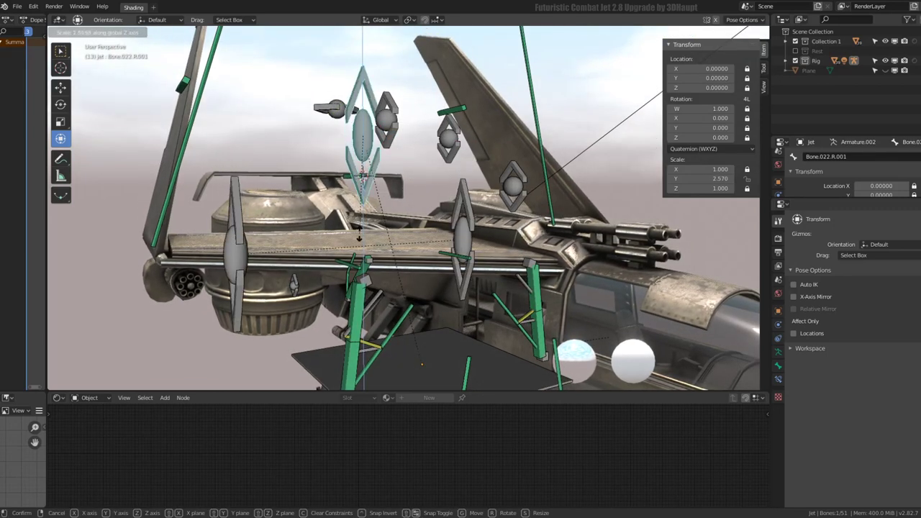
key("Escape")
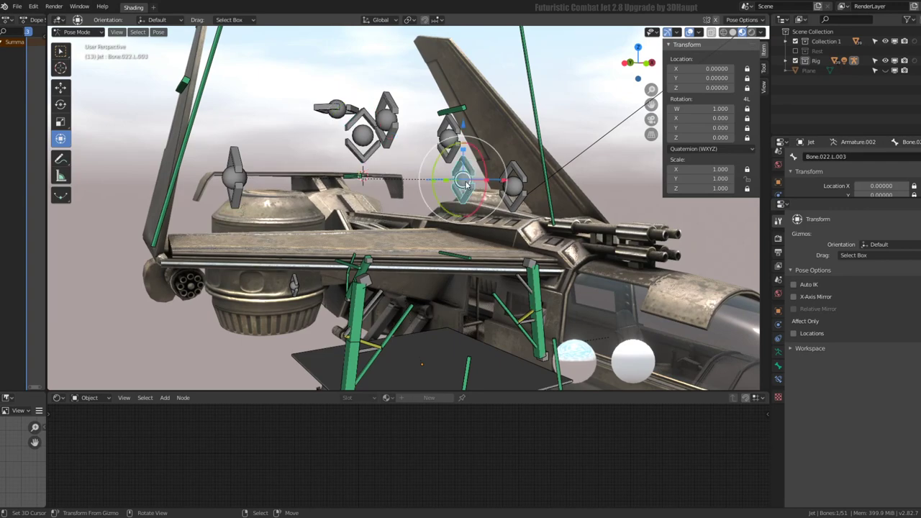
key("s")
key("z")
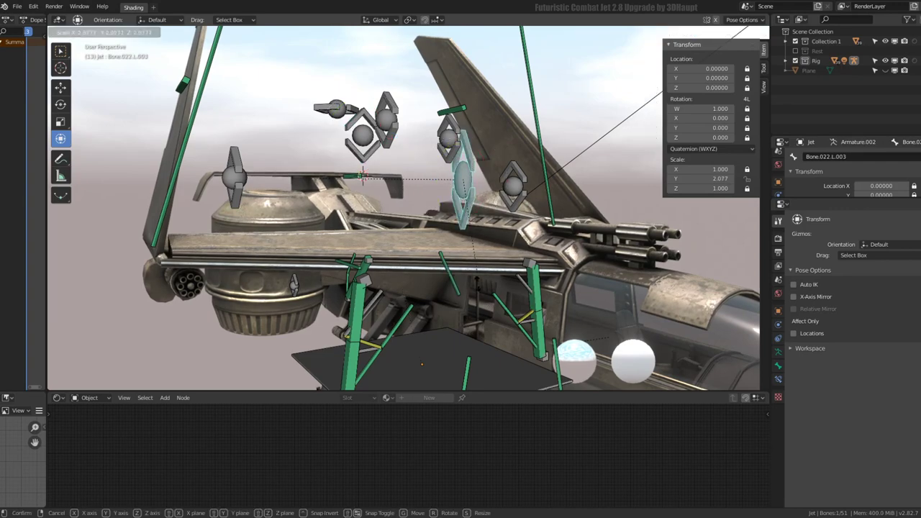
key("Escape")
middle_click_drag(460, 179, 416, 168)
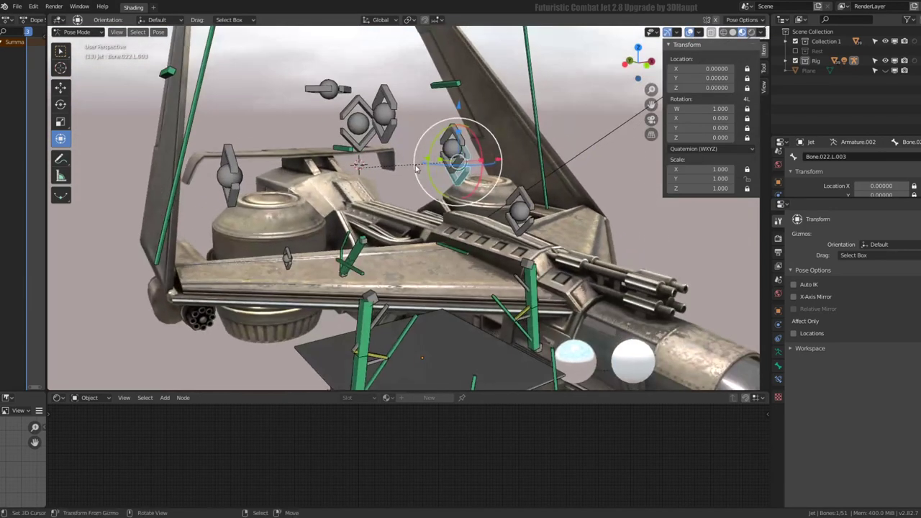
key("Tab")
key("Tab")
key("Tab")
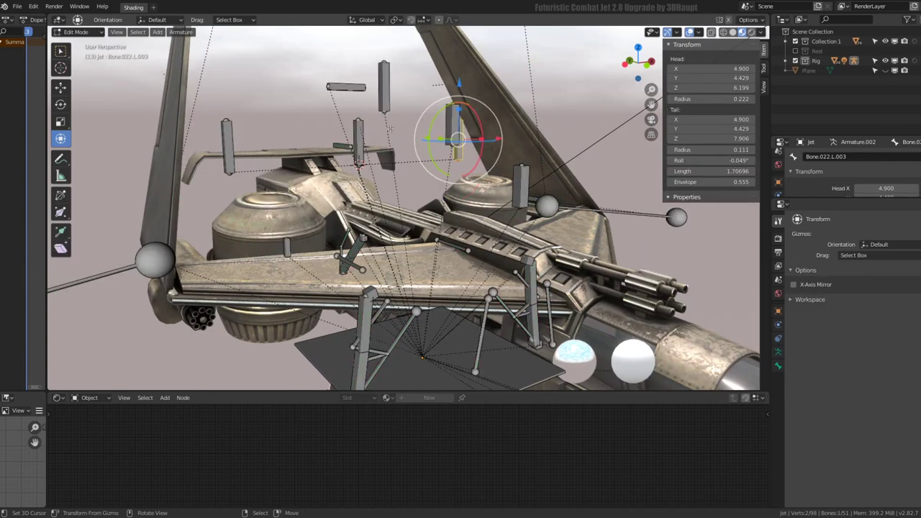
Step: Rotate the central control bone Bone.022.R.001 180° around X so it points upward
key("g")
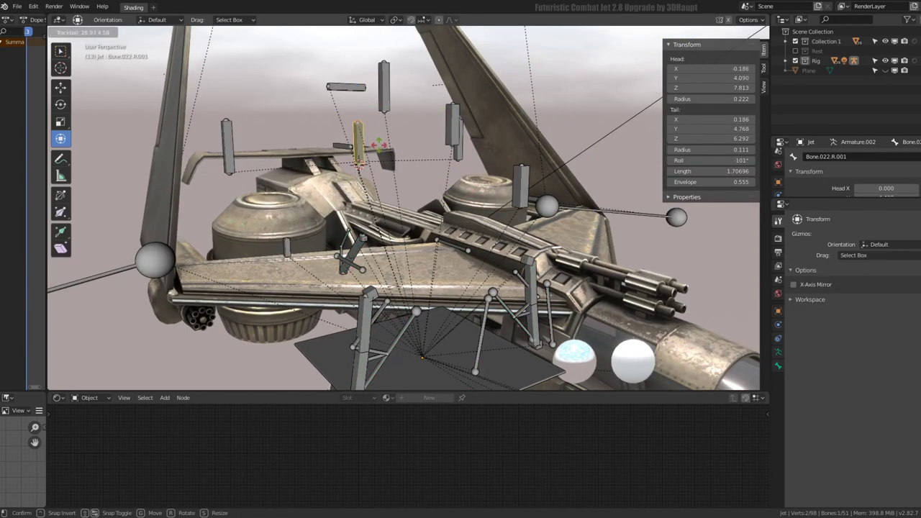
type("rx180")
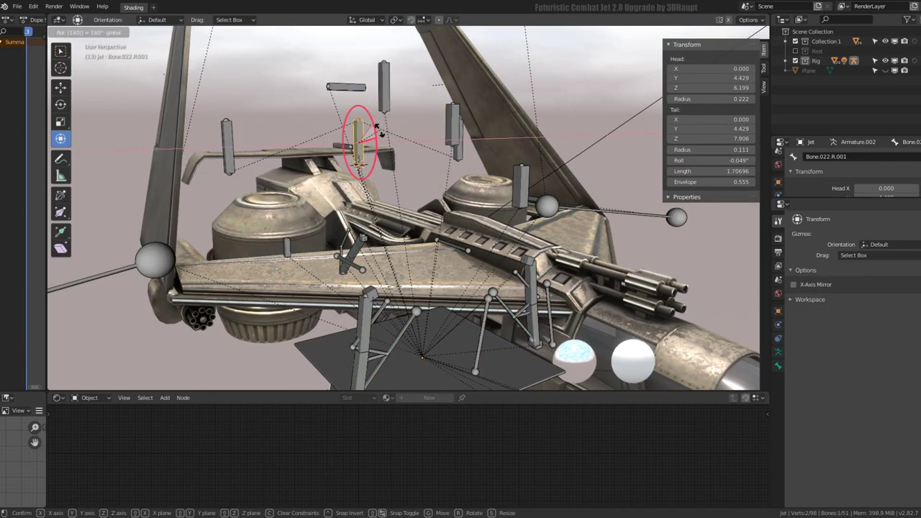
key("Return")
key("ctrl+Tab")
mouse_move(379, 129)
middle_mouse_down()
mouse_move(372, 159)
mouse_move(393, 147)
middle_mouse_up()
key("ctrl+Tab")
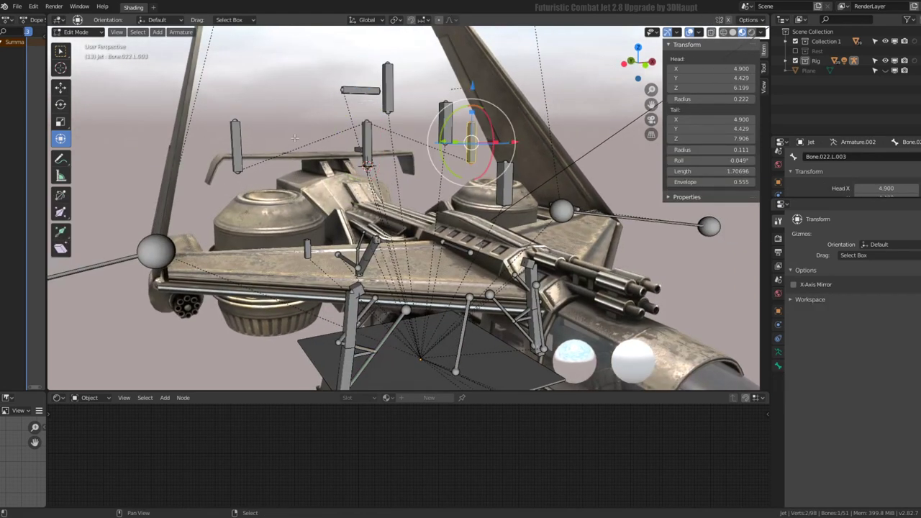
Step: Parent the central control bone to the root bone Bone.003, keeping its offset
scroll(419, 304, "down", 5)
left_click(454, 286, "shift")
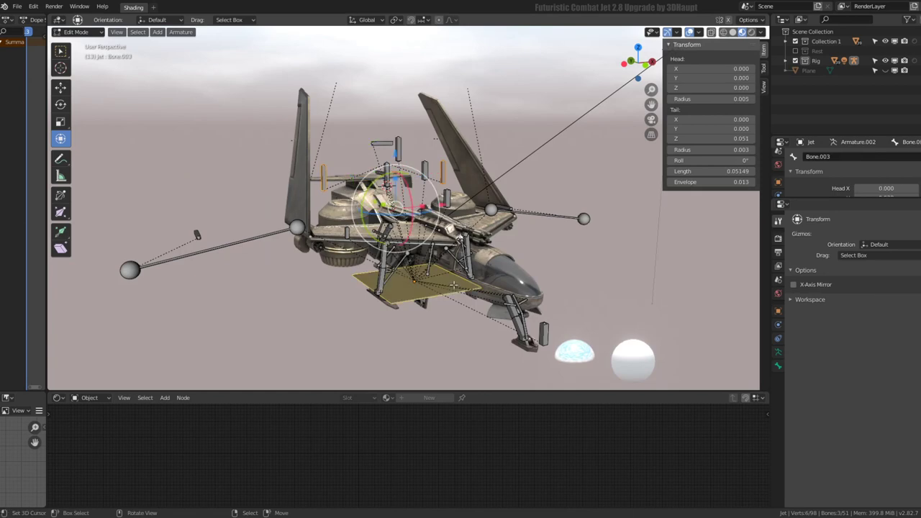
key("ctrl+p")
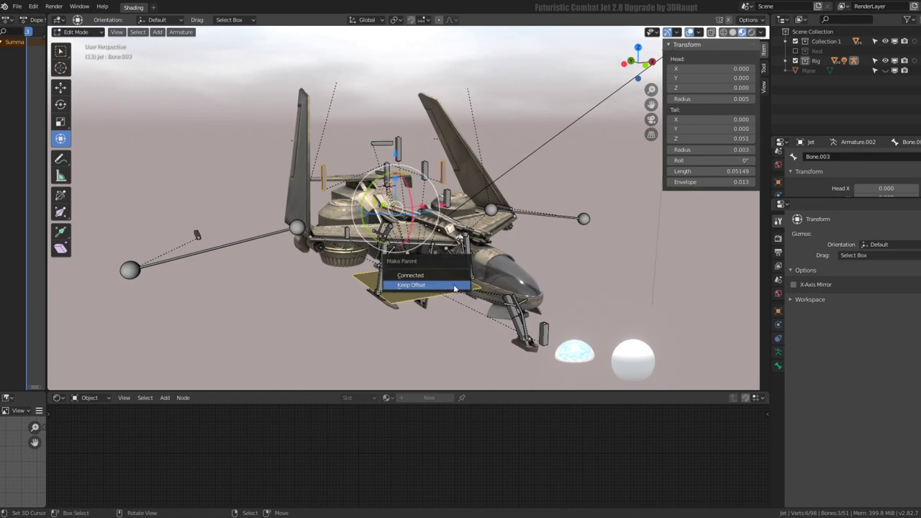
left_click(454, 285)
scroll(454, 289, "up", 4)
key("ctrl+Tab")
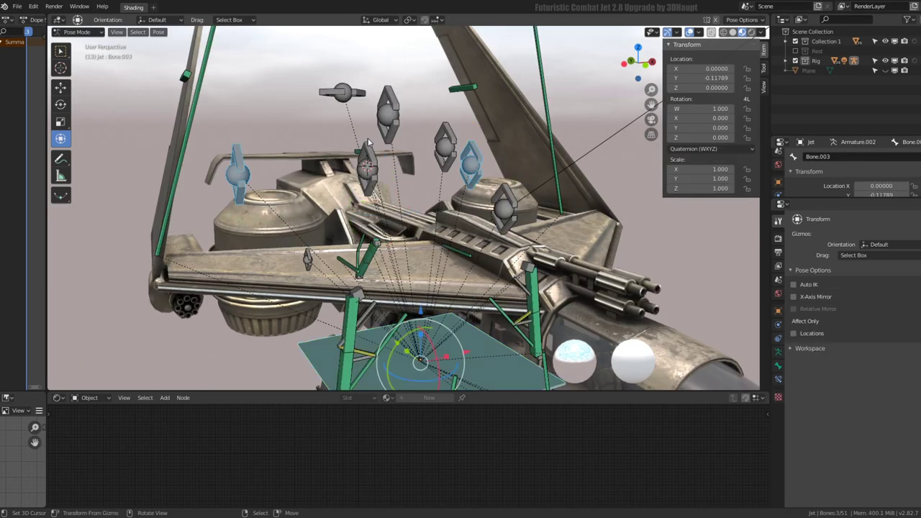
left_click(374, 153)
middle_click_drag(387, 131, 441, 129)
key("a")
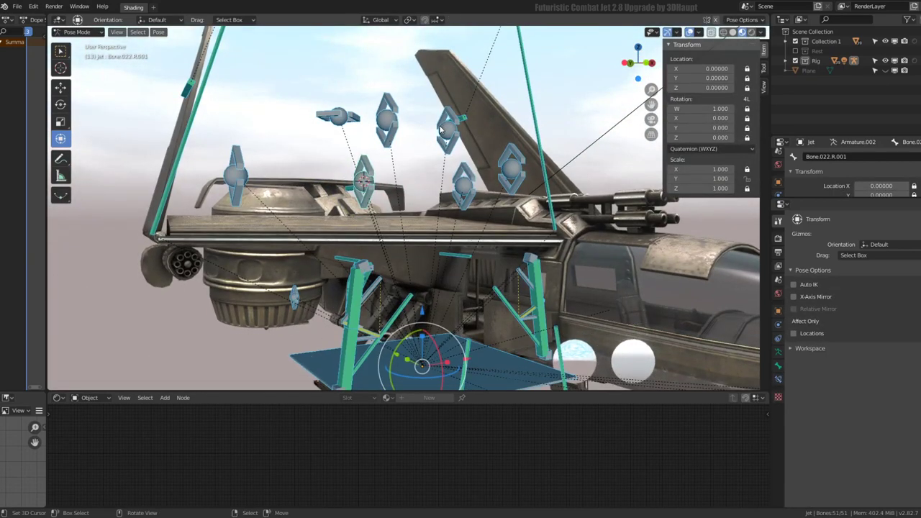
left_click(370, 170)
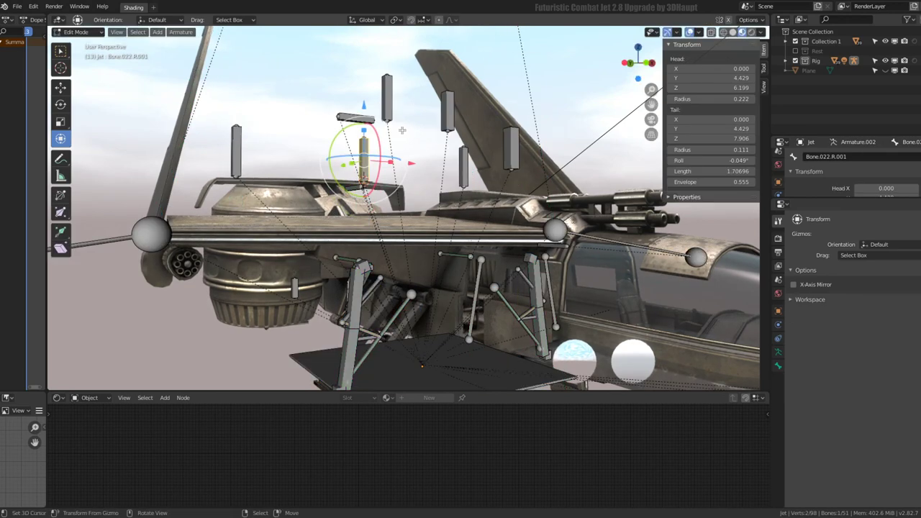
key("s")
key("Escape")
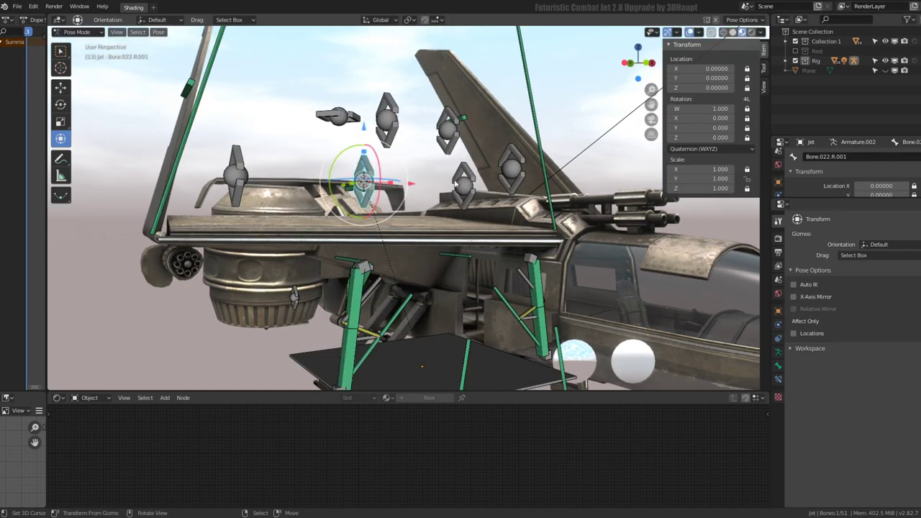
left_click(469, 175)
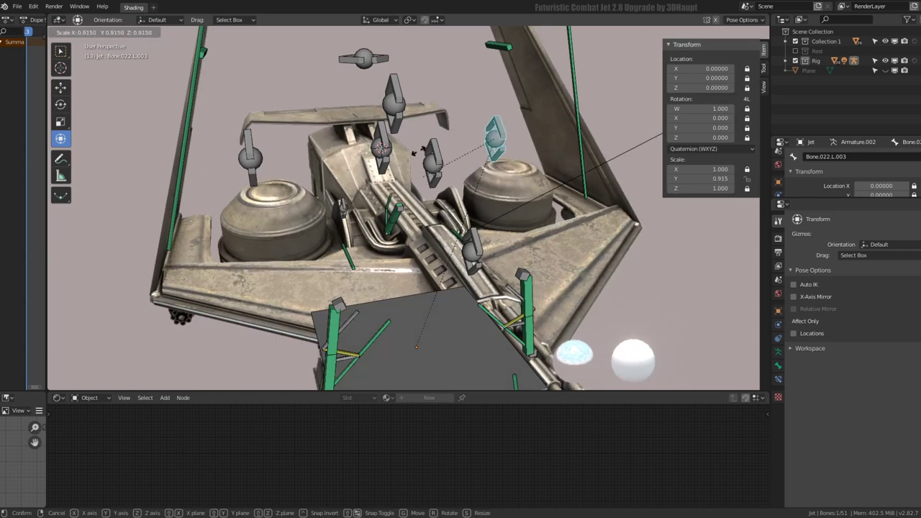
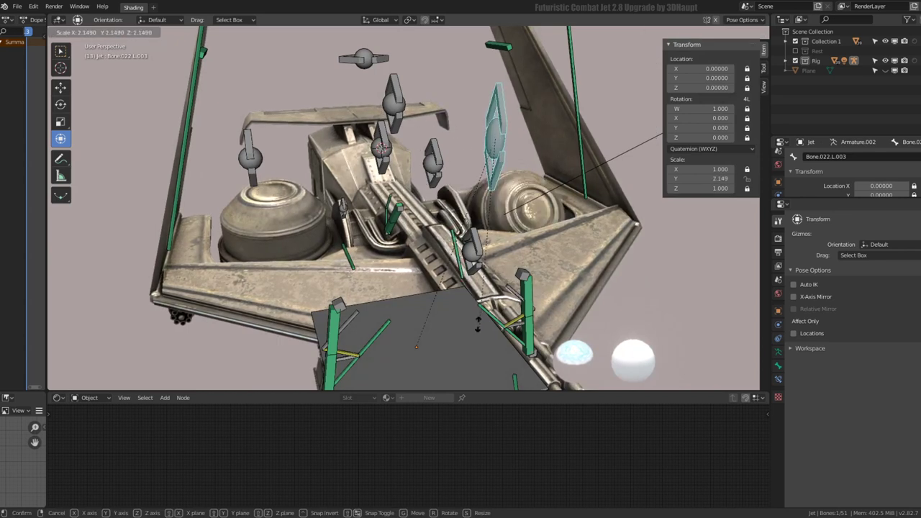
Step: Abandon the trial scaling and add a Copy Scale constraint to Bone.022.L.003
key("Escape")
key("s")
key("Escape")
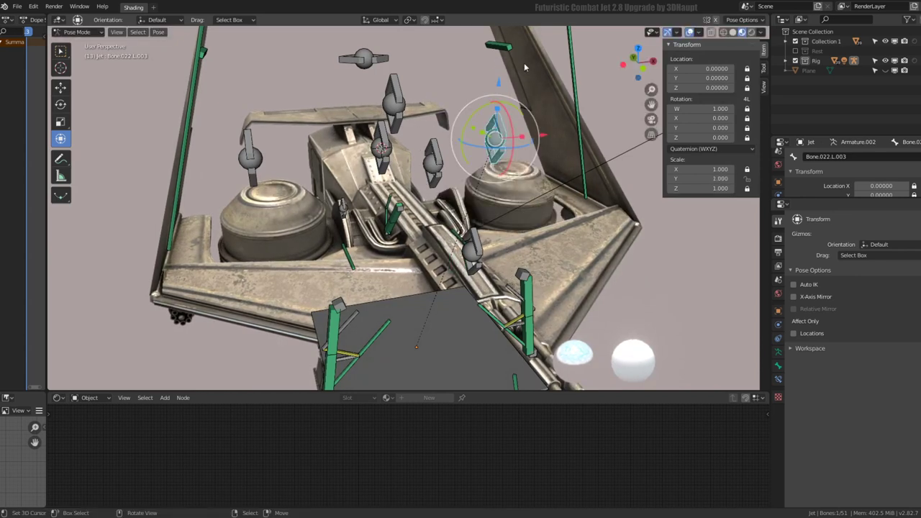
left_click(779, 366)
left_click(779, 352)
left_click(780, 379)
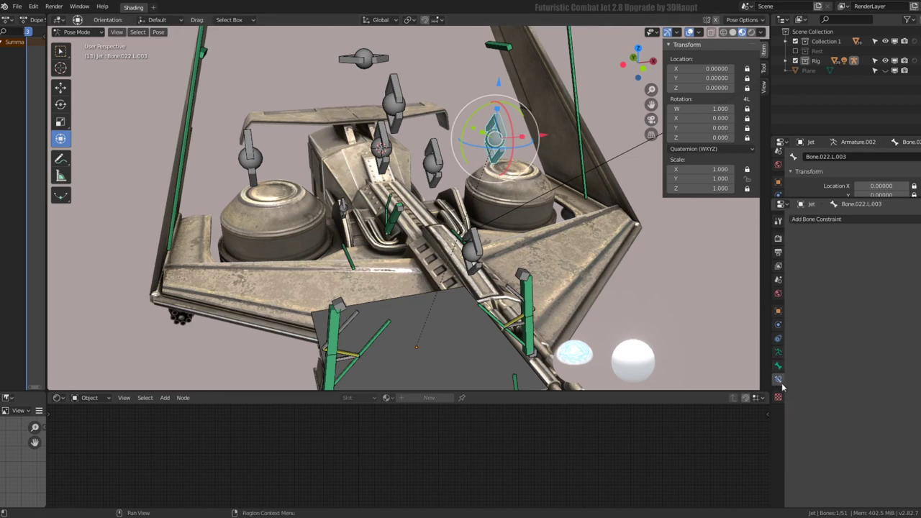
left_click(841, 221)
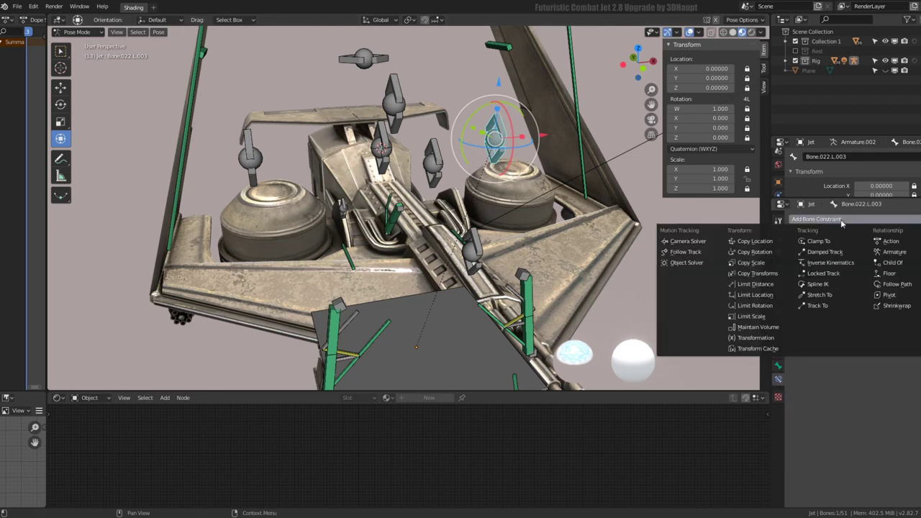
left_click(759, 265)
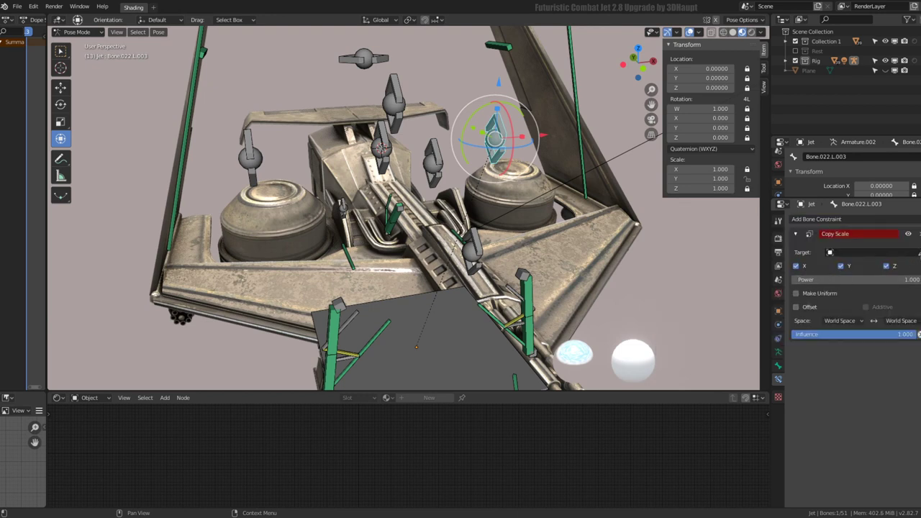
Step: Target the Jet rig's Bone.022.R.001 in the constraint, test it, and enable Offset
left_click(506, 115)
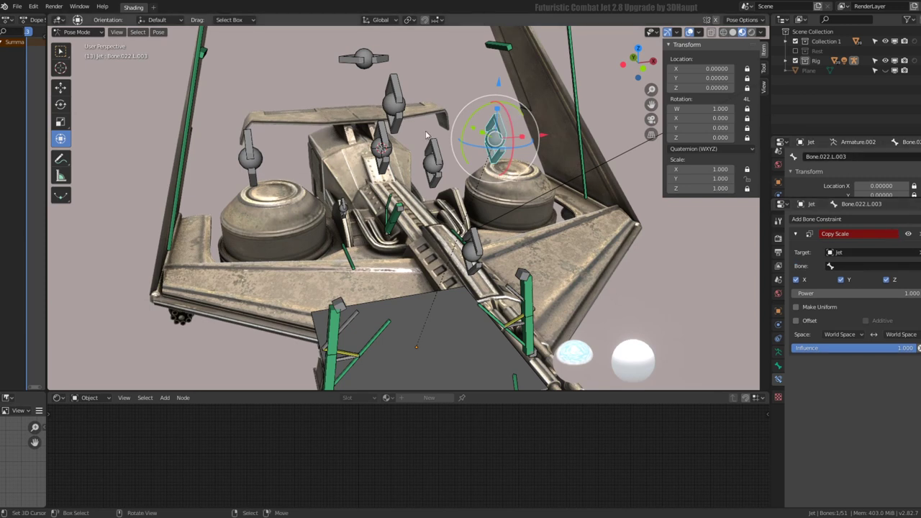
left_click(382, 149)
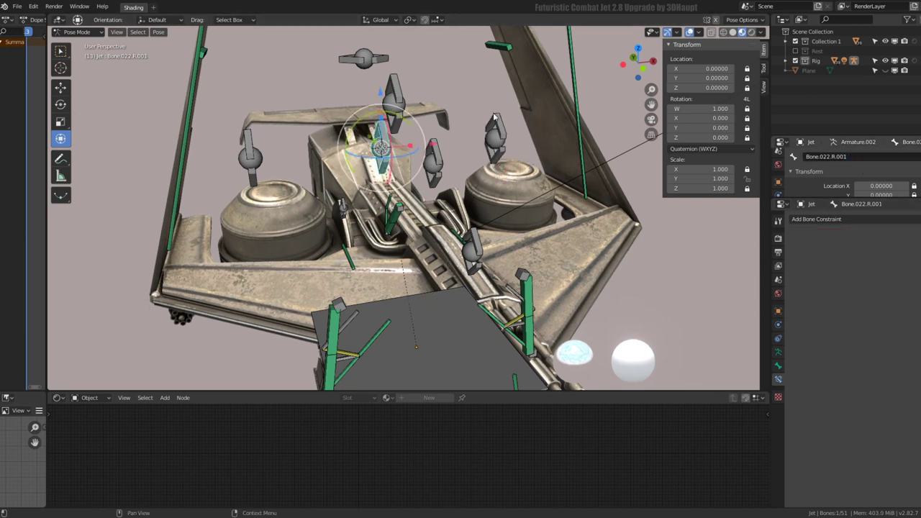
left_click(495, 134)
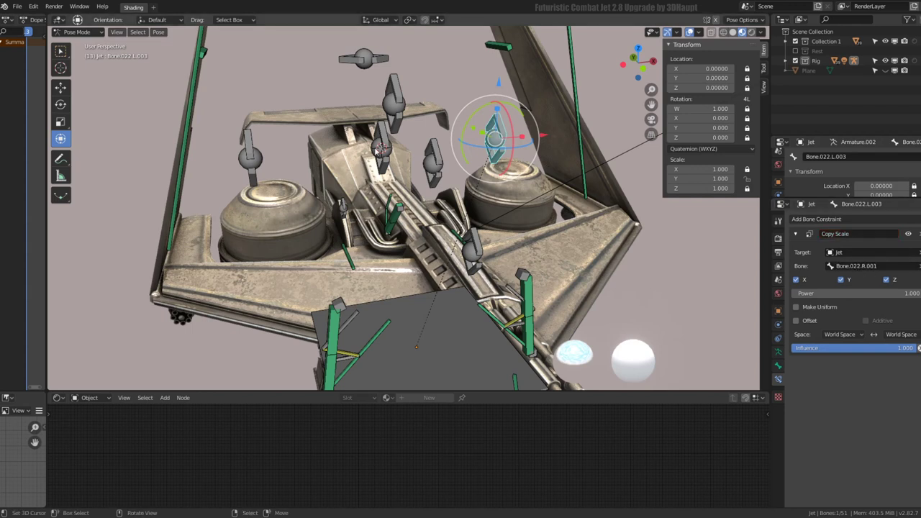
left_click(382, 149)
key("s")
left_click(412, 96)
left_click(495, 135)
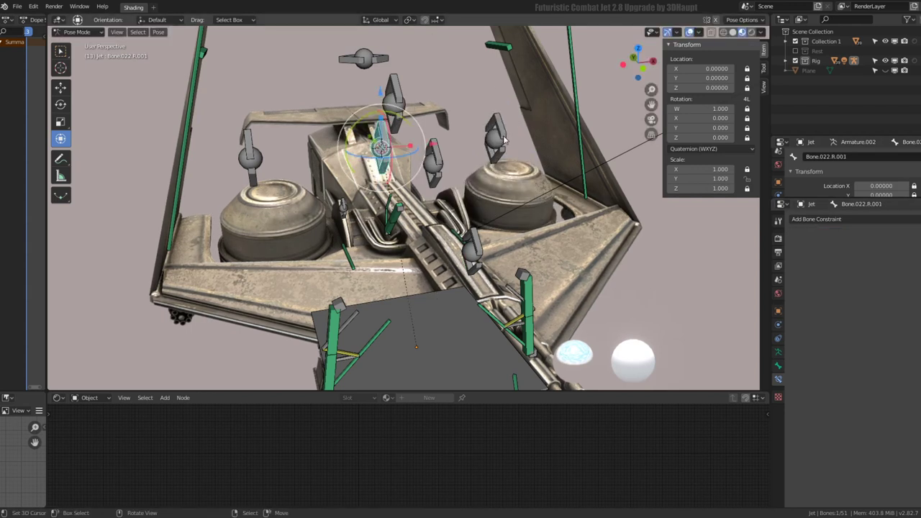
left_click(796, 321)
Step: Test-scale Bone.022.R.001, then select Bone.022.R together with Bone.022.L.003
key("s")
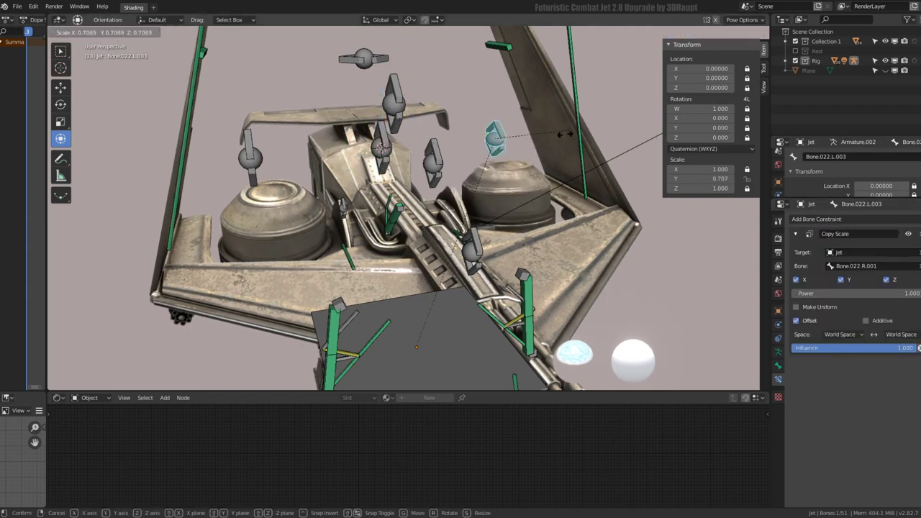
key("Escape")
left_click(391, 137)
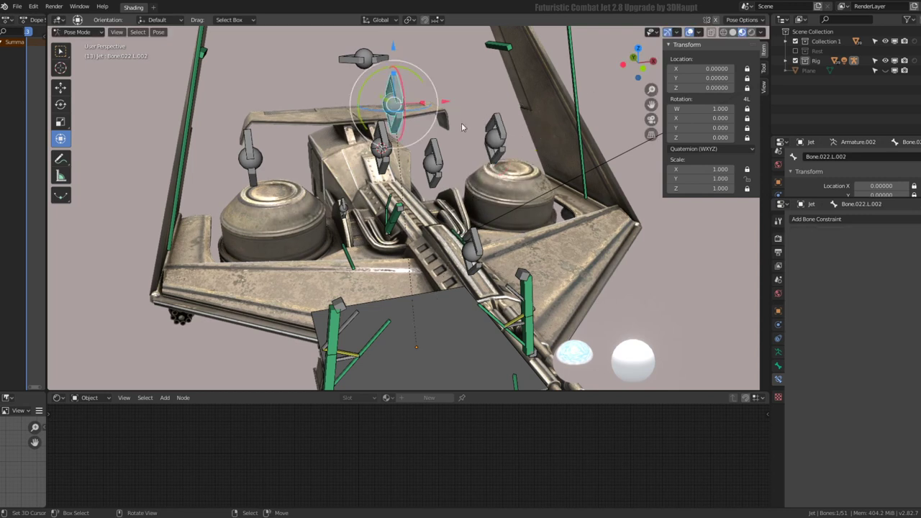
left_click(382, 147)
key("s")
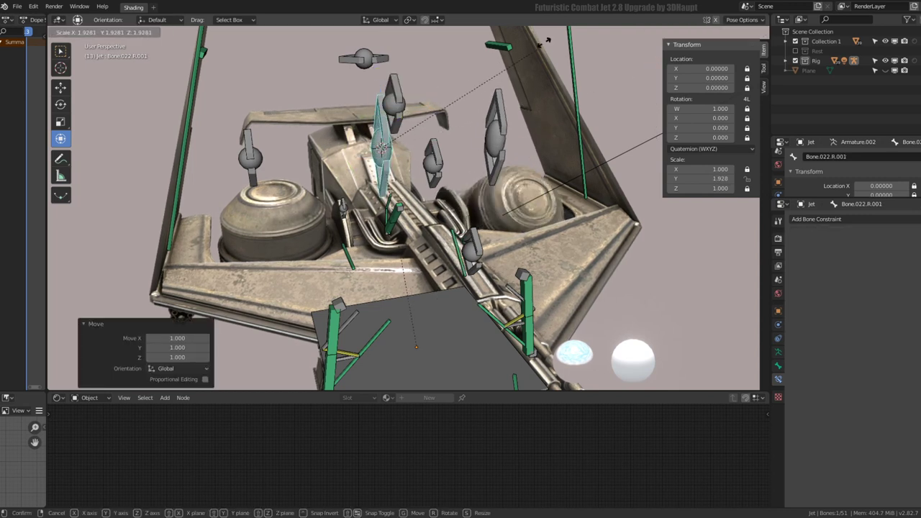
key("Escape")
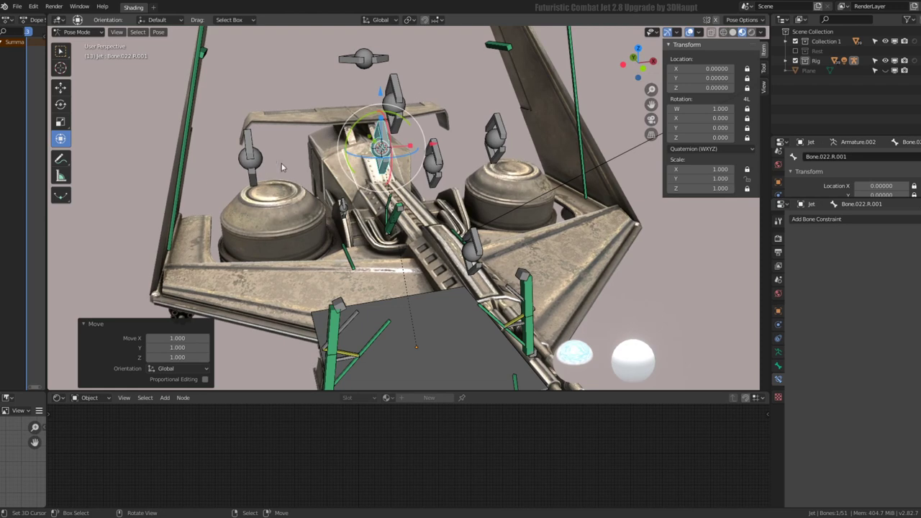
left_click(263, 164)
left_click(500, 139, "shift")
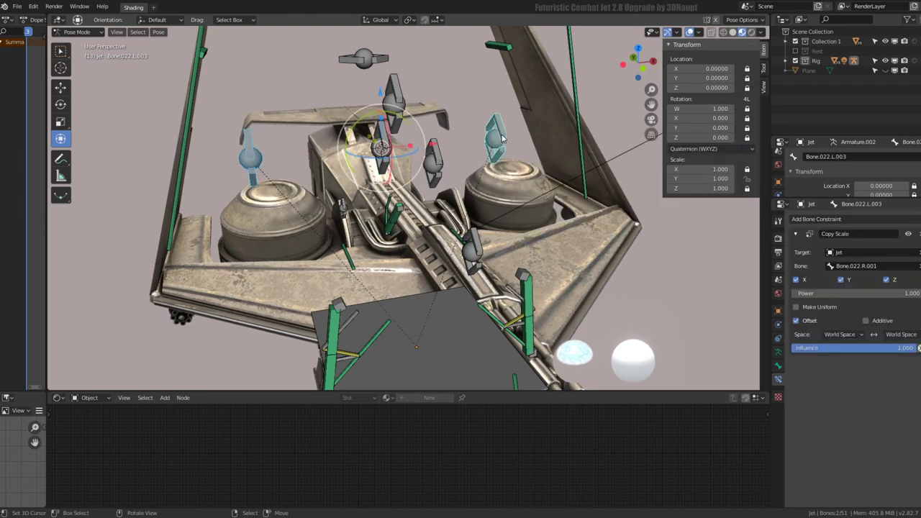
Step: Test-scale Bone.022.R.001, Bone.022.L.003 and Bone.022.R, cancelling each trial
left_click(380, 148)
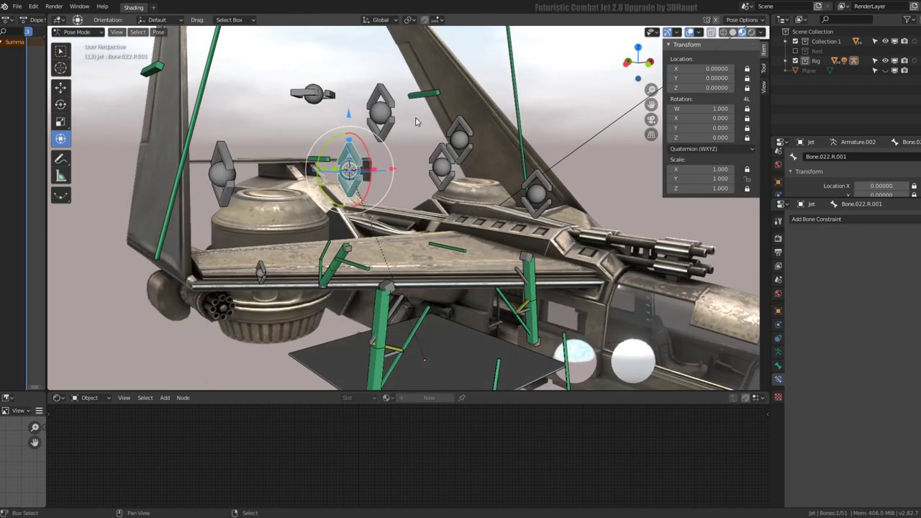
middle_click_drag(380, 147, 446, 136)
key("s")
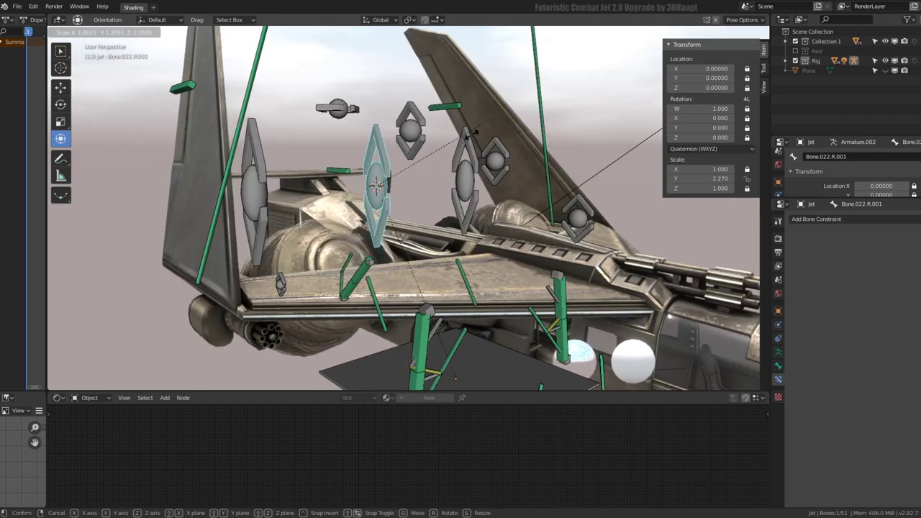
key("Escape")
left_click(464, 173)
key("s")
middle_click_drag(436, 155, 407, 166)
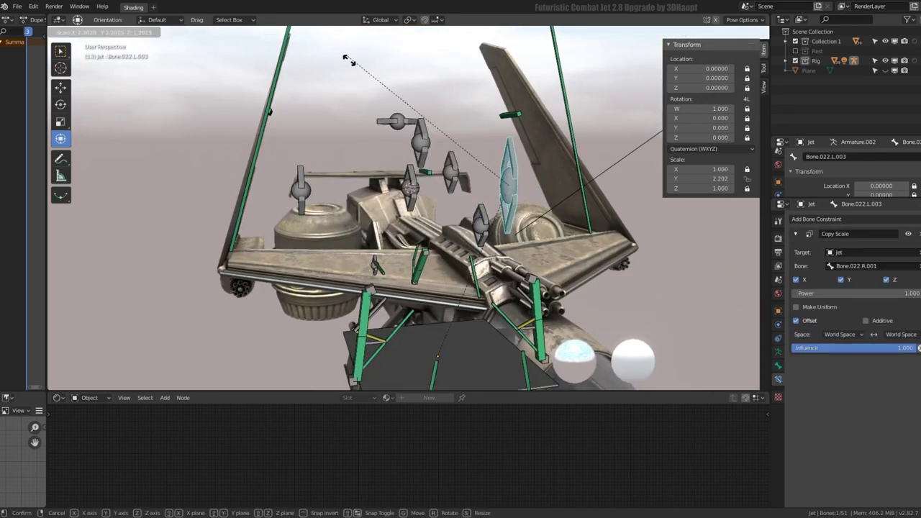
key("Escape")
left_click(295, 188)
middle_click_drag(295, 189, 432, 186)
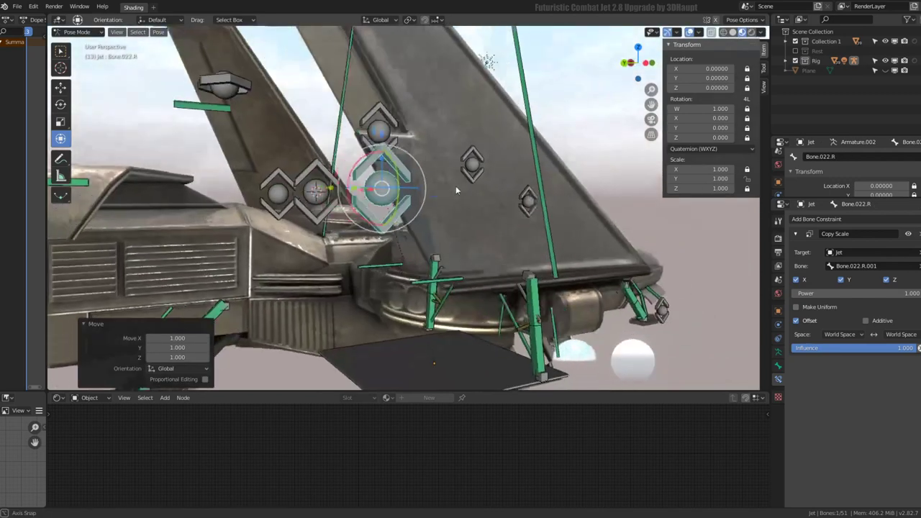
key("s")
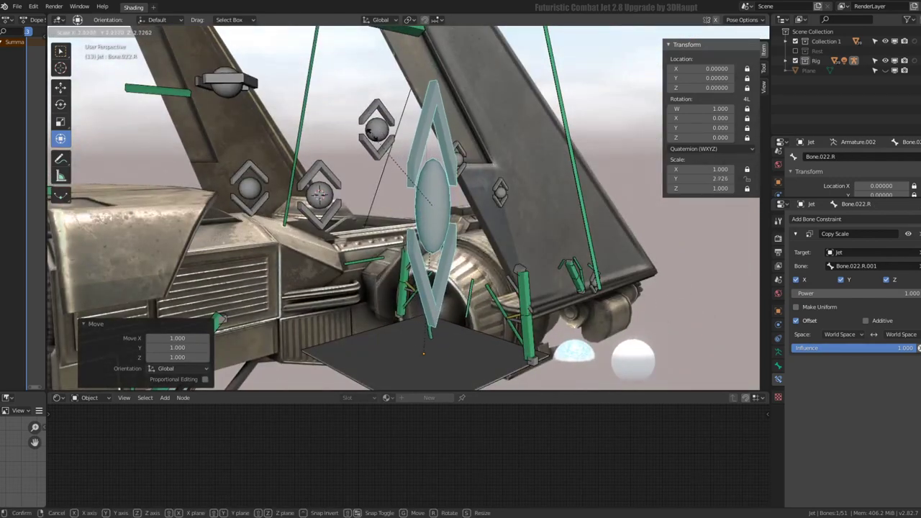
key("Escape")
Step: Test-scale Bone.022.R.001 and Bone.022.L, watching the wings swing out and fold back
middle_click_drag(377, 147, 389, 178)
left_click(389, 179)
key("s")
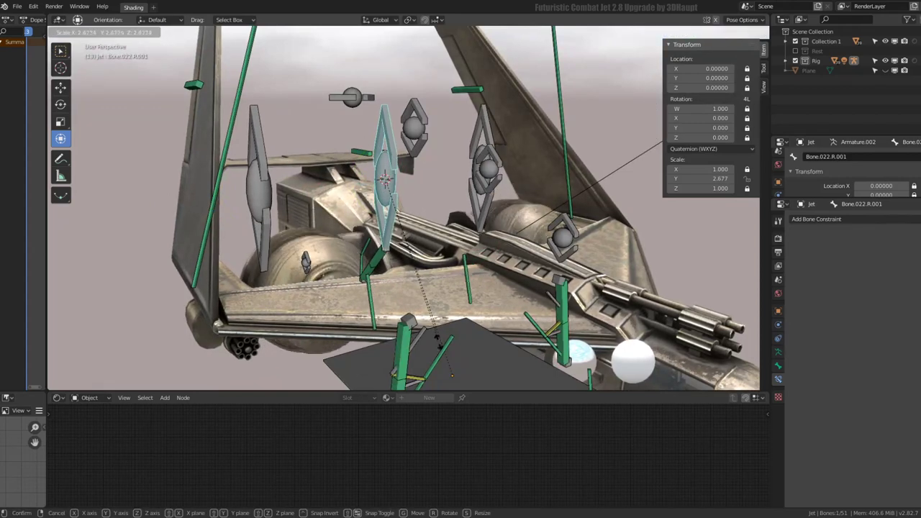
key("Escape")
scroll(466, 186, "down", 5)
mouse_move(432, 187)
middle_mouse_down()
mouse_move(466, 185)
mouse_move(443, 151)
middle_mouse_up()
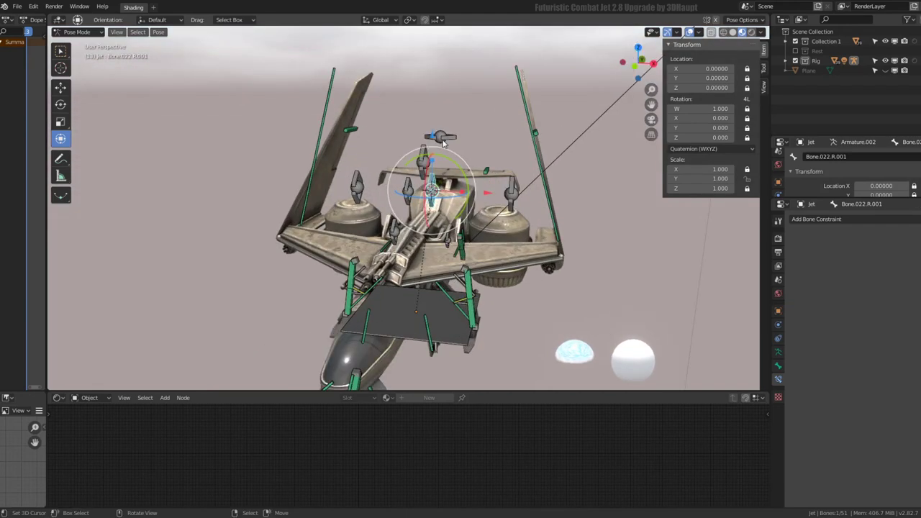
left_click(439, 147)
key("s")
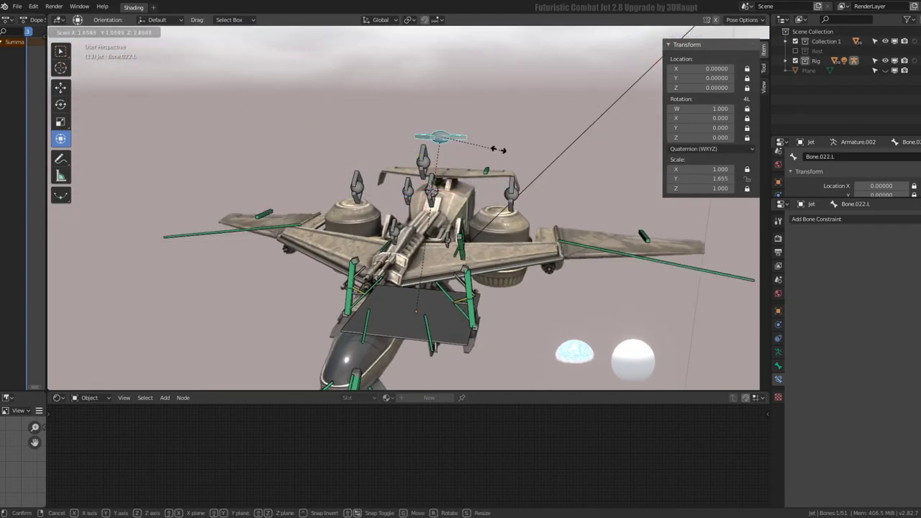
key("Escape")
middle_click_drag(486, 153, 494, 151)
key("s")
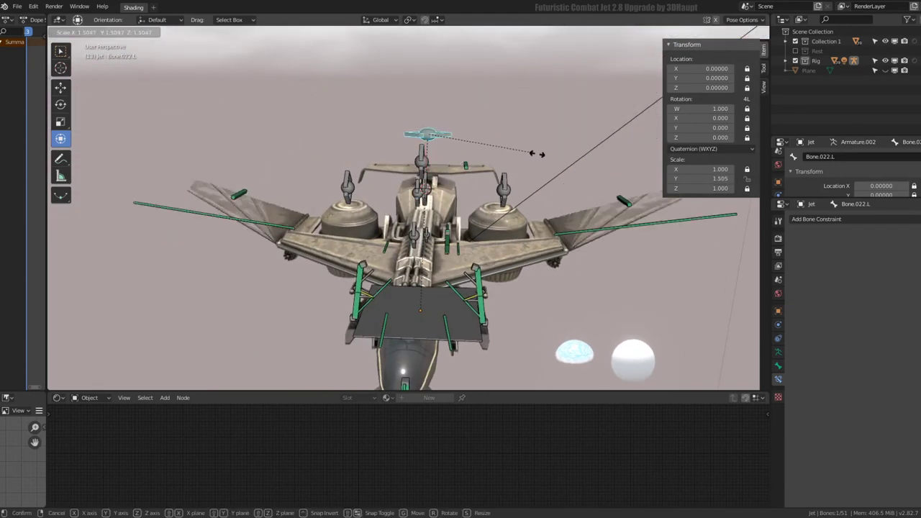
key("Escape")
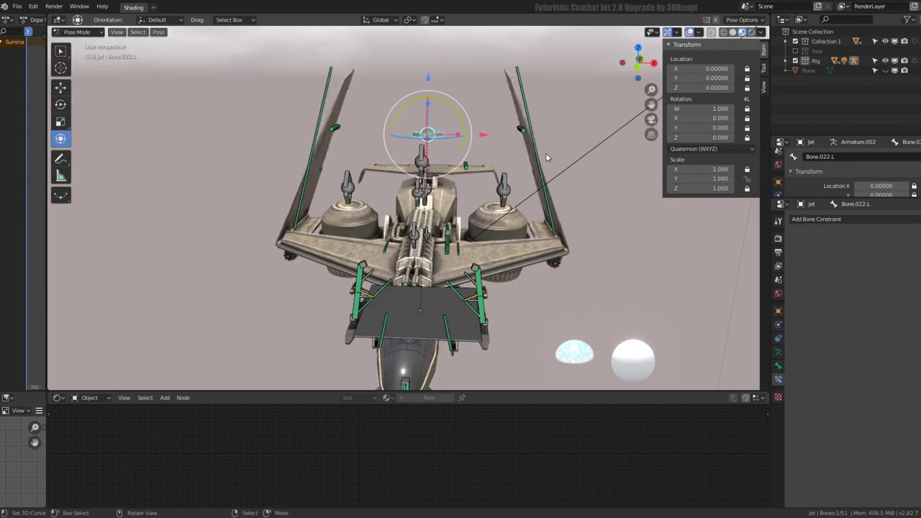
Step: Test-scale Bone.022.L.002, then switch the rig into Edit Mode
scroll(504, 181, "up", 5)
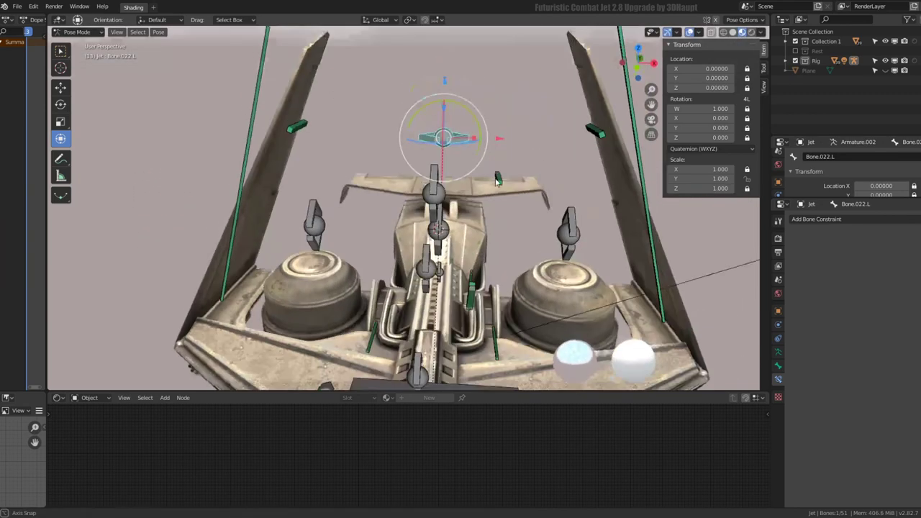
middle_click_drag(497, 216, 534, 168)
middle_click_drag(589, 162, 467, 188)
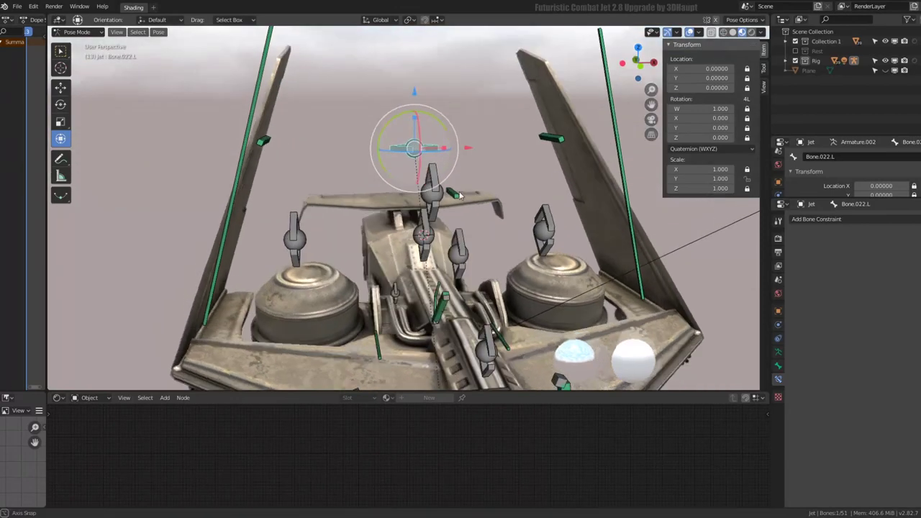
left_click(424, 188)
key("s")
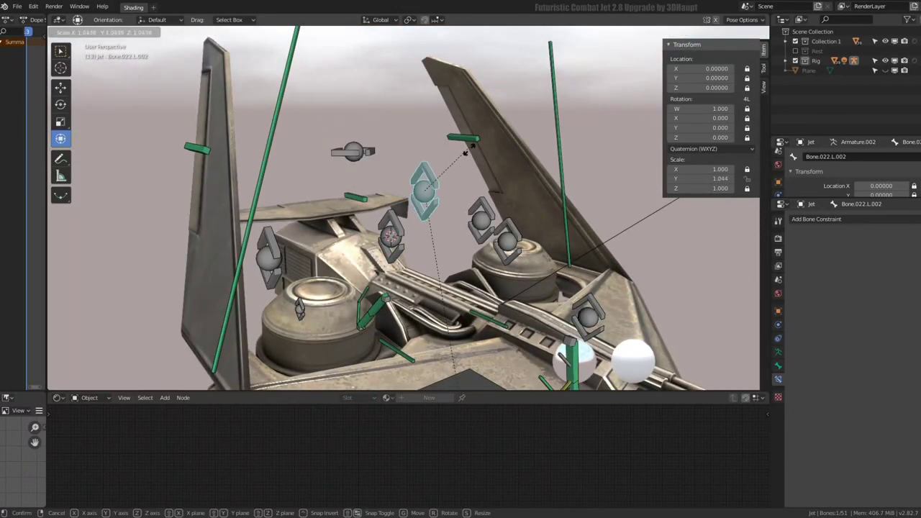
key("Escape")
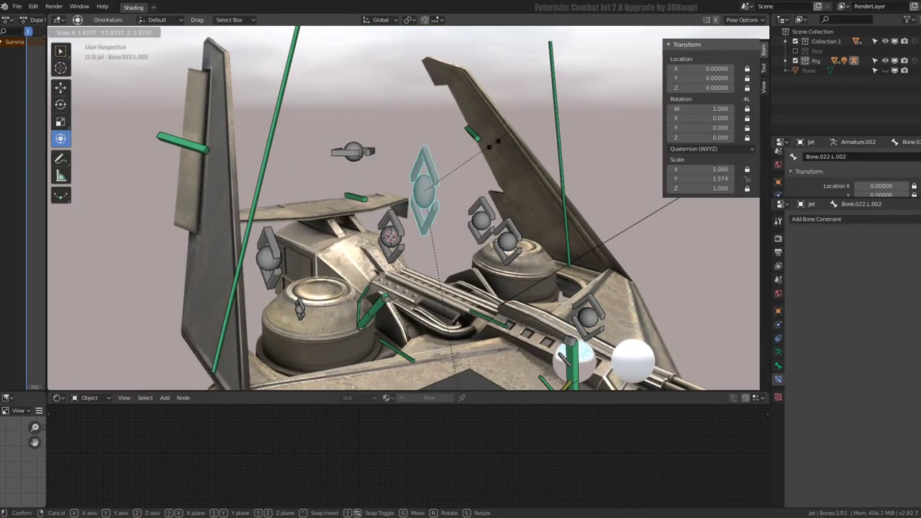
mouse_move(445, 168)
middle_mouse_down()
mouse_move(404, 159)
mouse_move(459, 148)
mouse_move(468, 197)
middle_mouse_up()
key("Tab")
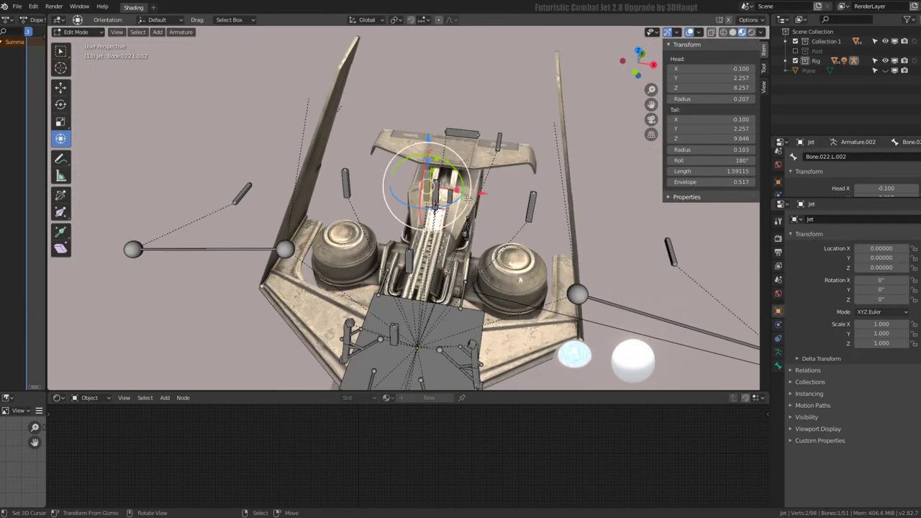
Step: From the top view, move Bone.022.L.002 to X 2.900, Y 7.257
key("KP_7")
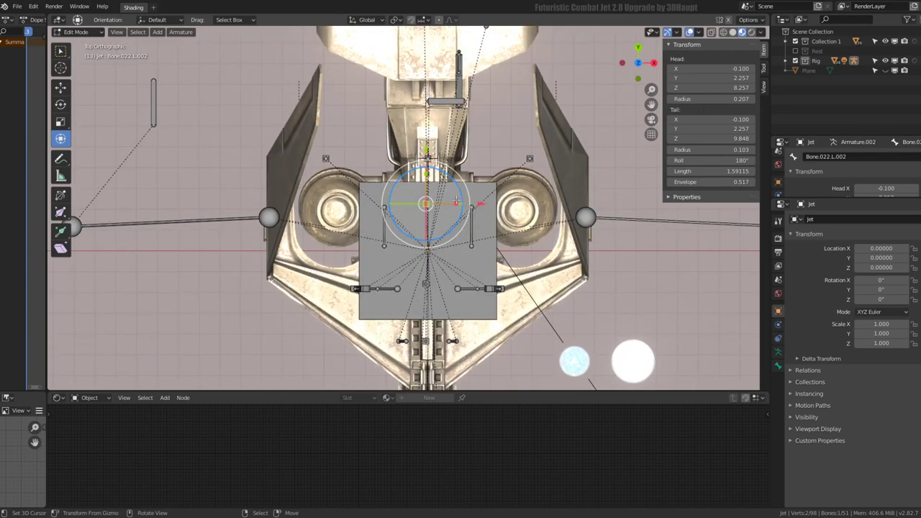
scroll(456, 202, "down", 1)
key("g")
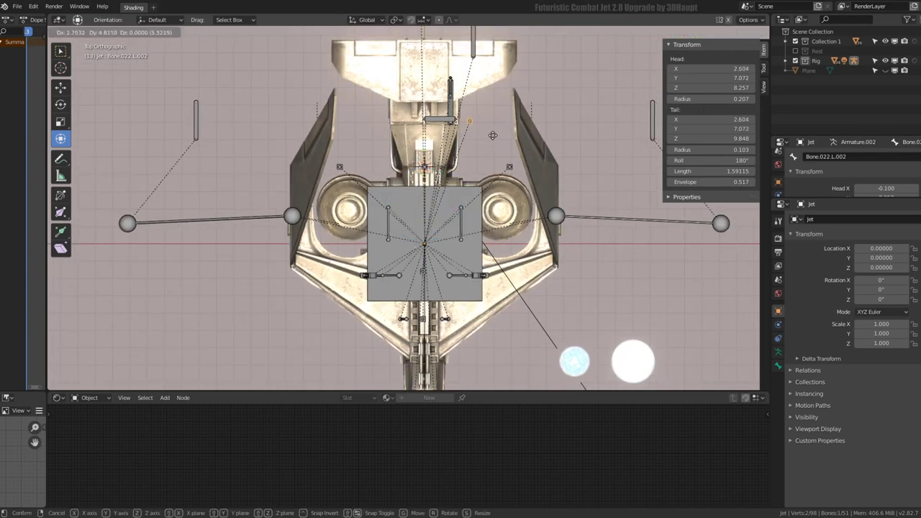
key("Return")
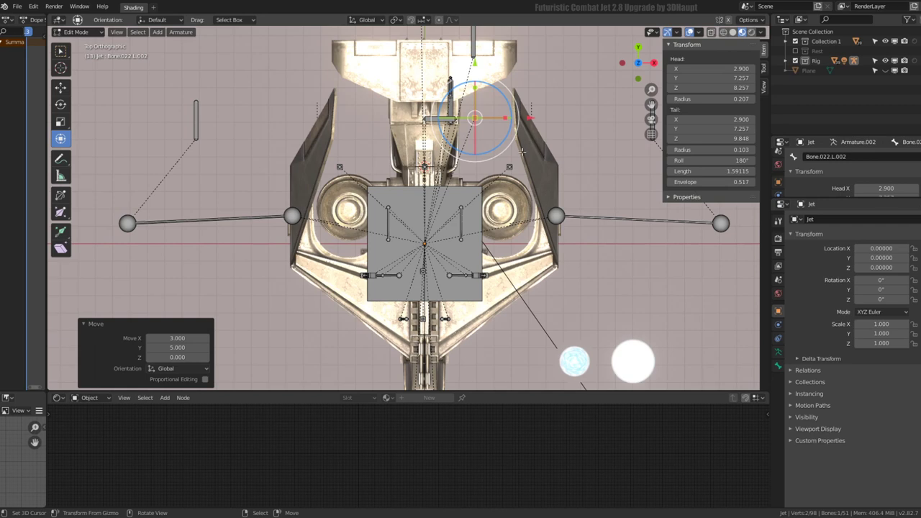
Step: With the 3D Cursor as pivot, duplicate the bone and mirror the copy to X -2.900
scroll(541, 353, "down", 1)
scroll(540, 353, "up", 1)
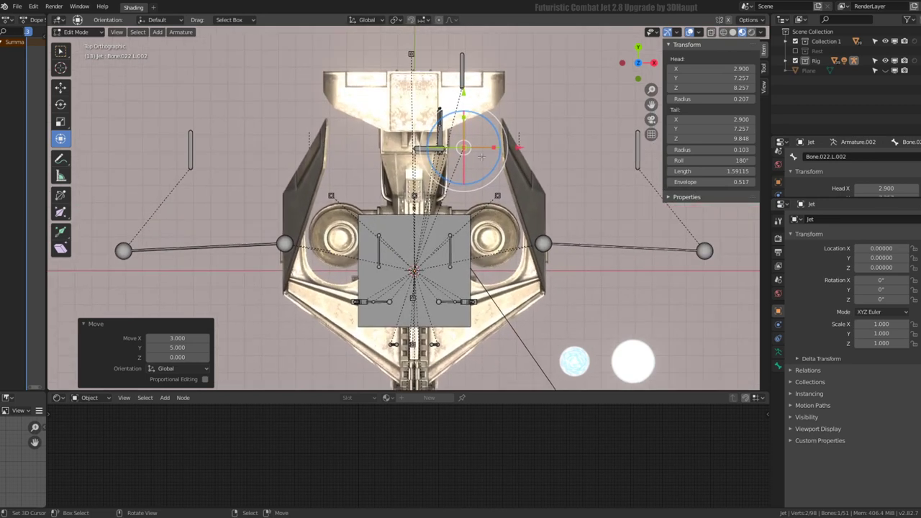
left_click(395, 19)
left_click(407, 43)
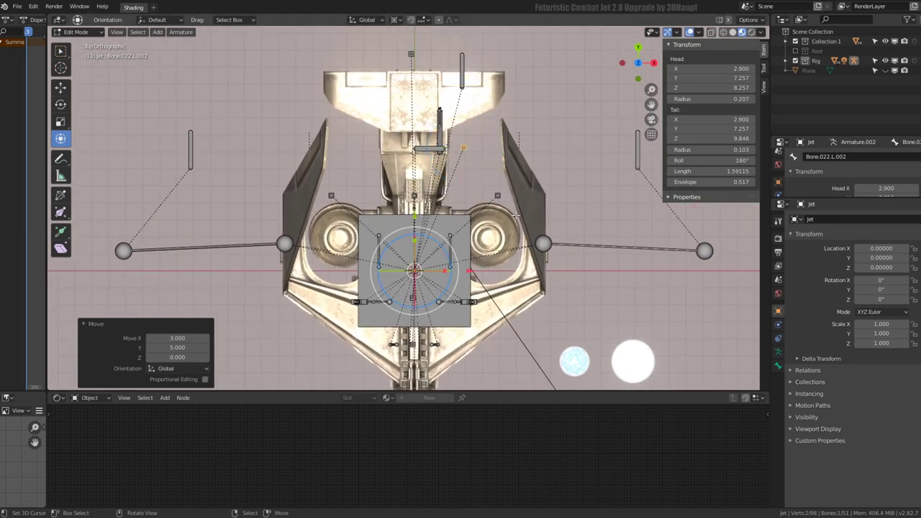
key("shift+d")
key("Escape")
key("s")
key("x")
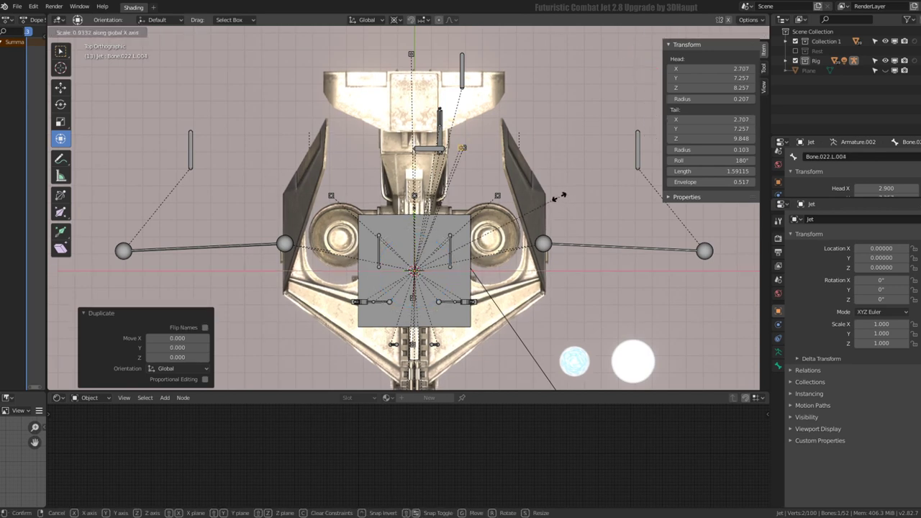
key("Return")
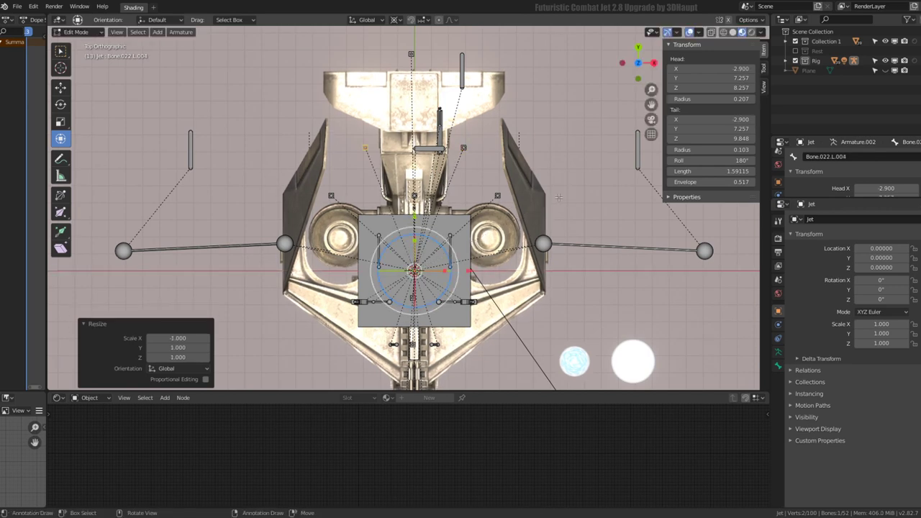
Step: Switch the rig to Pose Mode and test-scale Bone.022.L.002
middle_click_drag(560, 197, 461, 194)
key("ctrl+Tab")
scroll(465, 167, "up", 2)
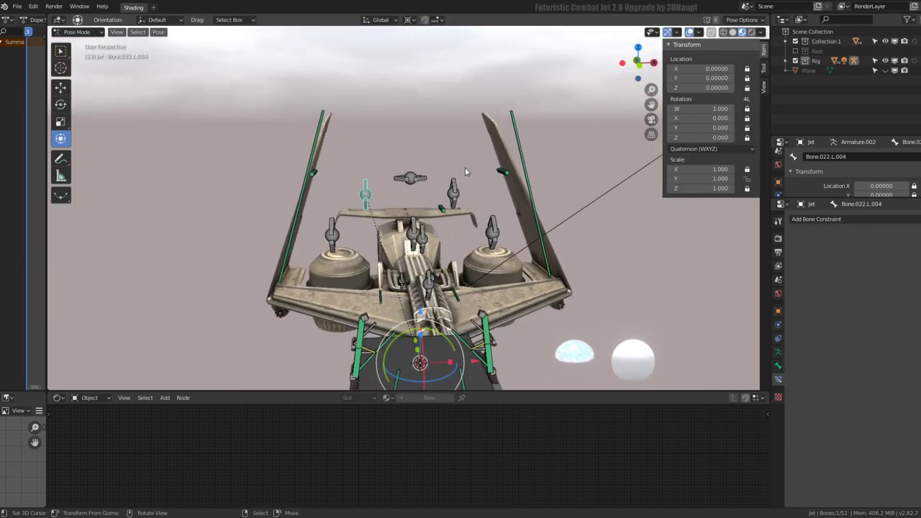
scroll(465, 167, "up", 3)
scroll(465, 167, "up", 2)
left_click(531, 200)
key("s")
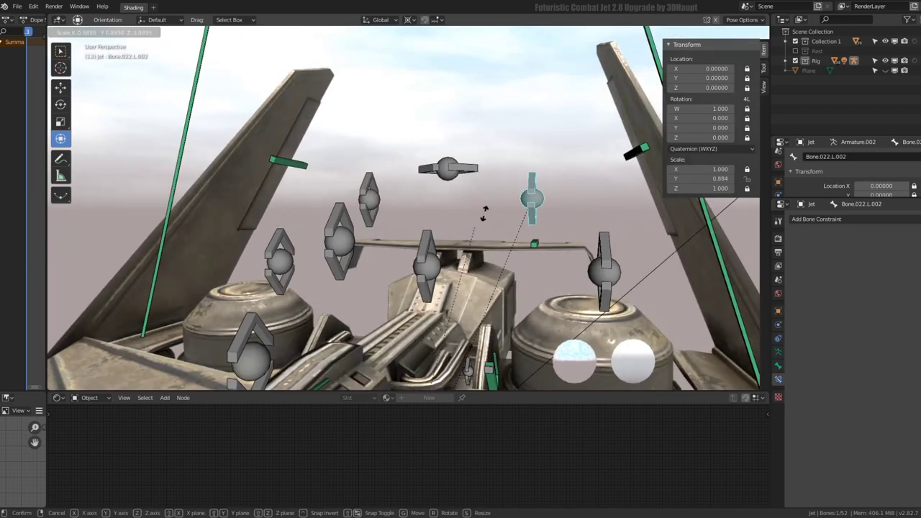
key("Escape")
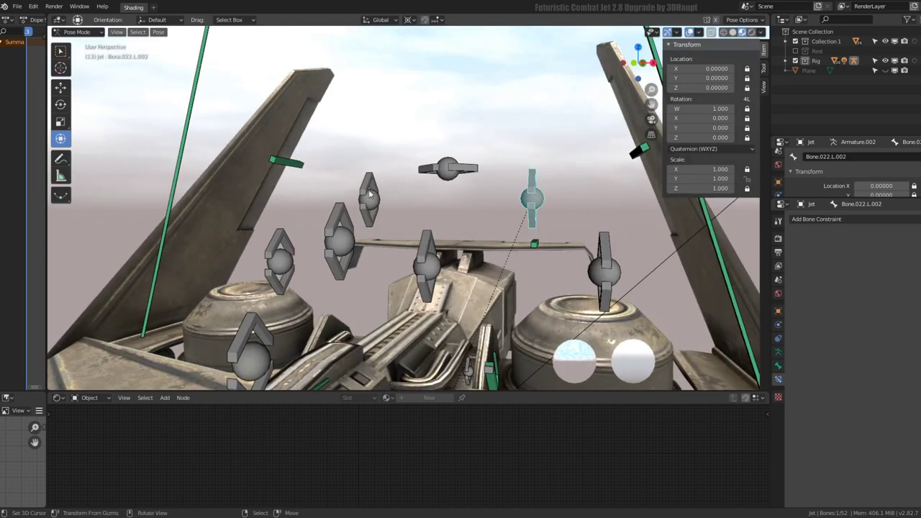
Step: Test-scale the mirrored Bone.022.L.004, then select Bone.022.L.003 from a rear view
left_click(369, 193)
key("s")
middle_click_drag(454, 149, 500, 182)
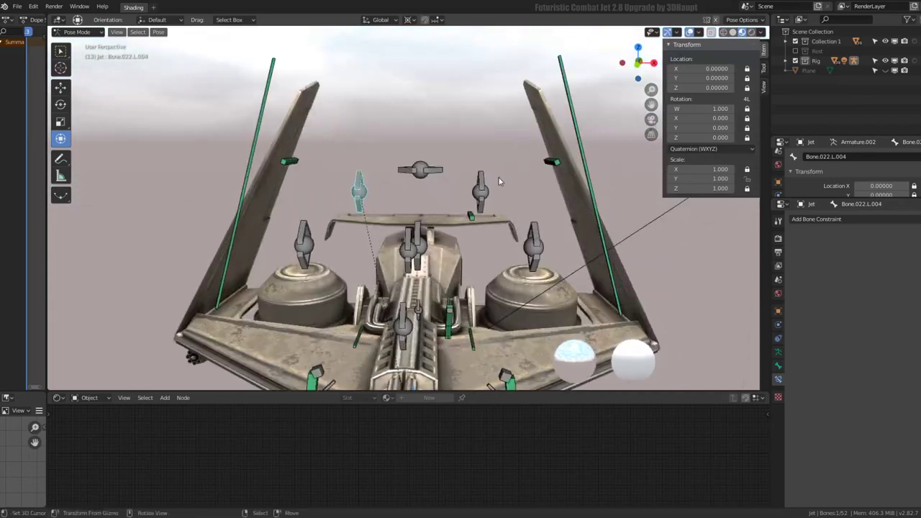
left_click(543, 240)
middle_click_drag(544, 239, 522, 180)
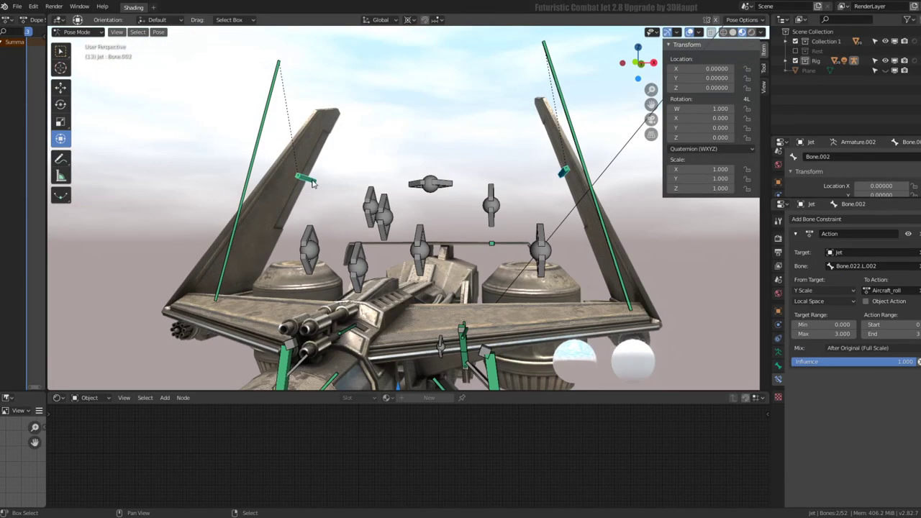
Step: Copy Bone.022.L.003's Copy Scale constraint to the selected wing bone with Copy Constraints to Selected Bones
left_click(543, 247, "shift")
key("F3")
type("Copy Constraints to Selected Bones")
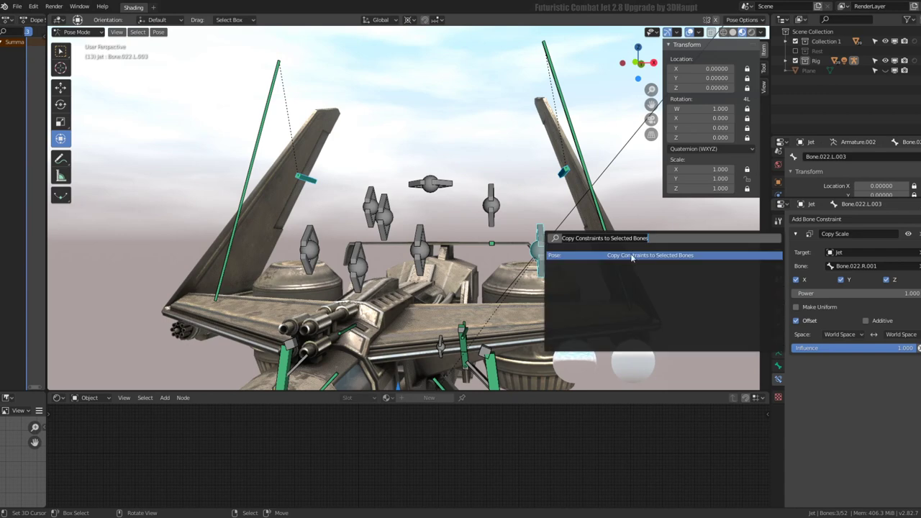
left_click(632, 255)
middle_click_drag(632, 257, 669, 288)
key("s")
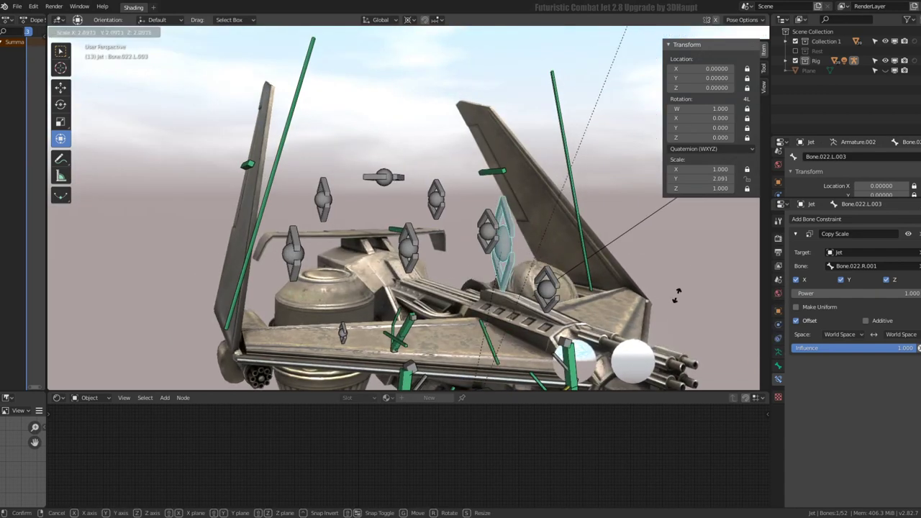
key("Escape")
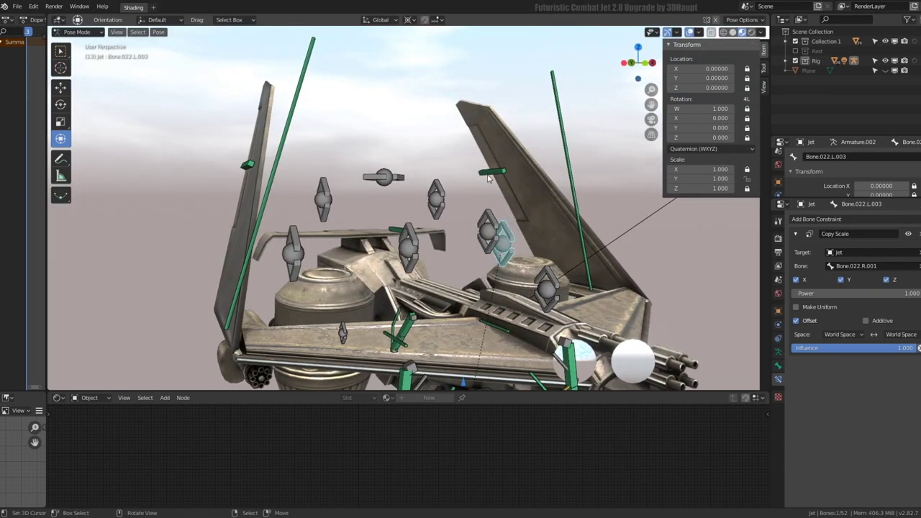
Step: Select Bone.001 and Bone.022.L.002, then test-scale Bone.021.L
left_click(488, 178)
middle_click_drag(488, 178, 553, 186)
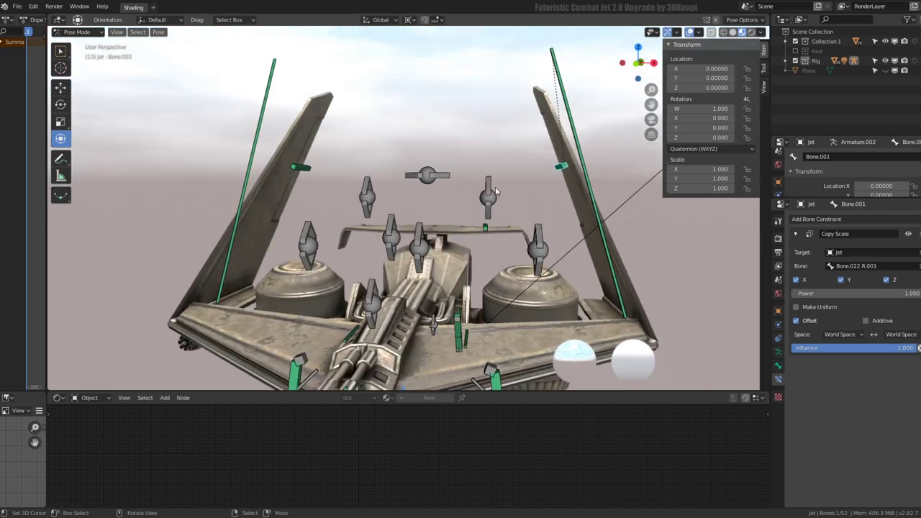
left_click(494, 192)
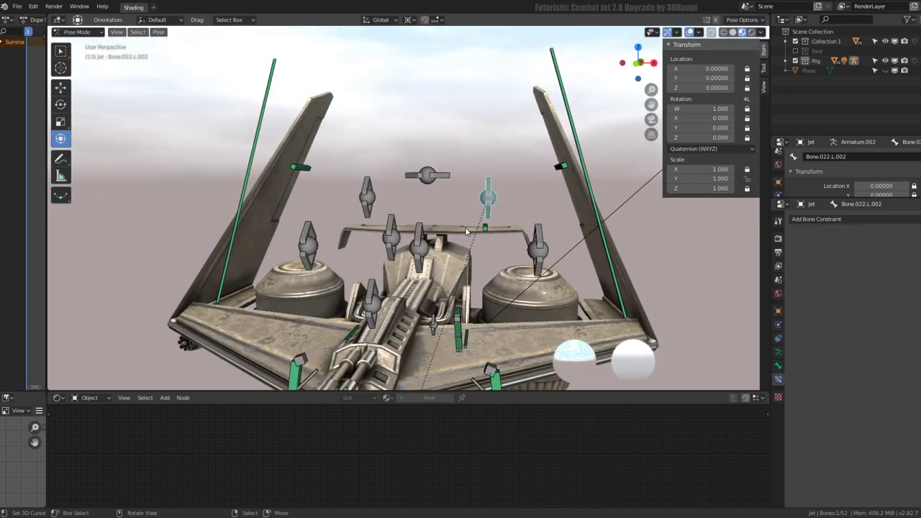
scroll(504, 205, "up", 3)
left_click(554, 245)
key("s")
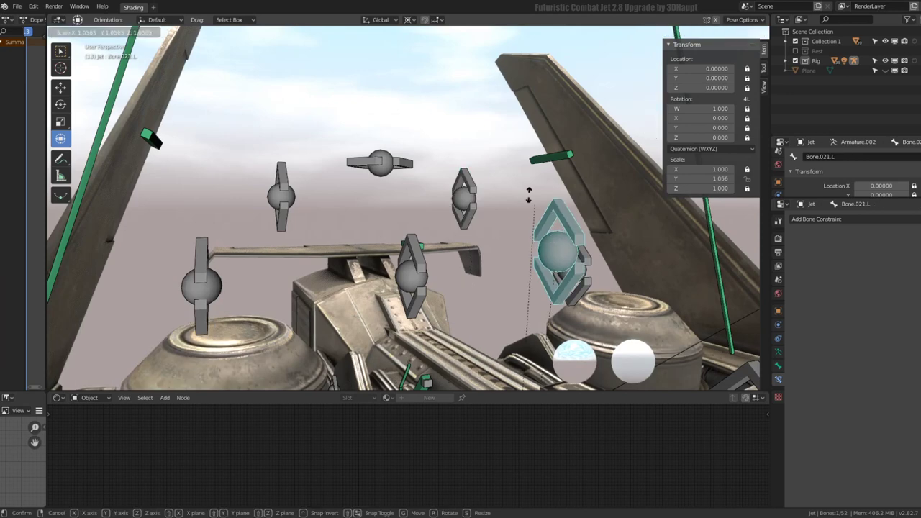
key("Escape")
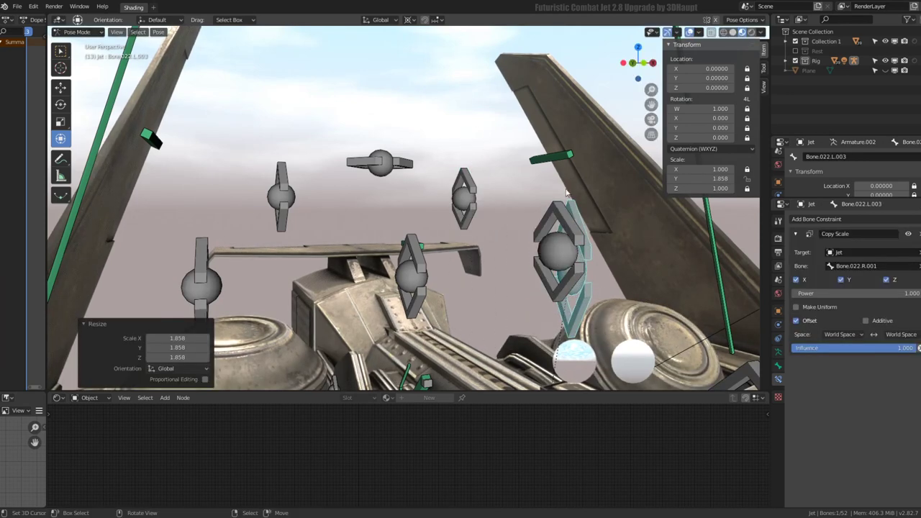
Step: Select the left and right wing bones and zoom out to see the whole jet
left_click(566, 193)
middle_click_drag(521, 164, 214, 165)
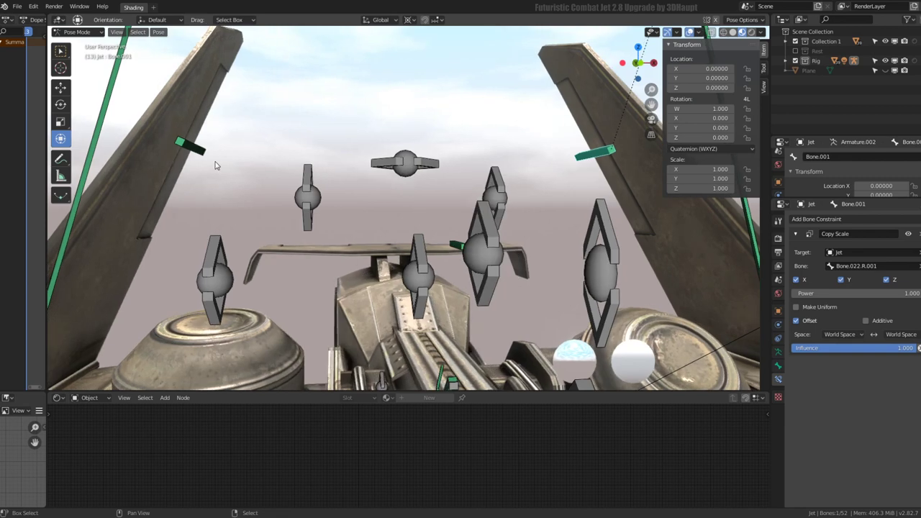
left_click(595, 157)
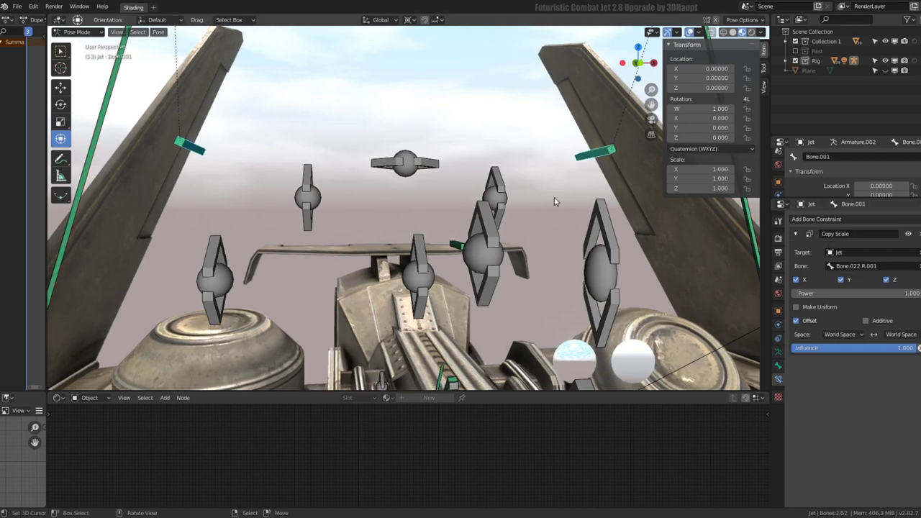
middle_click_drag(551, 201, 527, 289)
scroll(526, 290, "down", 3)
Step: Select Bone.001 and Bone.002 with Bone.007.L last, then run Copy Constraints to Selected Bones
scroll(495, 280, "down", 2)
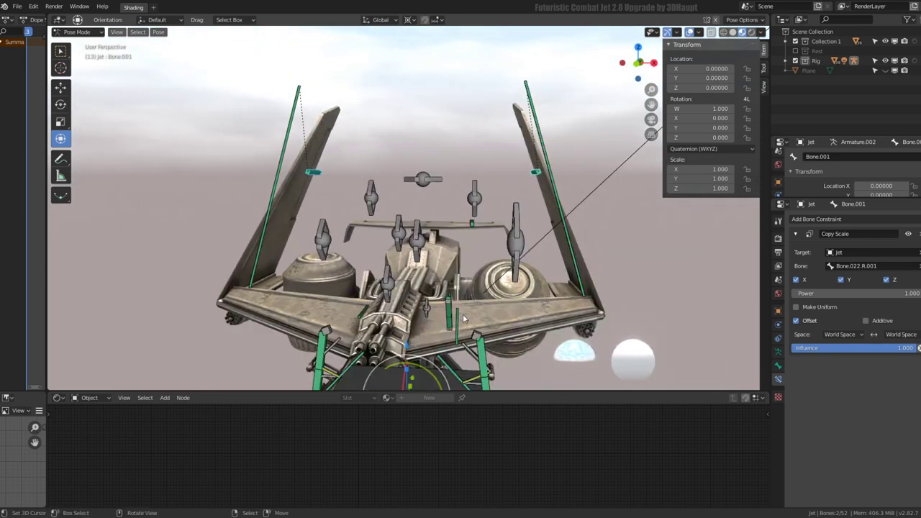
left_click(466, 316)
scroll(485, 311, "up", 3)
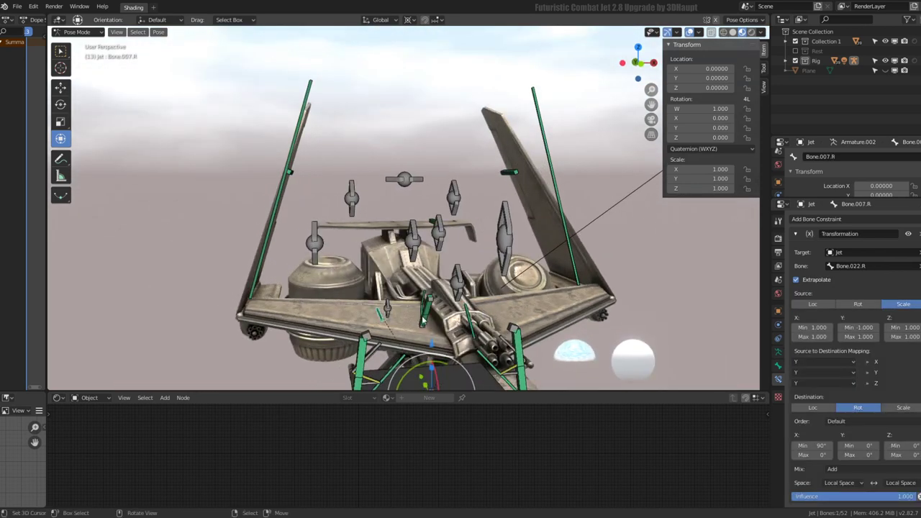
left_click(444, 257)
left_click(288, 180)
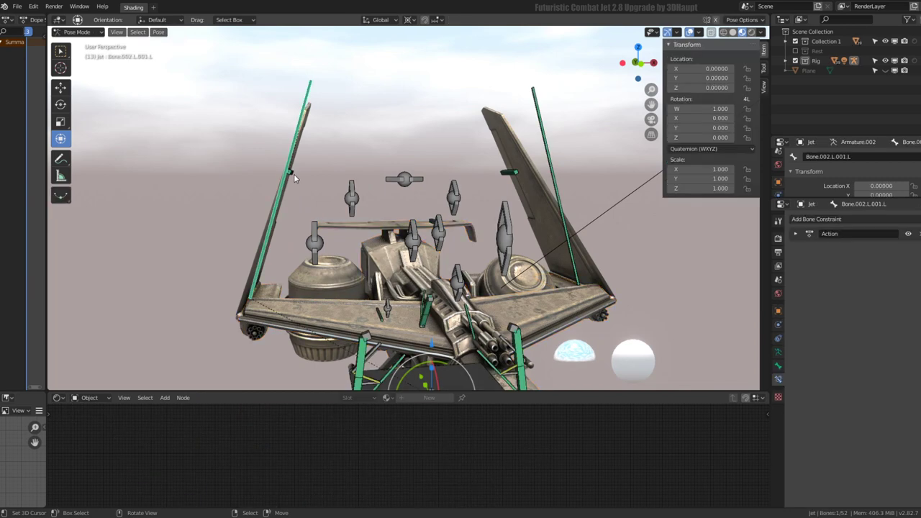
left_click(508, 176, "shift")
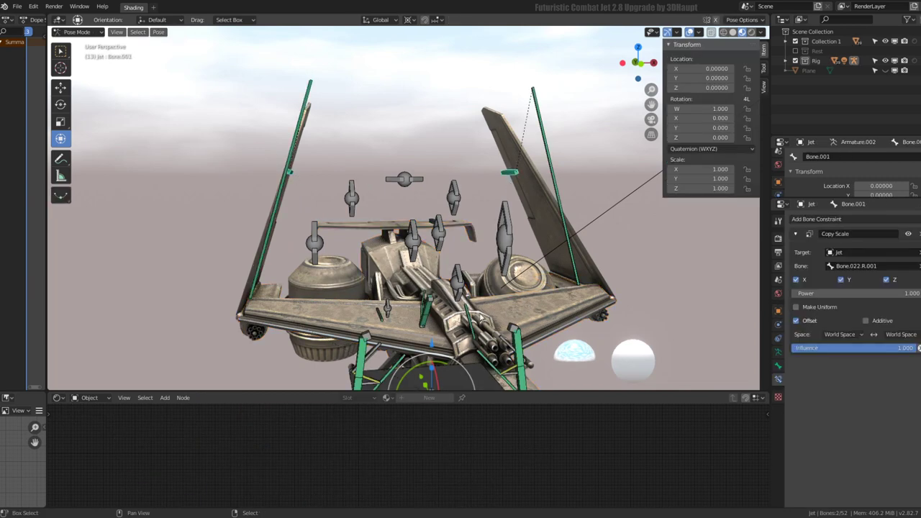
left_click(467, 313, "shift")
key("F3")
left_click(613, 214)
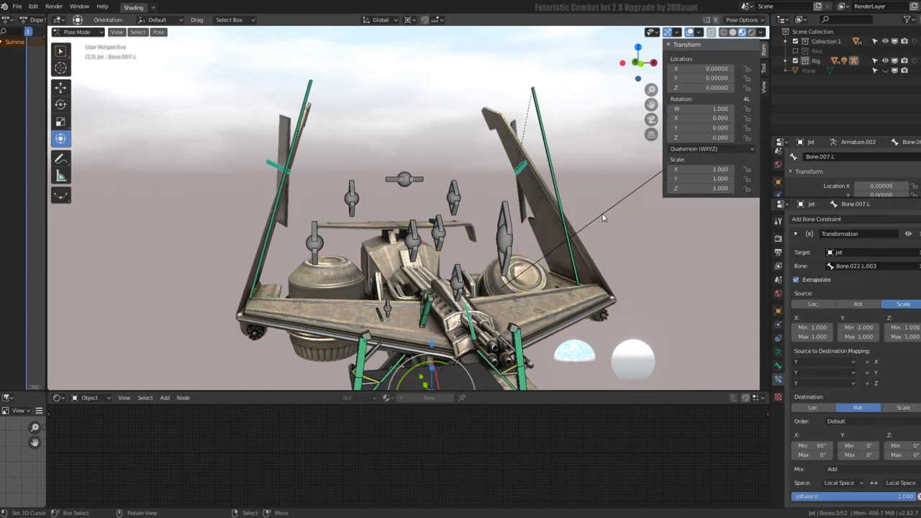
Step: Inspect the copied Transformation constraints on Bone.002 and Bone.001 from several angles
mouse_move(605, 216)
middle_mouse_down()
mouse_move(513, 184)
mouse_move(308, 184)
mouse_move(475, 180)
middle_mouse_up()
left_click(294, 159)
middle_click_drag(293, 159, 525, 151)
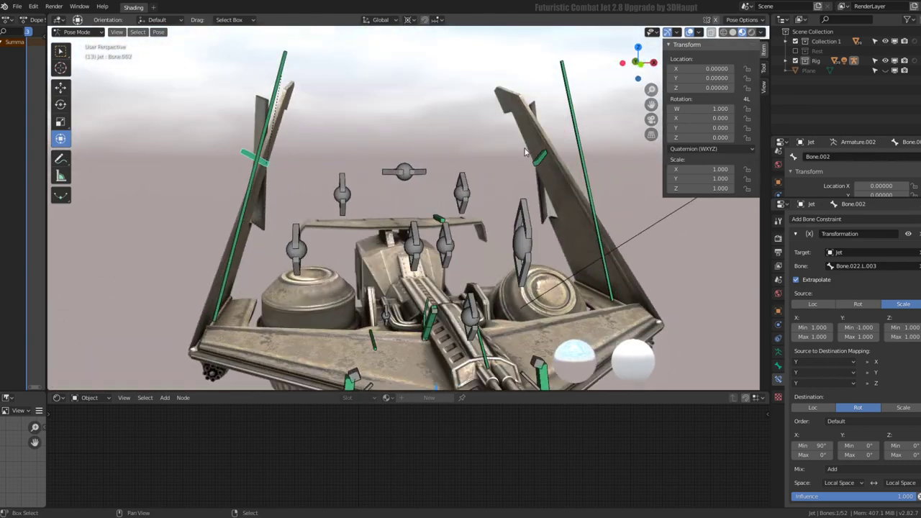
left_click(534, 162, "shift")
scroll(535, 163, "up", 2)
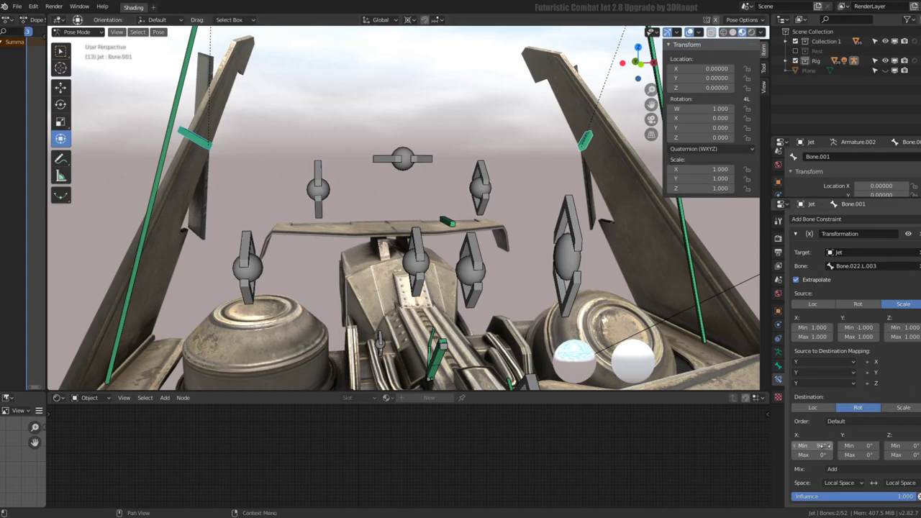
middle_click_drag(655, 220, 593, 124)
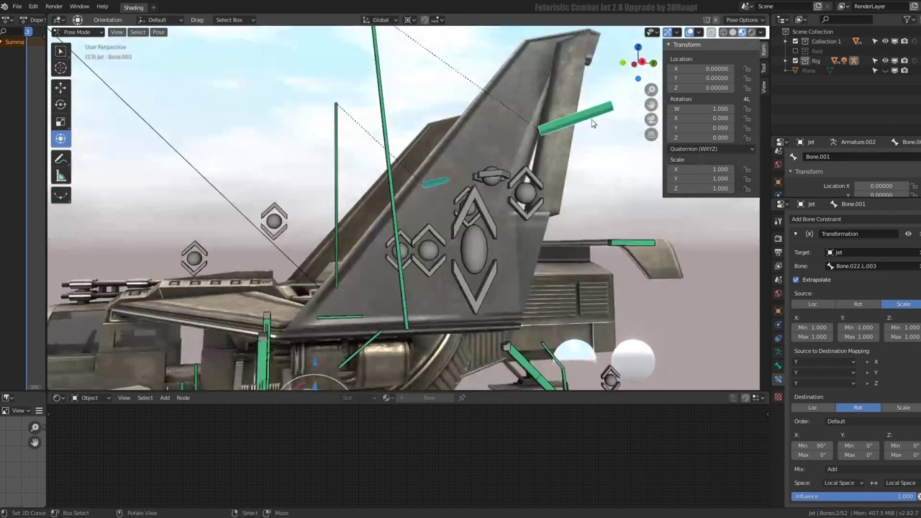
scroll(593, 123, "down", 5)
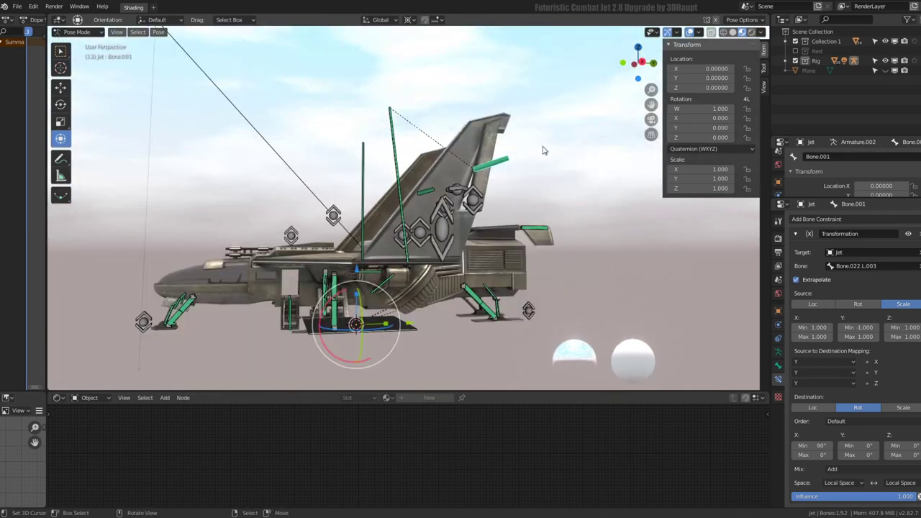
Step: Change the pivot point and set the Transform Orientation to Normal
left_click(408, 20)
left_click(432, 66)
mouse_move(432, 65)
middle_mouse_down()
mouse_move(468, 168)
mouse_move(432, 144)
middle_mouse_up()
scroll(432, 144, "up", 3)
left_click(380, 20)
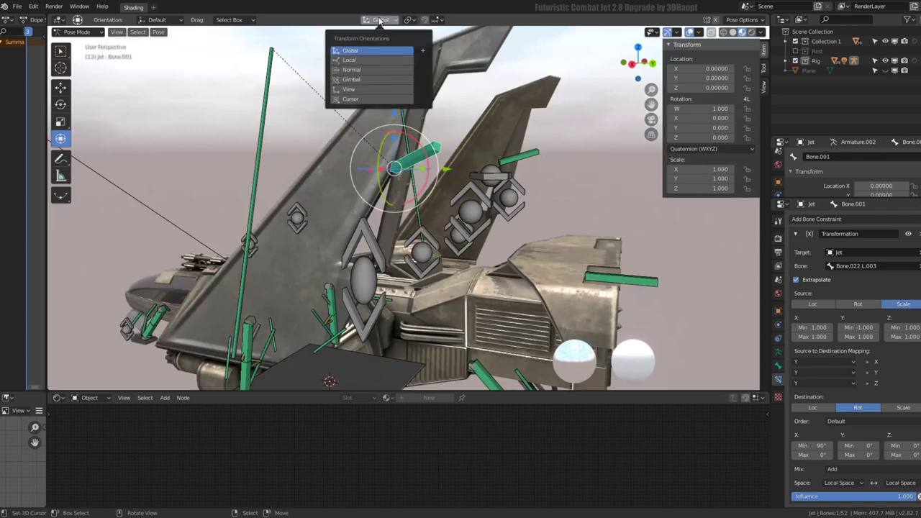
left_click(377, 69)
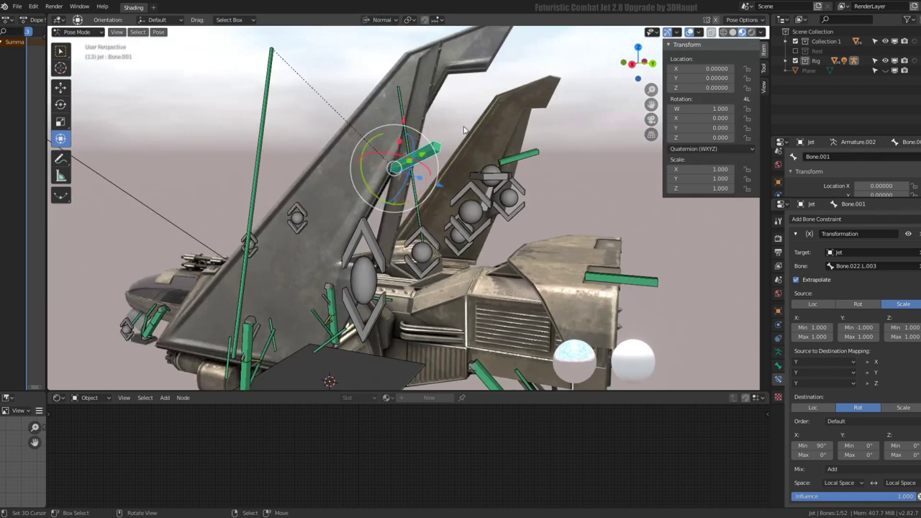
middle_click_drag(464, 130, 918, 321)
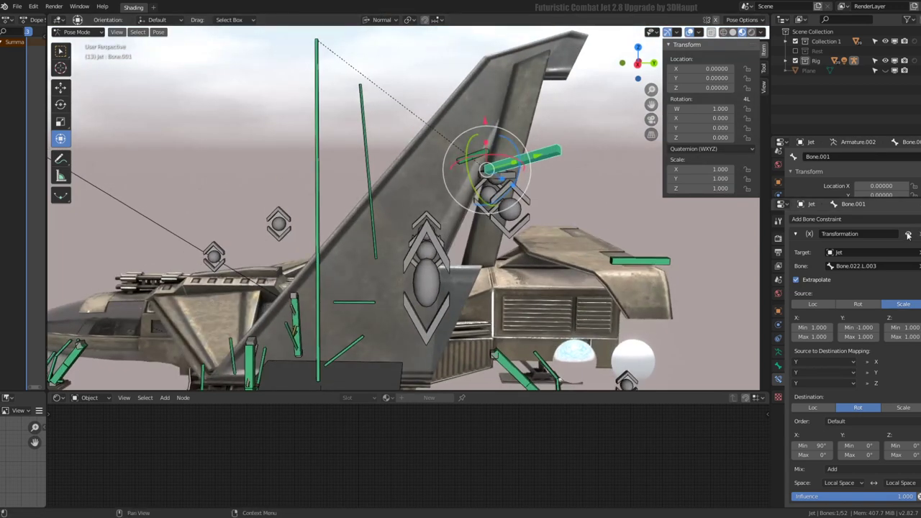
Step: Toggle Bone.001's Transformation constraint off, on, and off again to compare poses
left_click(908, 235)
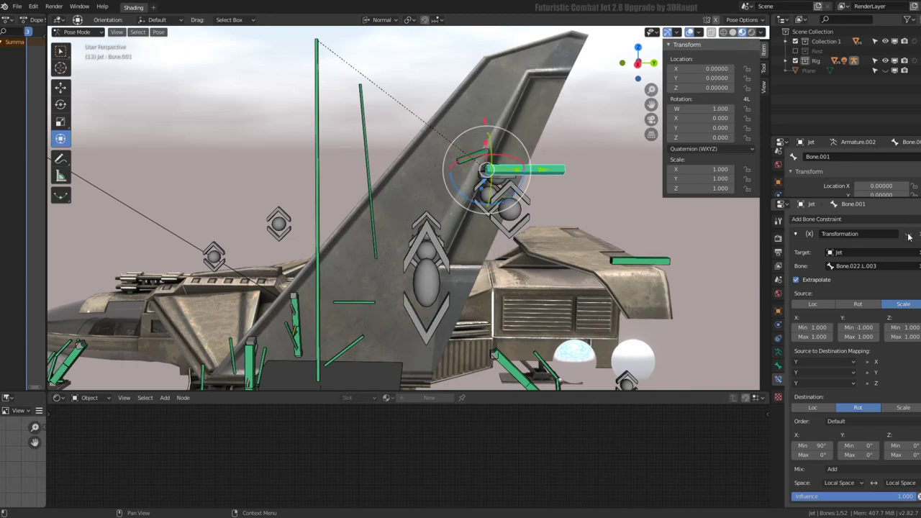
left_click(908, 235)
left_click(908, 236)
mouse_move(648, 288)
middle_mouse_down()
mouse_move(472, 191)
mouse_move(899, 405)
middle_mouse_up()
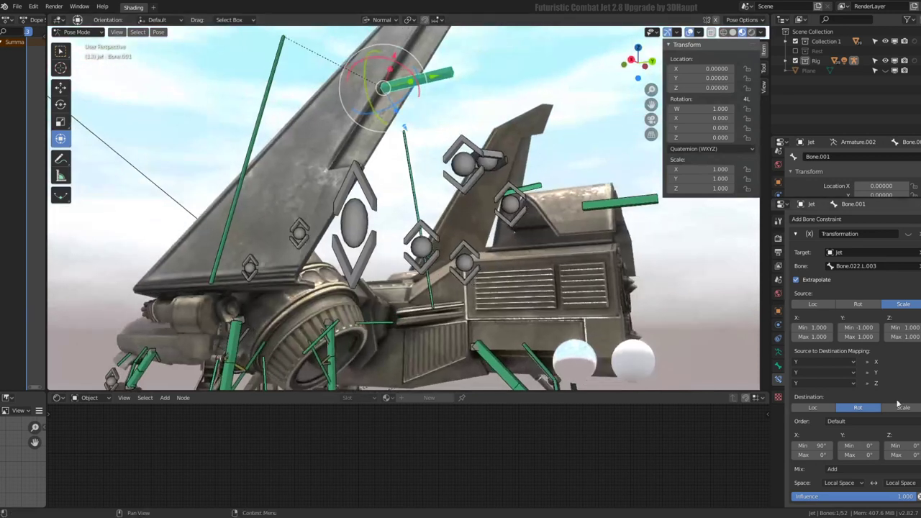
Step: Re-enable the Transformation constraint and set owner and target spaces to Local With Parent
left_click(907, 235)
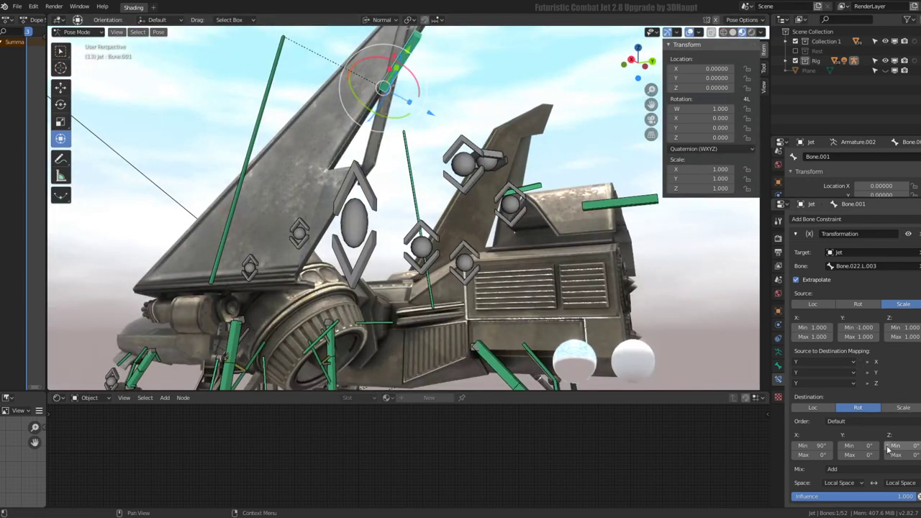
left_click(842, 483)
left_click(843, 455)
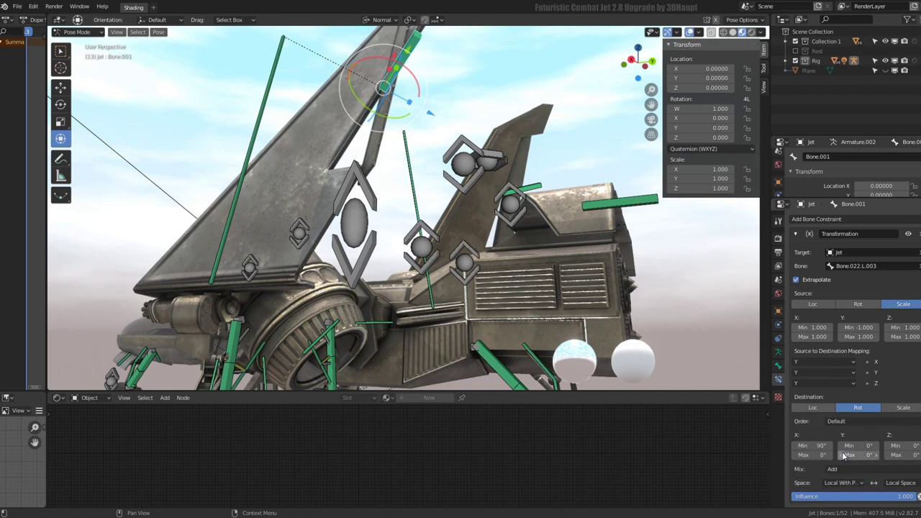
left_click(901, 483)
left_click(896, 451)
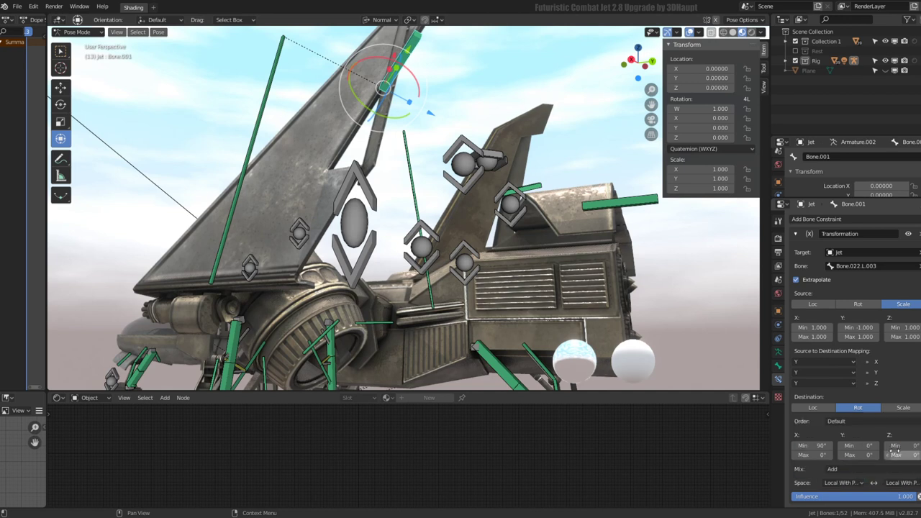
Step: Switch both owner and target spaces to World Space
left_click(843, 484)
left_click(852, 474)
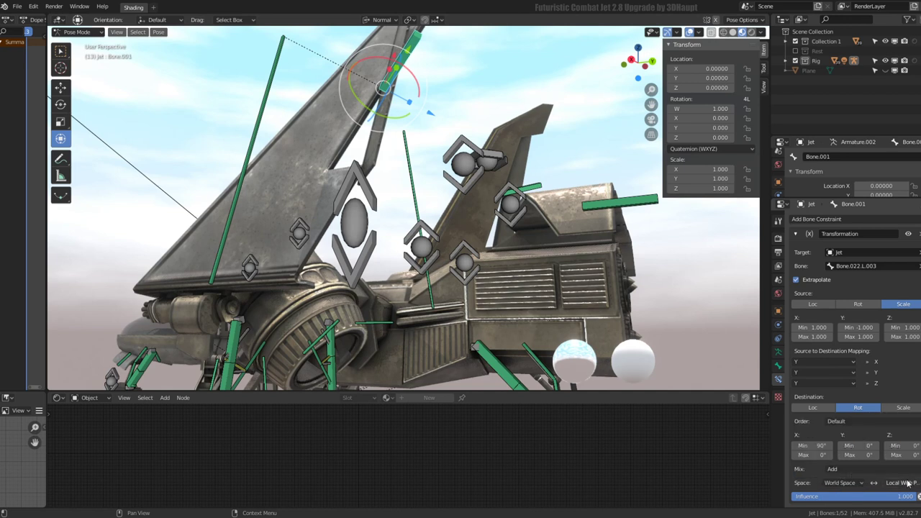
left_click(908, 484)
left_click(892, 472)
Step: Return both owner and target spaces to Local Space
left_click(842, 483)
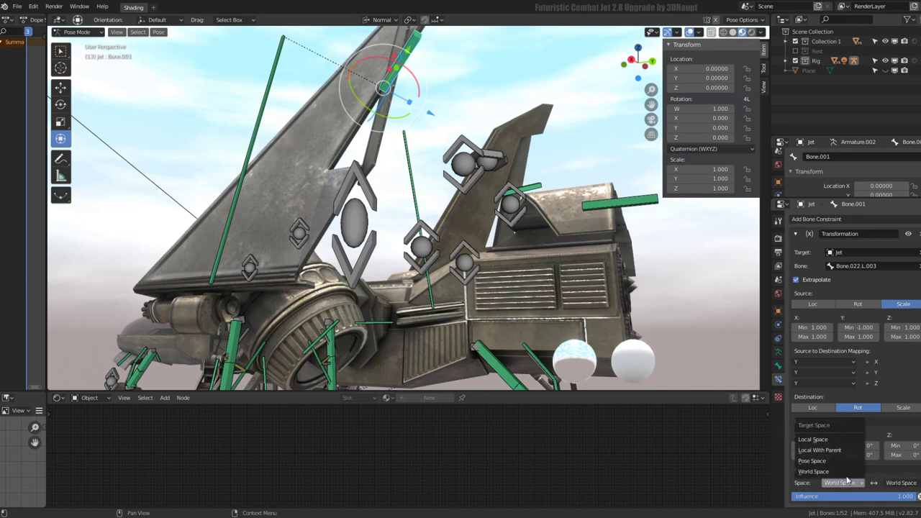
left_click(838, 441)
left_click(900, 483)
left_click(894, 441)
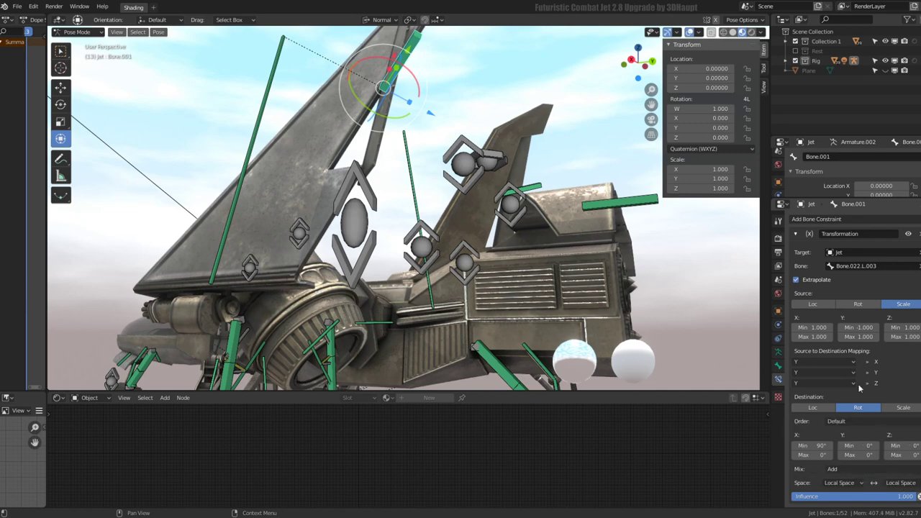
mouse_move(425, 182)
middle_mouse_down()
mouse_move(430, 205)
mouse_move(413, 198)
middle_mouse_up()
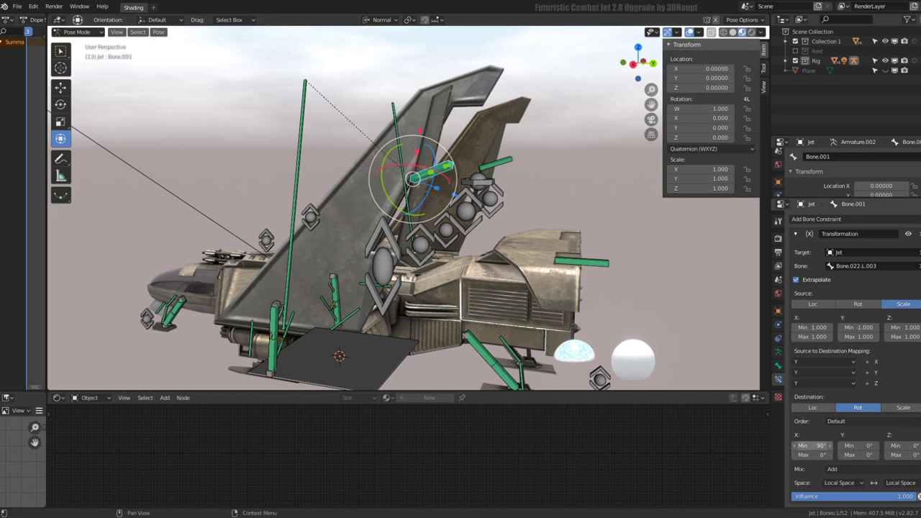
Step: Set destination X rotation to run 0° to 50.6°, keeping Y maximum at 0°
middle_click_drag(528, 244, 547, 216)
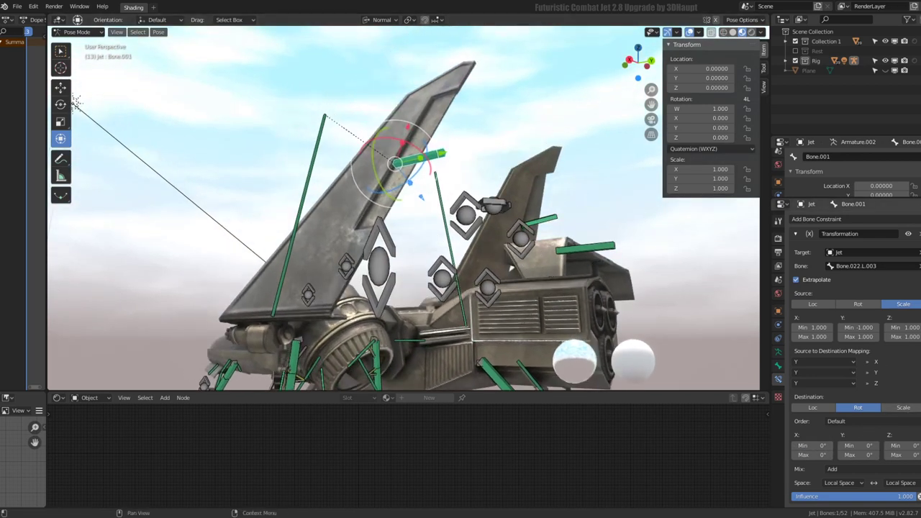
left_click_drag(826, 452, 817, 454)
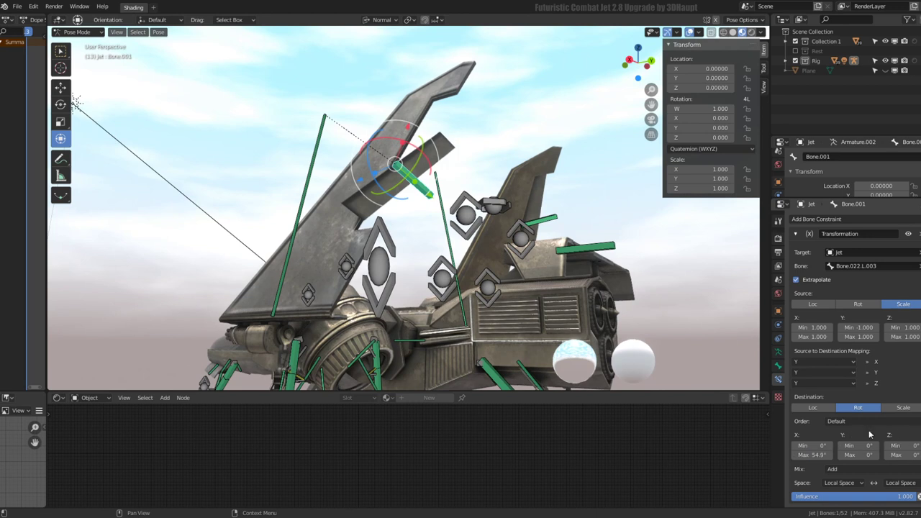
key("Return")
mouse_move(867, 455)
left_mouse_down()
mouse_move(901, 455)
mouse_move(910, 446)
left_mouse_up()
key("Return")
key("Return")
key("Return")
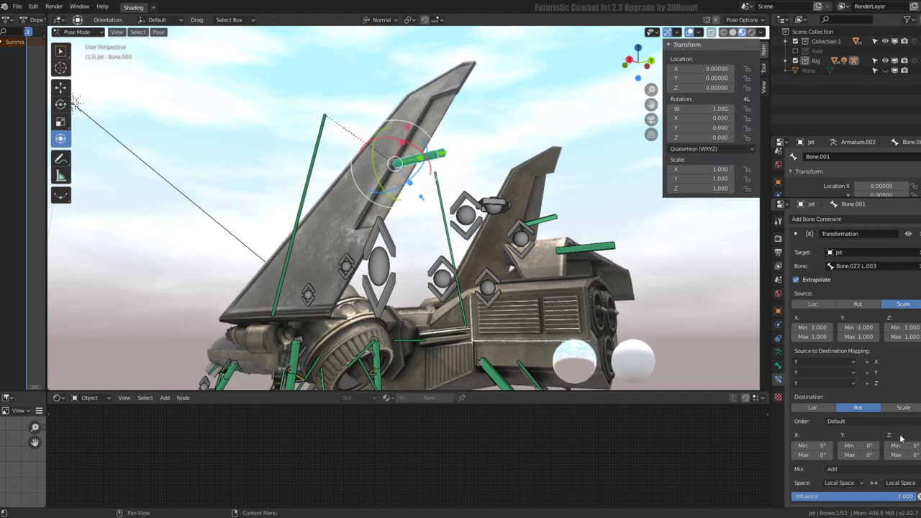
left_click(853, 421)
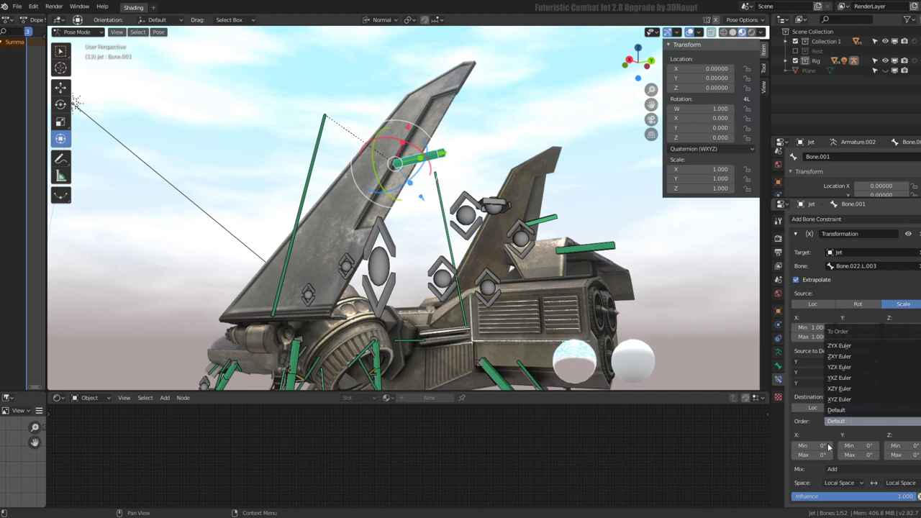
left_click_drag(813, 455, 849, 455)
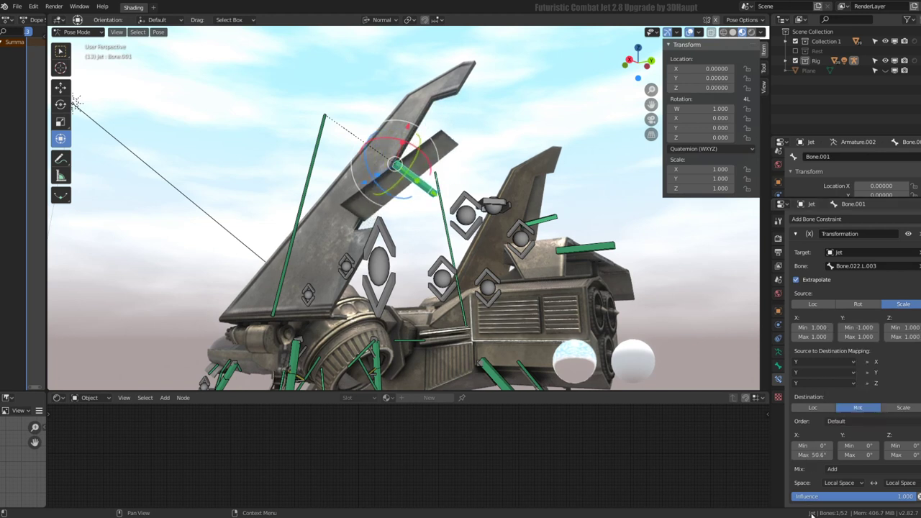
Step: Choose ZYX Euler as the destination rotation order
left_click(855, 425)
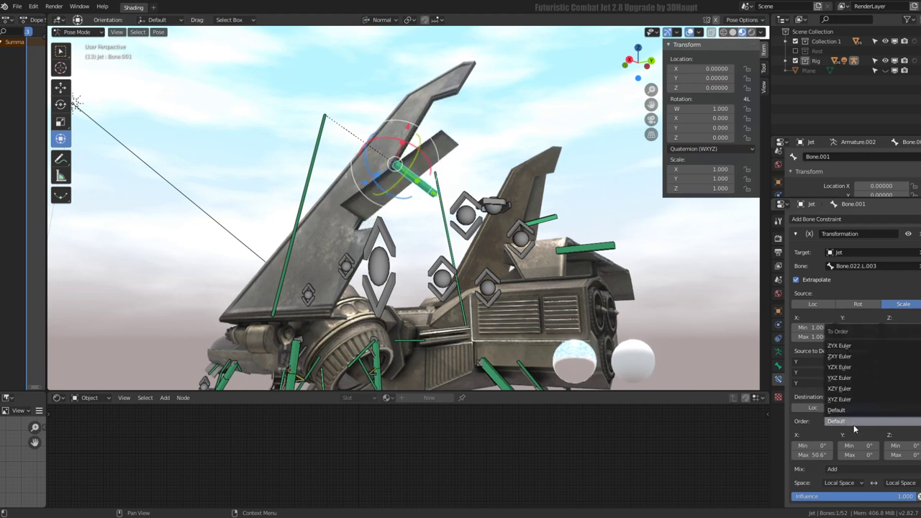
left_click(849, 347)
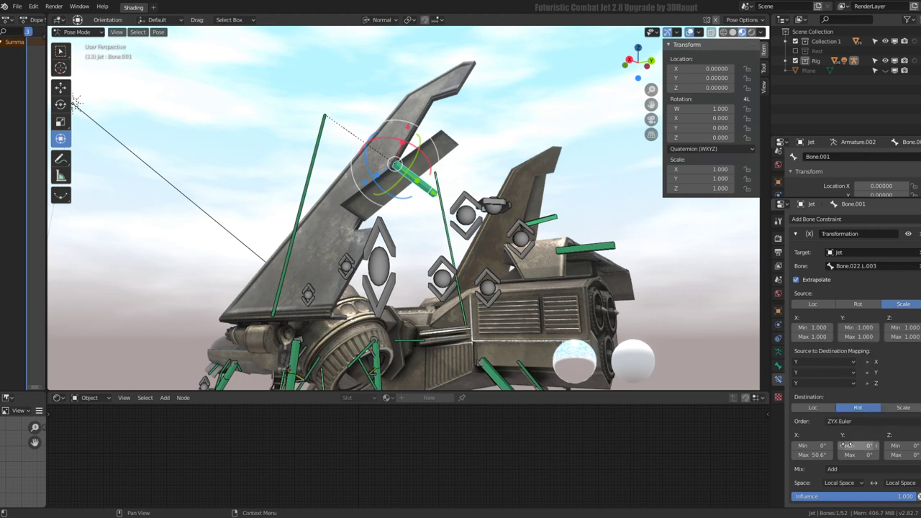
left_click(853, 422)
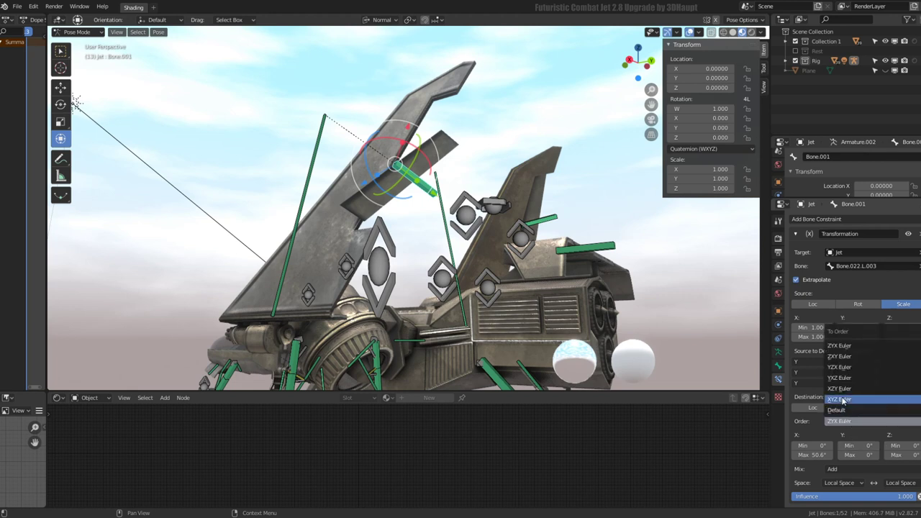
Step: Set rotation order to XYZ Euler and try Pose Space, then Local With Parent, for the spaces
left_click(842, 399)
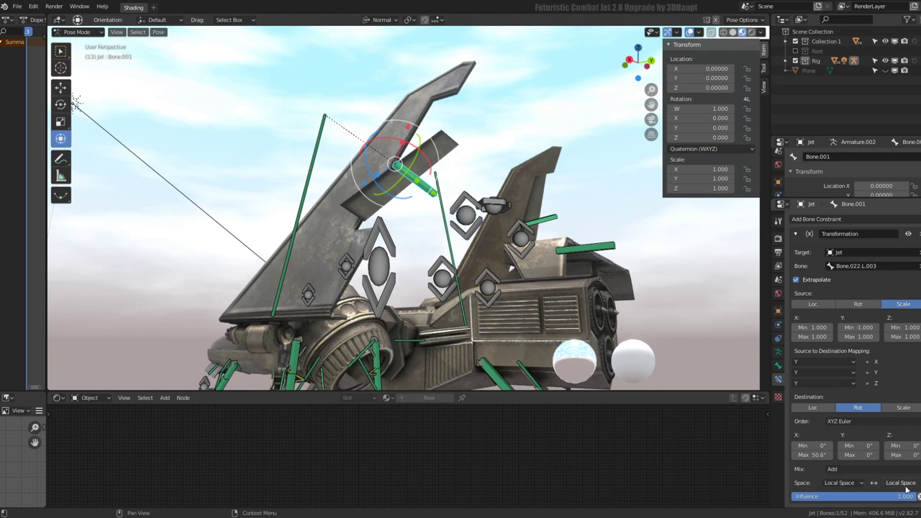
left_click(840, 484)
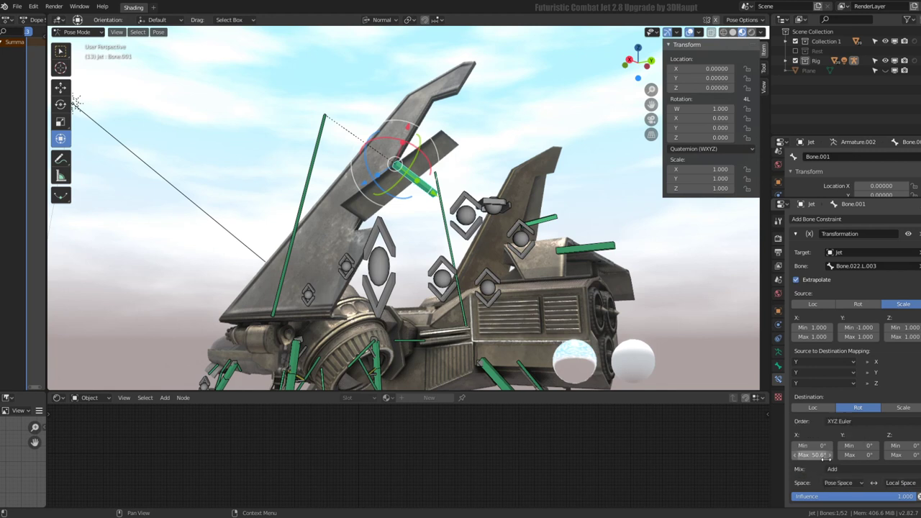
left_click(835, 462)
left_click(913, 484)
left_click(891, 464)
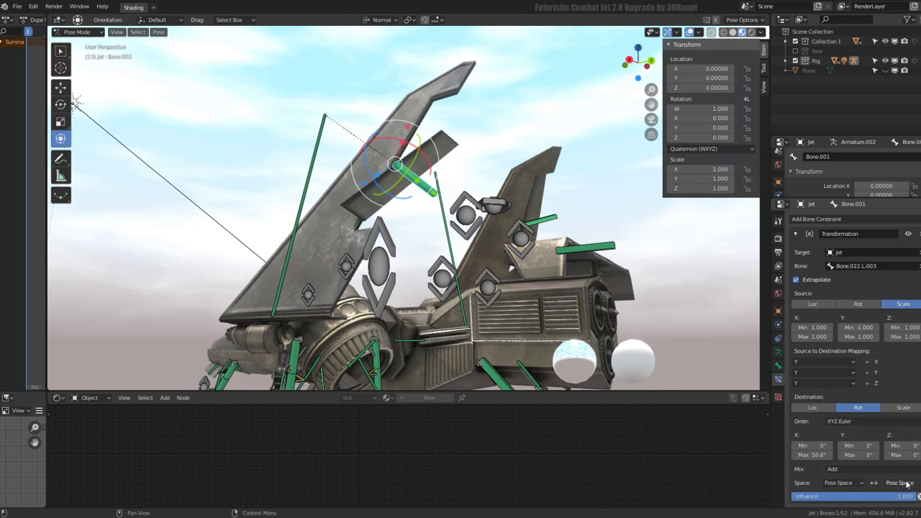
left_click(895, 451)
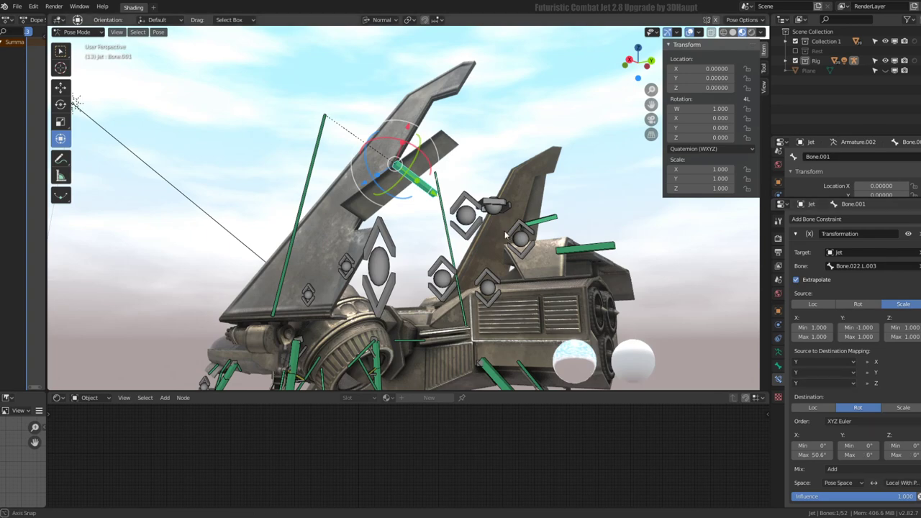
mouse_move(547, 259)
middle_mouse_down()
mouse_move(633, 255)
mouse_move(540, 256)
middle_mouse_up()
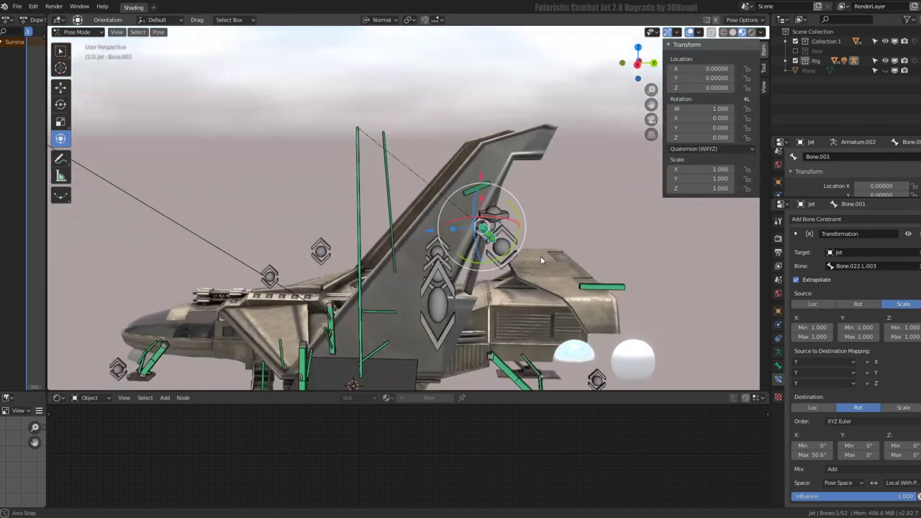
Step: Set the rotation mix mode to After Original and both spaces to World Space
left_click(868, 469)
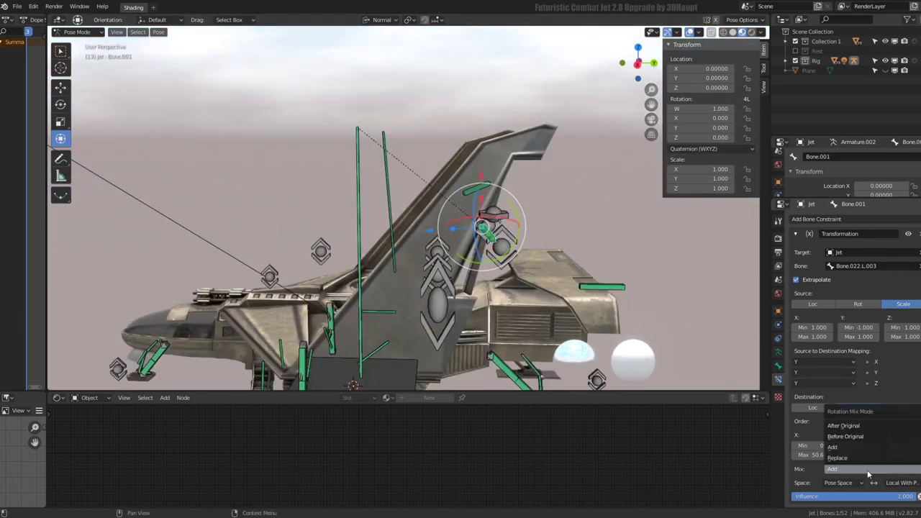
left_click(858, 426)
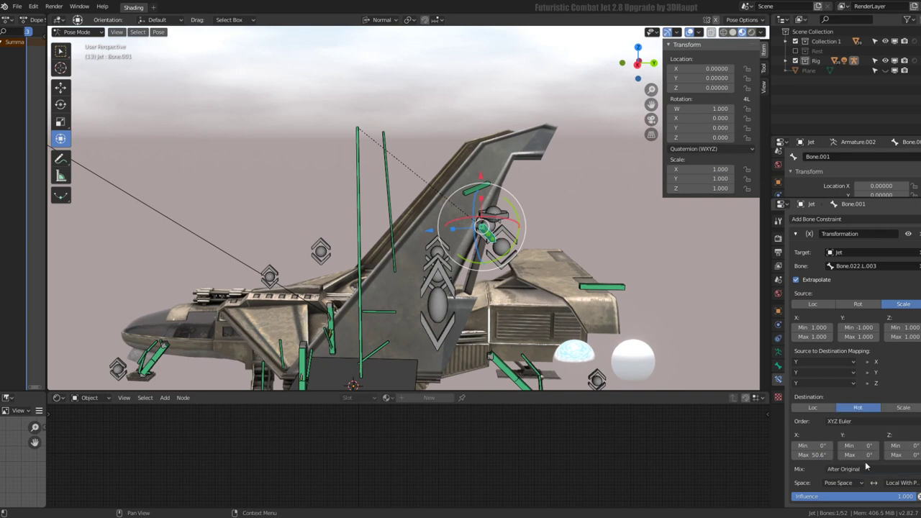
left_click(848, 483)
left_click(849, 472)
left_click(900, 483)
left_click(876, 471)
Step: Return both target and owner spaces to Local Space
left_click(896, 482)
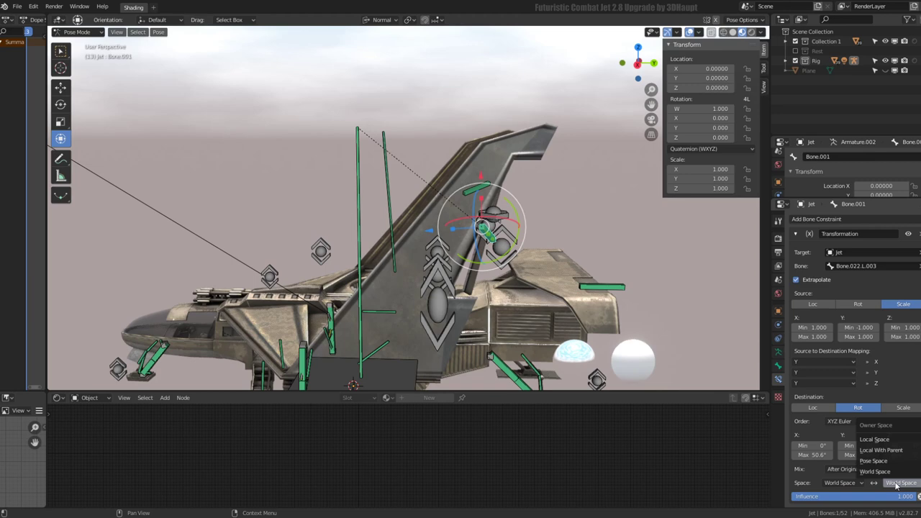
left_click(896, 440)
left_click(851, 483)
left_click(828, 440)
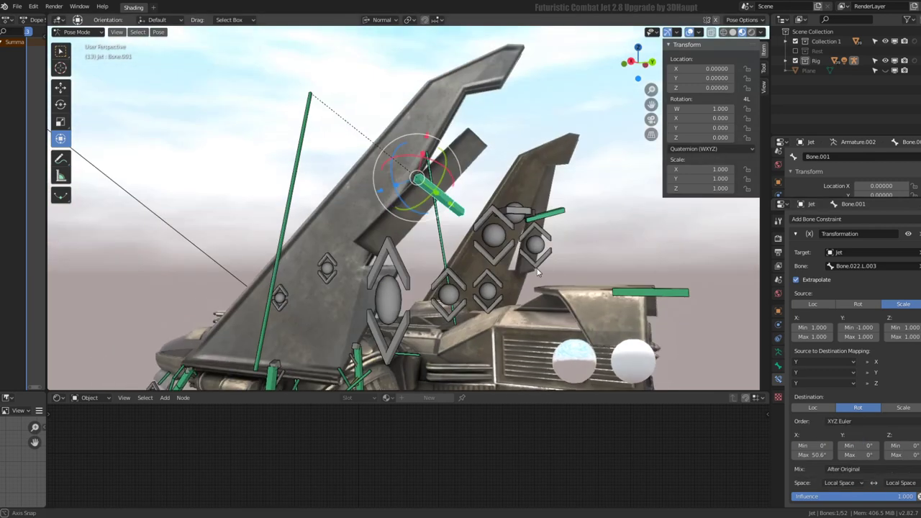
Step: Try Replace as the rotation mix mode, then settle on Add
left_click(857, 469)
left_click(842, 458)
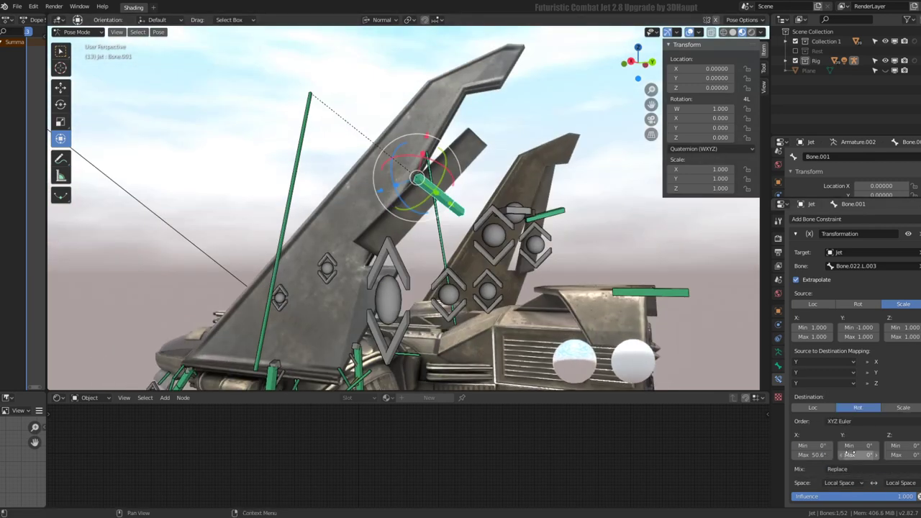
left_click(864, 475)
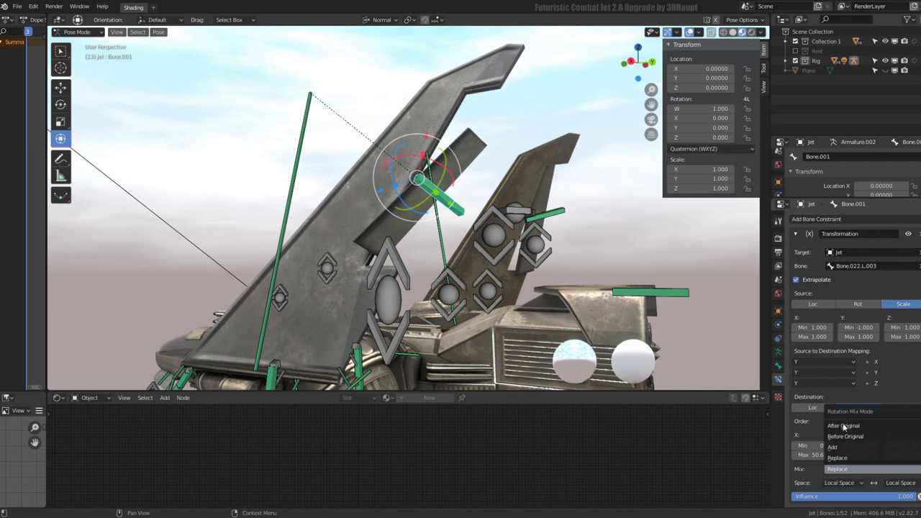
left_click(844, 427)
left_click(856, 469)
left_click(840, 452)
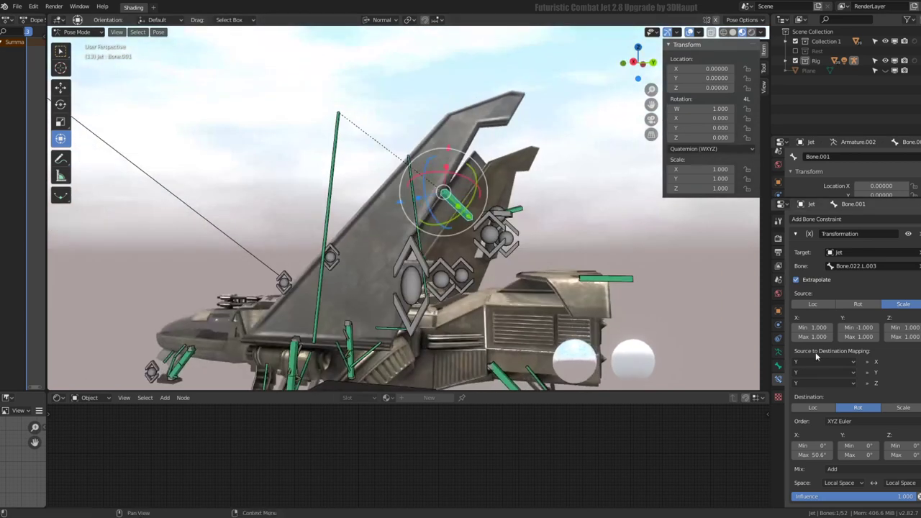
Step: Remap the three Source to Destination axes, mapping the first two to source X
left_click(816, 360)
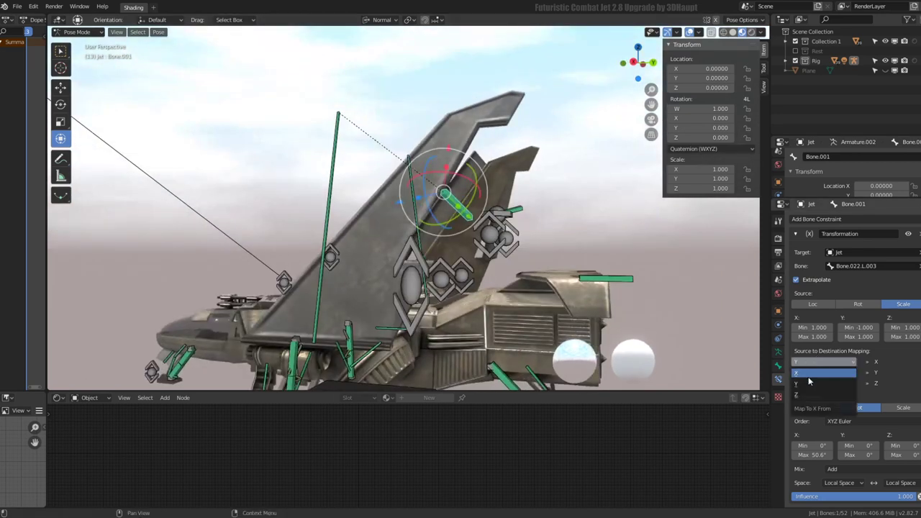
left_click(812, 380)
left_click(833, 369)
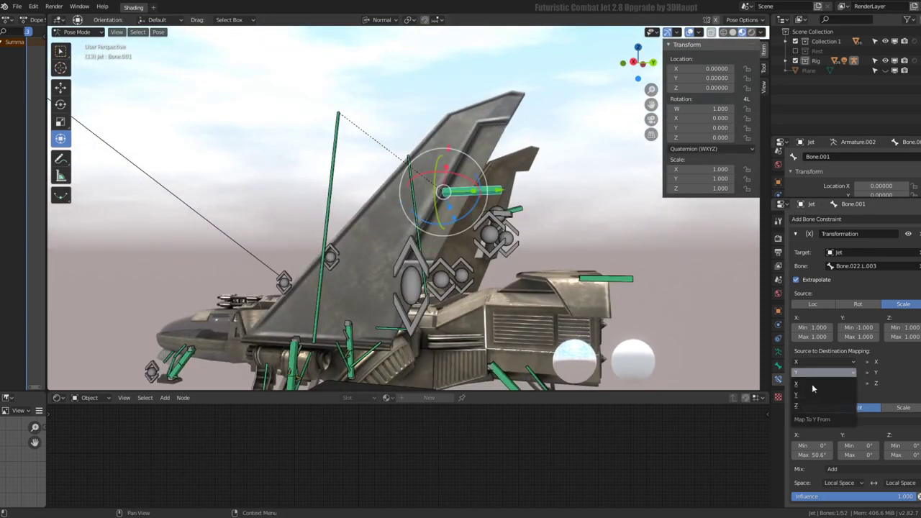
left_click(833, 386)
left_click(830, 384)
left_click(822, 396)
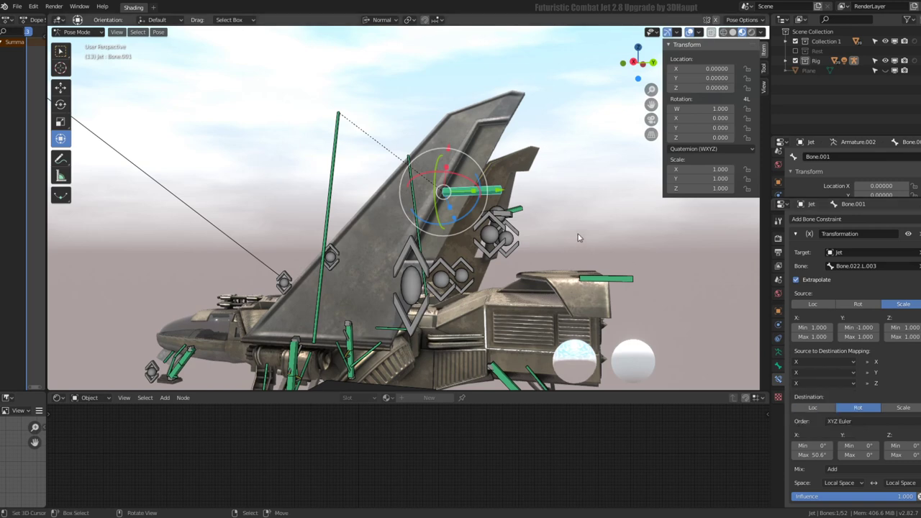
mouse_move(582, 237)
middle_mouse_down()
mouse_move(461, 198)
mouse_move(504, 216)
middle_mouse_up()
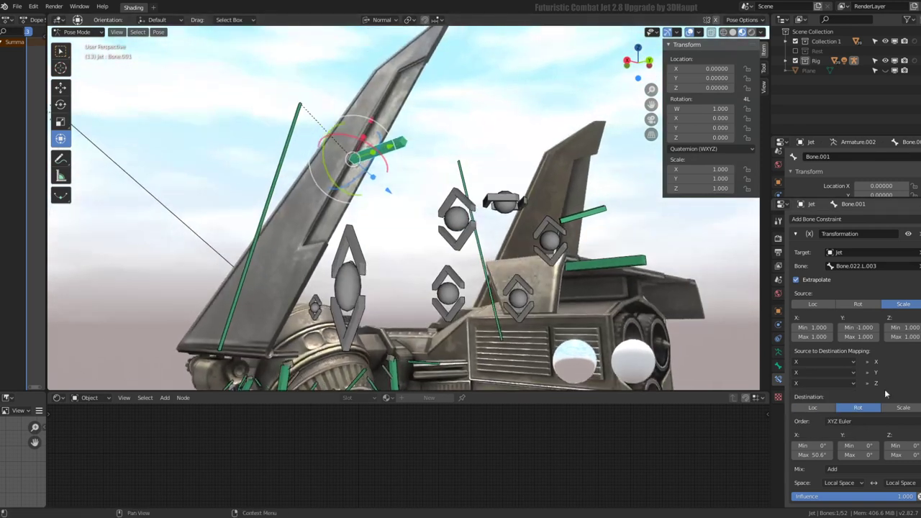
Step: Keep the destination X rotation maximum at 0° and select the control bone Bone.022.L
mouse_move(819, 455)
left_mouse_down()
mouse_move(829, 455)
mouse_move(816, 454)
mouse_move(827, 445)
left_mouse_up()
key("Escape")
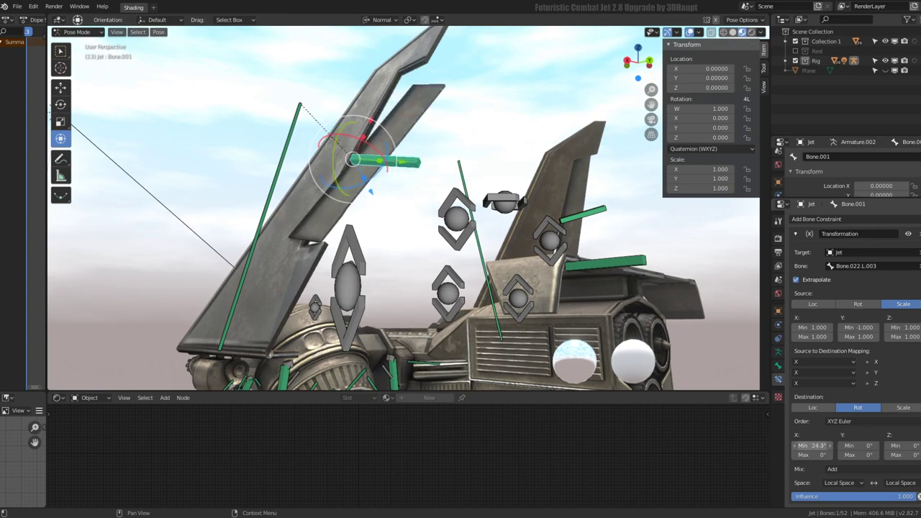
mouse_move(428, 152)
middle_mouse_down()
mouse_move(392, 146)
mouse_move(403, 138)
mouse_move(432, 154)
mouse_move(613, 185)
mouse_move(456, 190)
middle_mouse_up()
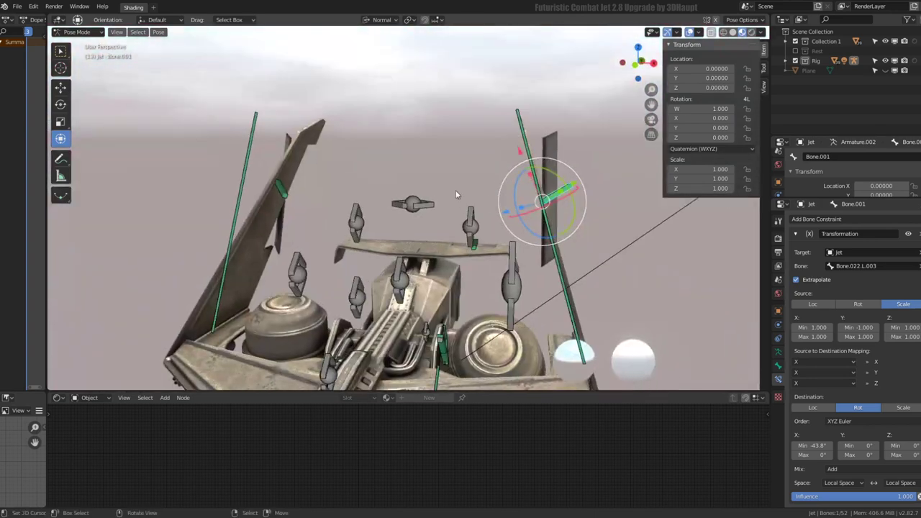
left_click(419, 207)
Step: Scale Bone.022.L to 2.655 and select the constrained wing bone Bone.001
key("s")
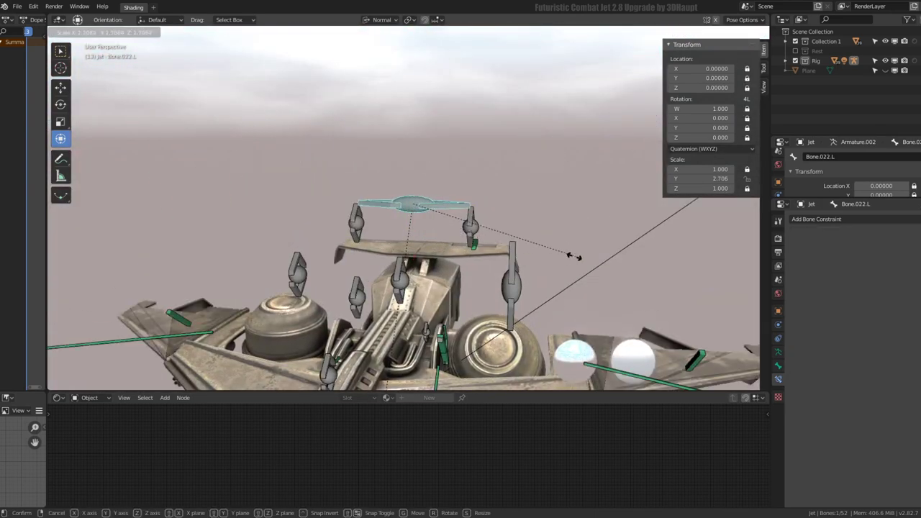
left_click(590, 256)
middle_click_drag(596, 257, 422, 172)
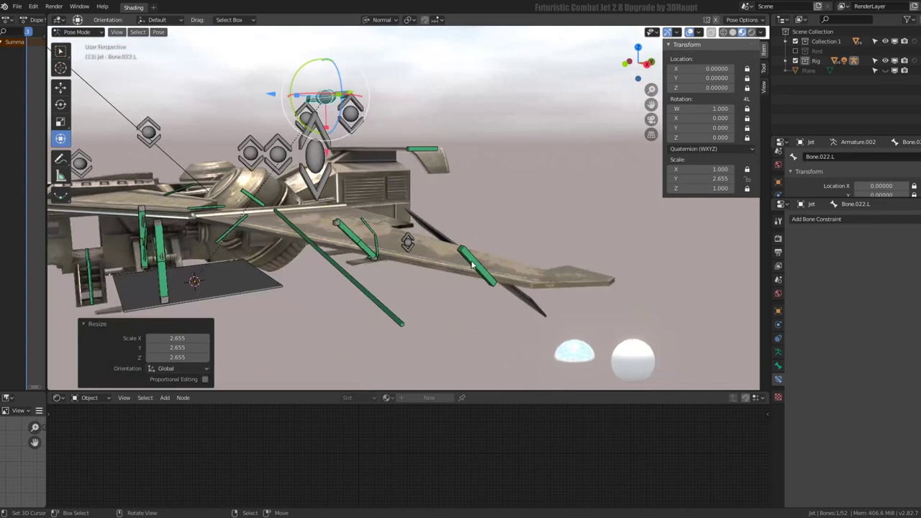
left_click(471, 263)
mouse_move(440, 234)
middle_mouse_down()
mouse_move(434, 202)
mouse_move(451, 204)
mouse_move(418, 270)
mouse_move(432, 136)
mouse_move(401, 123)
mouse_move(461, 180)
middle_mouse_up()
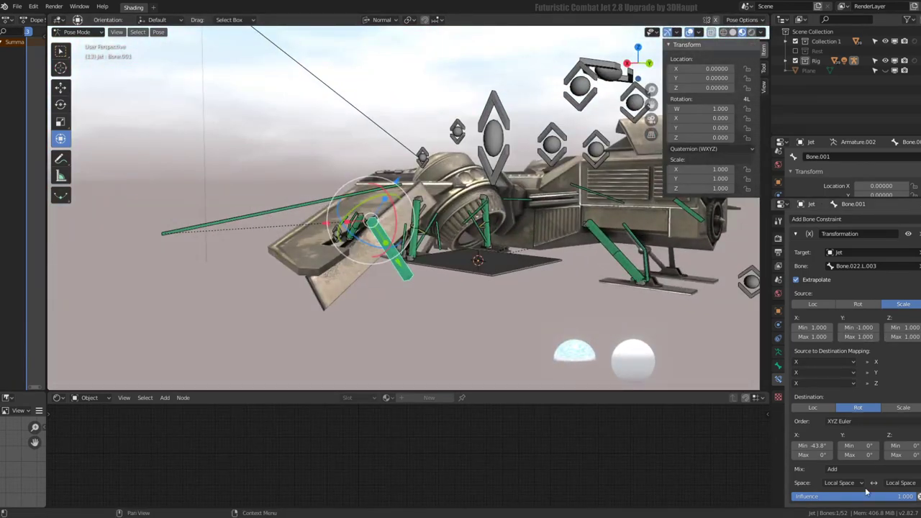
Step: Set both target and owner spaces to Local With Parent
left_click(842, 483)
left_click(834, 451)
left_click(903, 484)
left_click(900, 450)
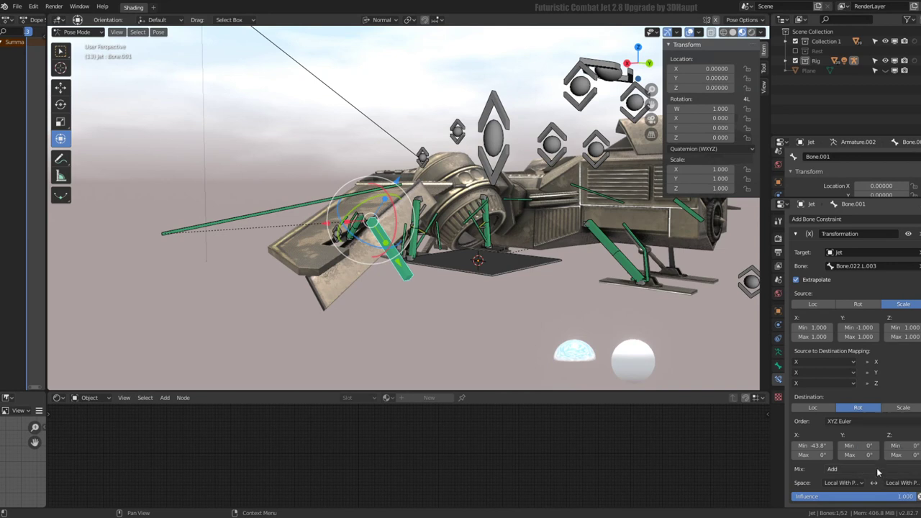
Step: Try an X rotation maximum of 10.6° and a Y minimum of -11°, resetting Y to 0°
mouse_move(820, 455)
left_mouse_down()
mouse_move(839, 455)
mouse_move(816, 446)
left_mouse_up()
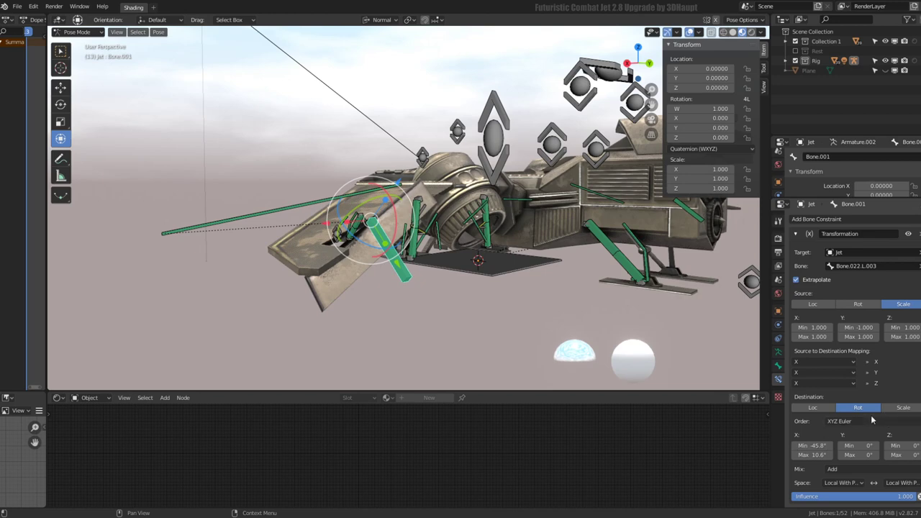
middle_click_drag(544, 235, 874, 404)
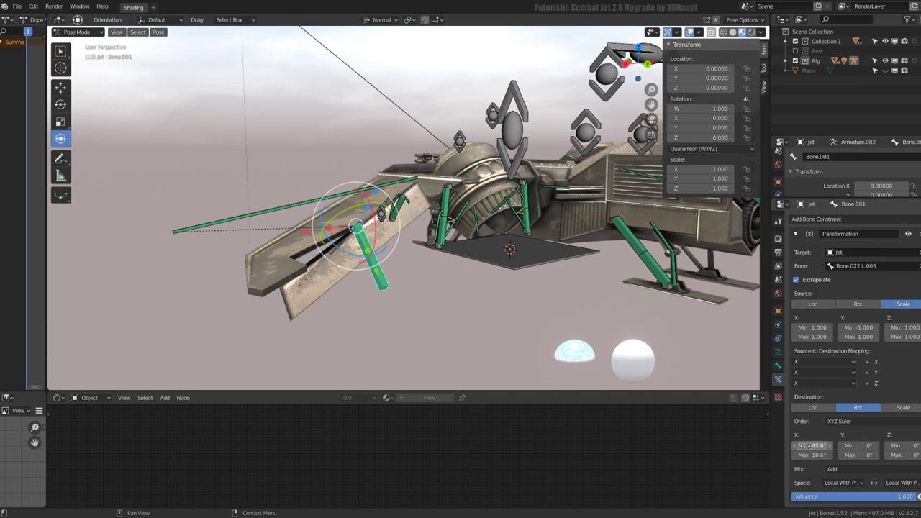
left_click_drag(864, 445, 849, 446)
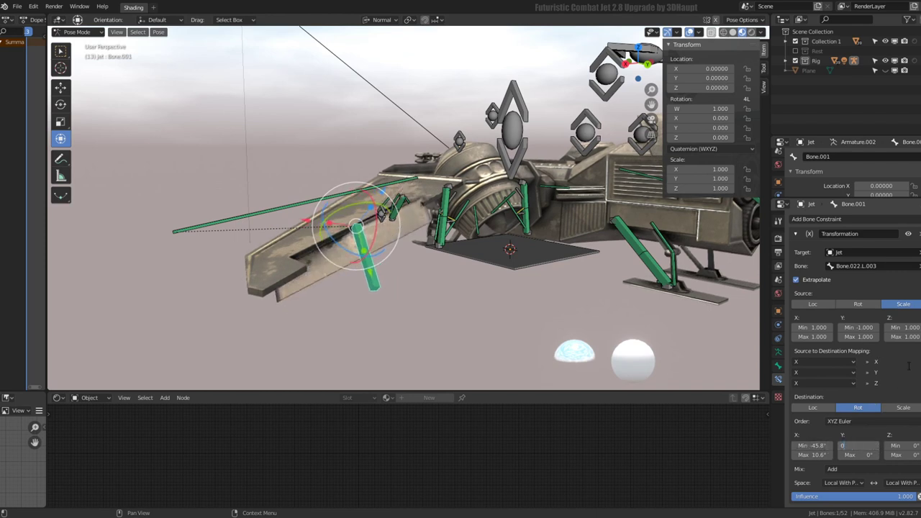
key("Return")
mouse_move(425, 257)
middle_mouse_down()
mouse_move(433, 222)
mouse_move(449, 220)
middle_mouse_up()
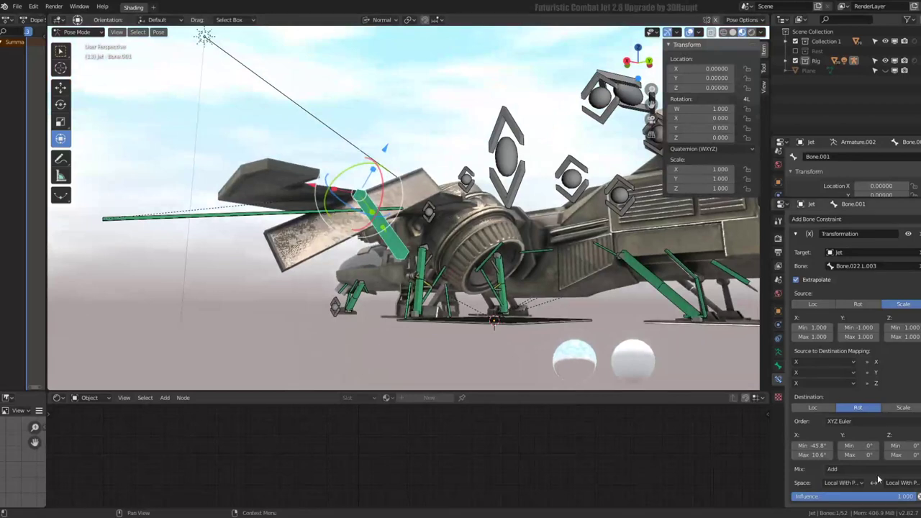
Step: Switch the owner space to World Space and close in on the wing to check it
left_click(891, 485)
left_click(892, 479)
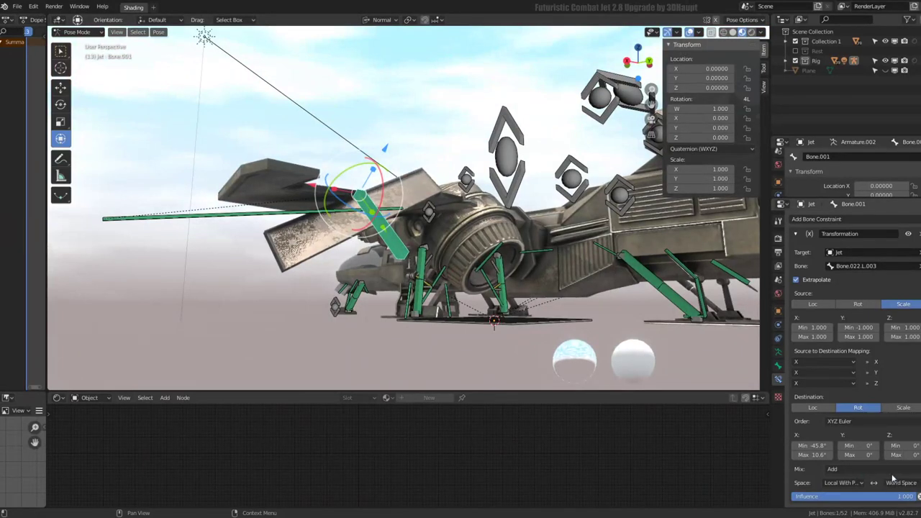
left_click(855, 484)
left_click(840, 473)
mouse_move(403, 216)
middle_mouse_down()
mouse_move(502, 218)
mouse_move(548, 238)
mouse_move(497, 239)
mouse_move(667, 287)
middle_mouse_up()
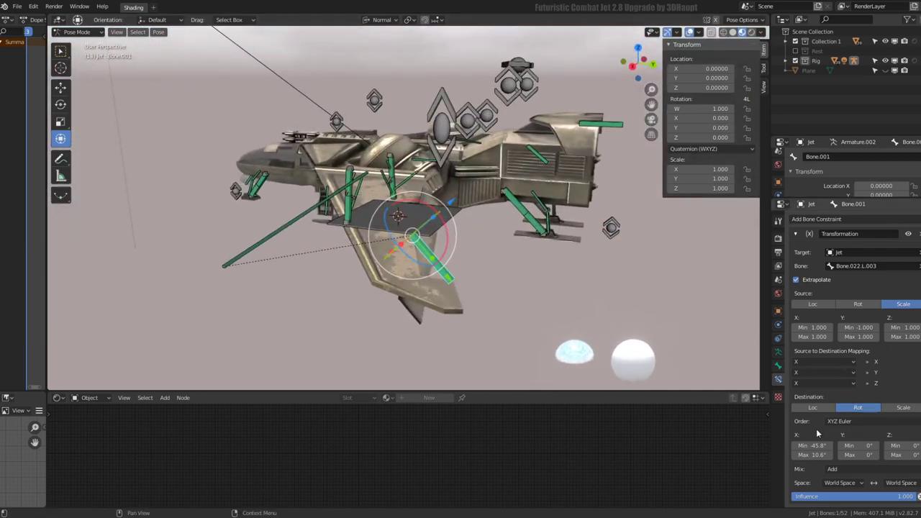
mouse_move(486, 269)
middle_mouse_down()
mouse_move(493, 241)
mouse_move(501, 247)
middle_mouse_up()
scroll(502, 247, "up", 4)
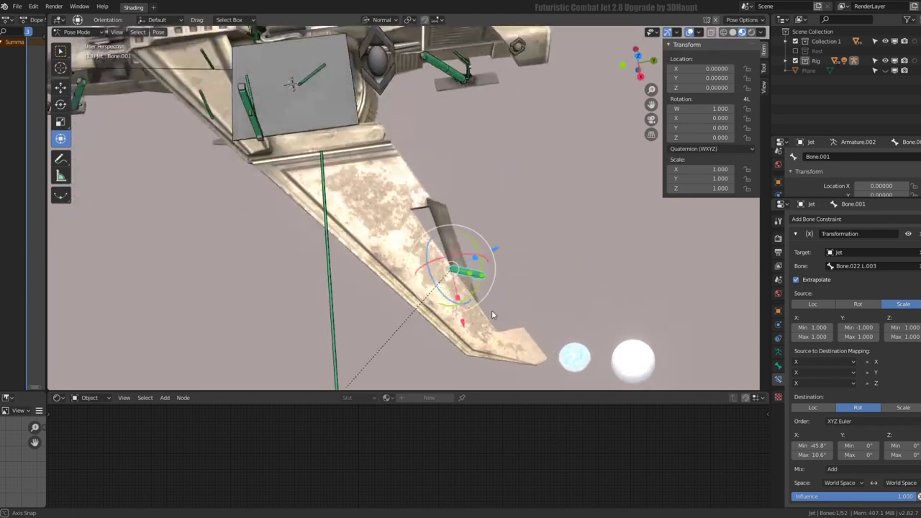
middle_click_drag(492, 310, 497, 338)
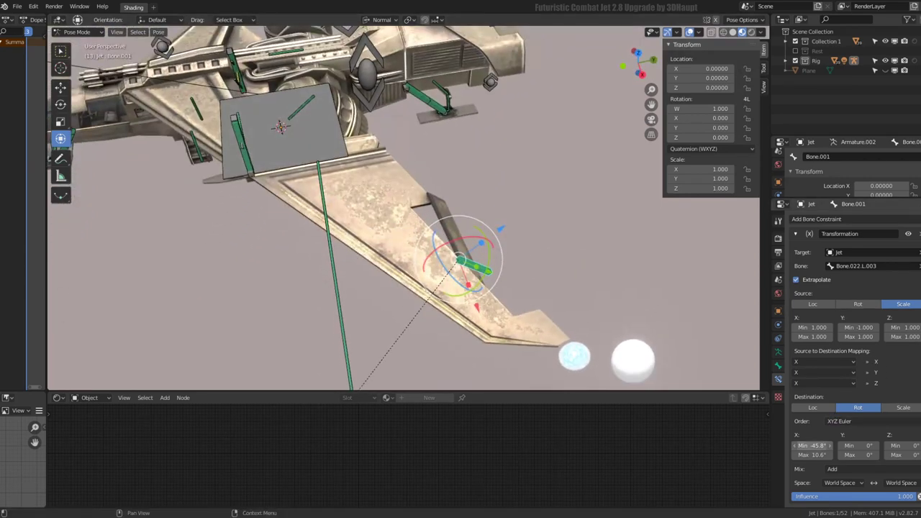
Step: Set both target and owner spaces to Local Space, then put the armature into Edit Mode
left_click(843, 483)
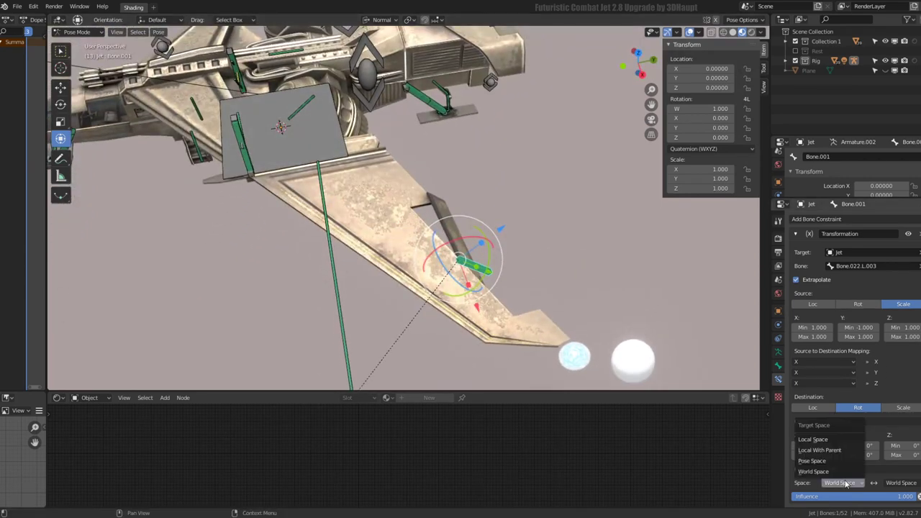
left_click(829, 440)
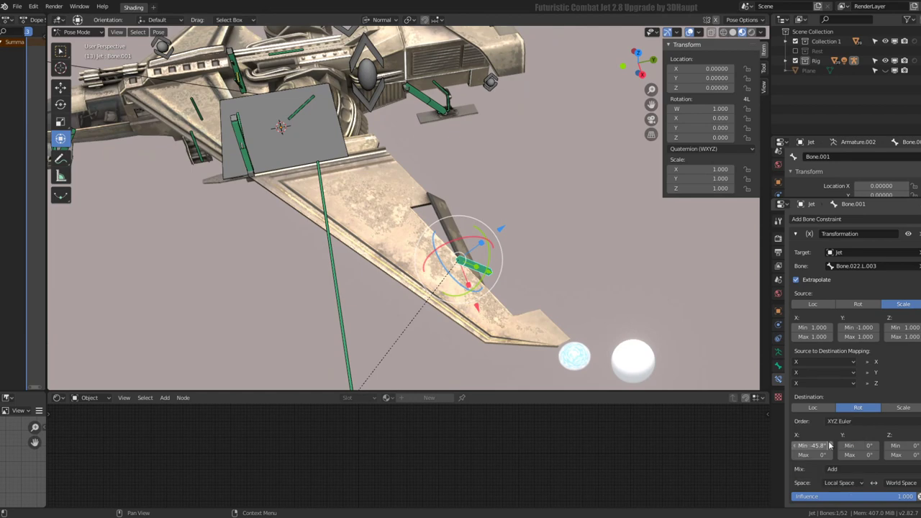
left_click(901, 483)
left_click(891, 440)
middle_click_drag(575, 253, 549, 236)
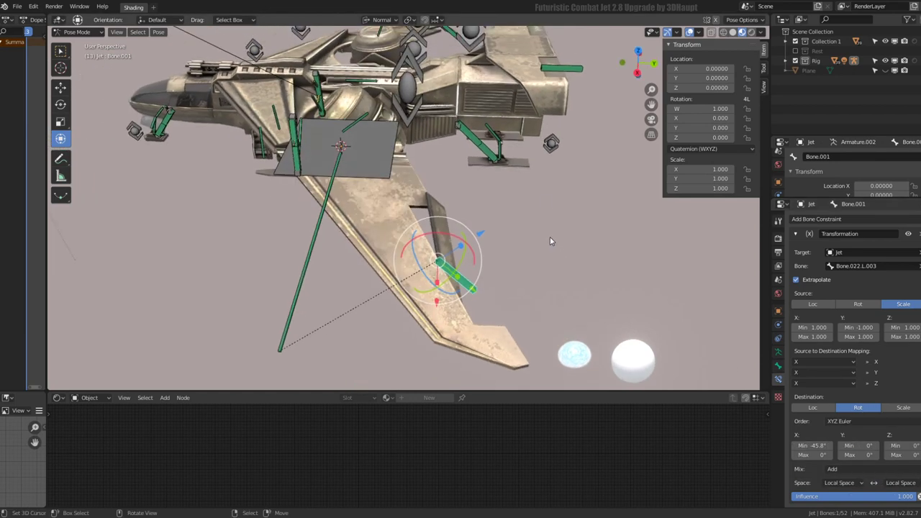
key("Tab")
scroll(478, 191, "up", 3)
mouse_move(478, 192)
middle_mouse_down()
mouse_move(481, 116)
mouse_move(307, 205)
middle_mouse_up()
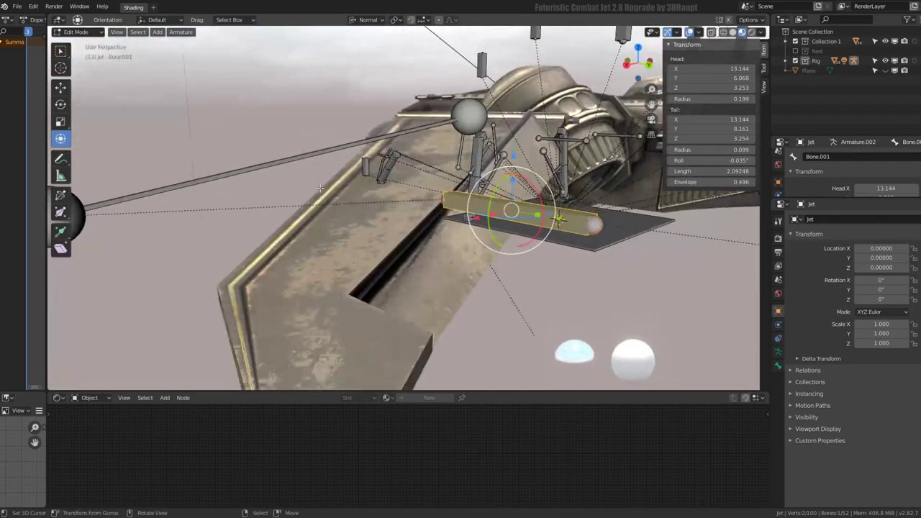
Step: Orbit around the whole jet from above and the side, then switch the Jet rig to Object Mode
middle_click_drag(307, 205, 407, 187)
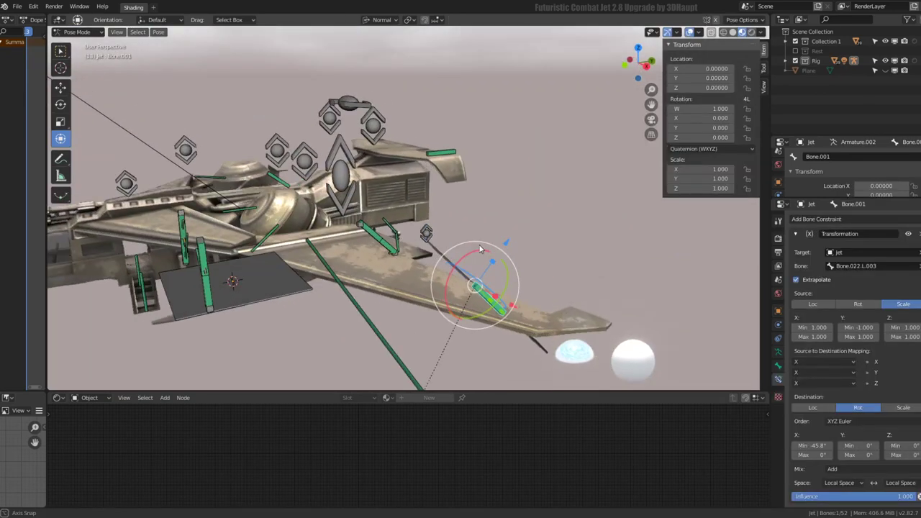
mouse_move(446, 224)
middle_mouse_down()
mouse_move(466, 241)
mouse_move(460, 227)
middle_mouse_up()
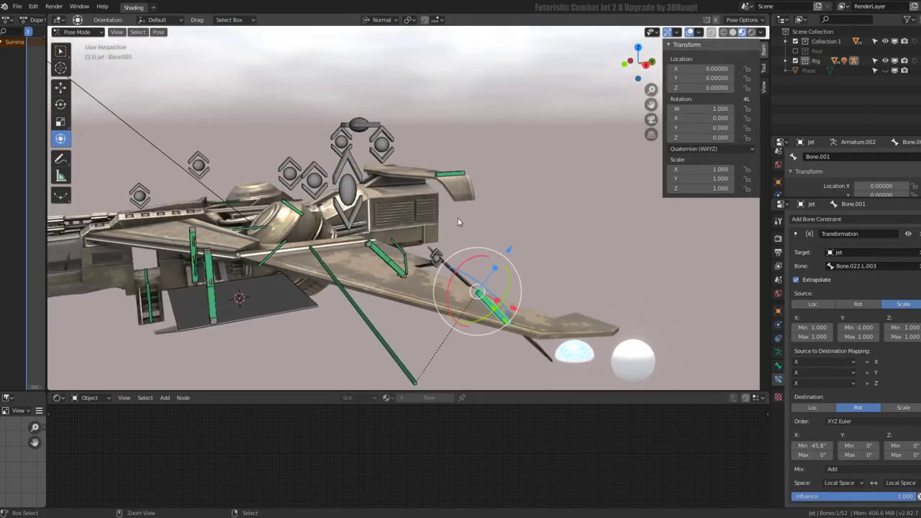
mouse_move(580, 252)
middle_mouse_down()
mouse_move(487, 268)
mouse_move(399, 156)
mouse_move(461, 137)
mouse_move(470, 147)
mouse_move(400, 178)
mouse_move(610, 142)
mouse_move(518, 181)
mouse_move(476, 169)
mouse_move(577, 200)
middle_mouse_up()
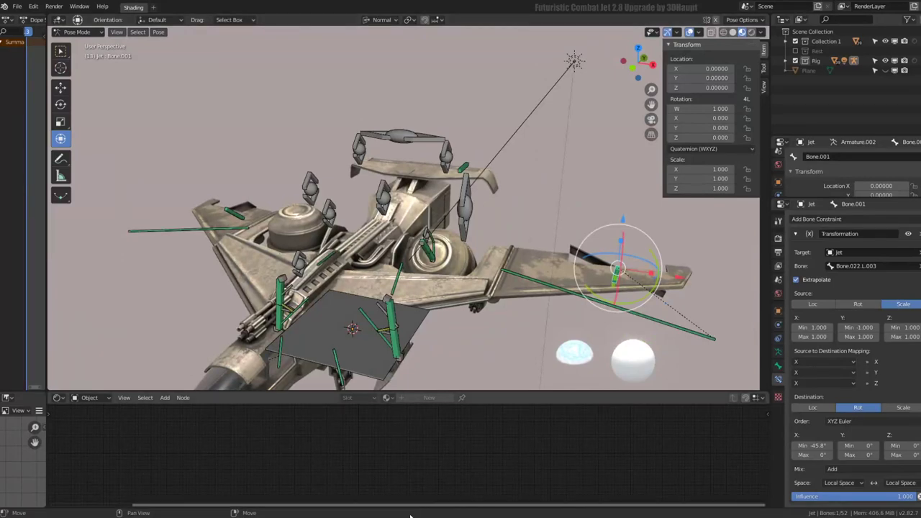
mouse_move(530, 177)
middle_mouse_down()
mouse_move(532, 288)
mouse_move(507, 249)
middle_mouse_up()
key("ctrl+Tab")
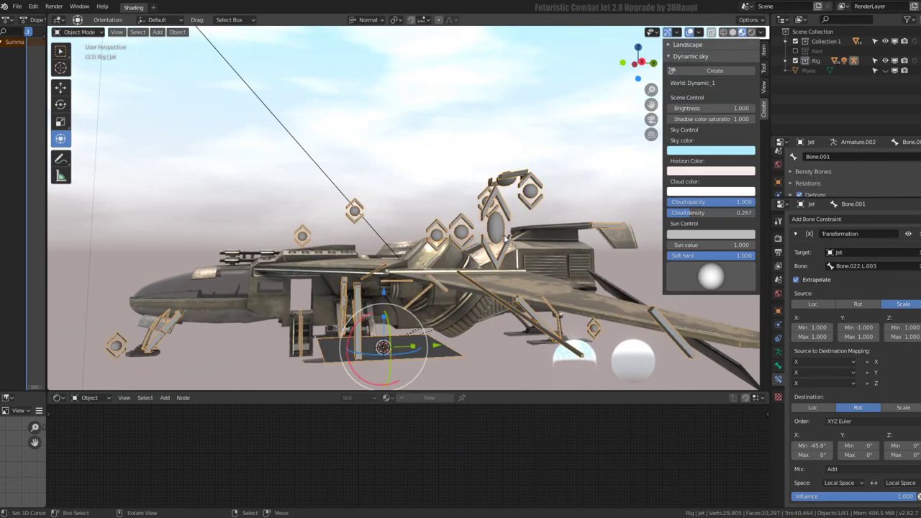
middle_click_drag(449, 229, 467, 242)
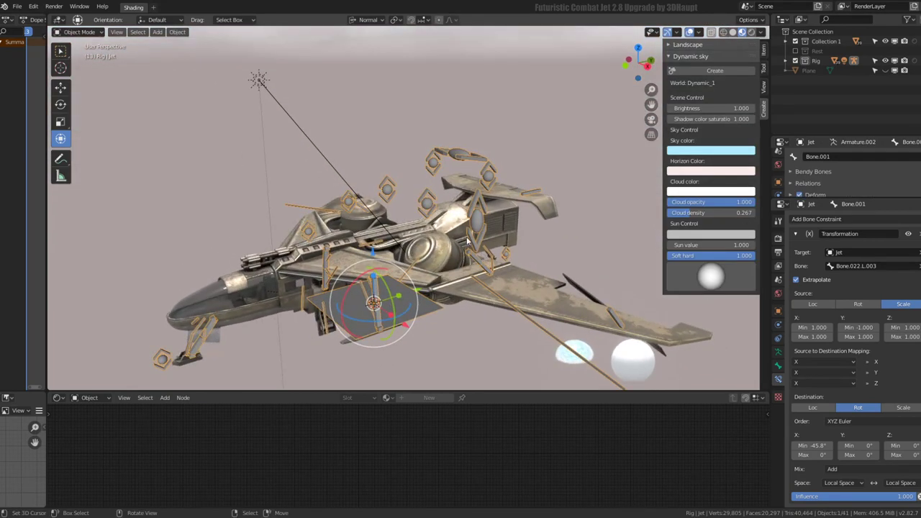